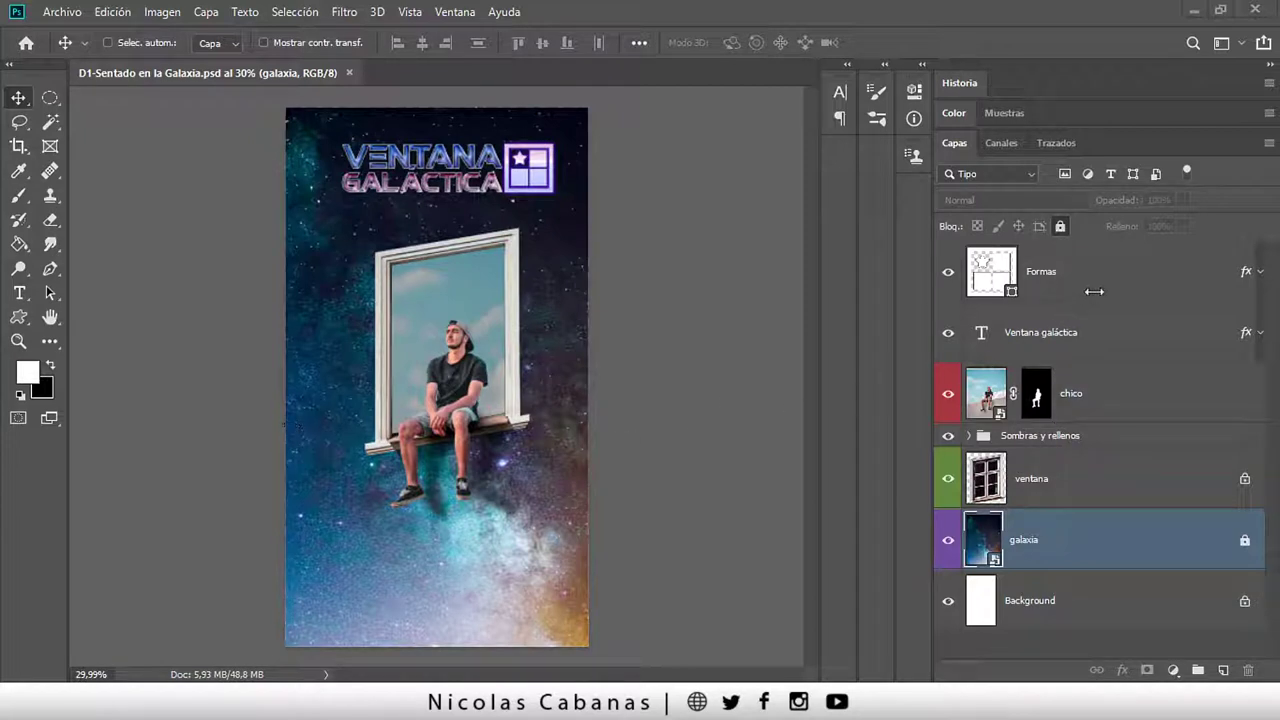
Select the Formas, Ventana galáctica and chico layers in turn in the Layers panel
click(1092, 340)
click(1091, 296)
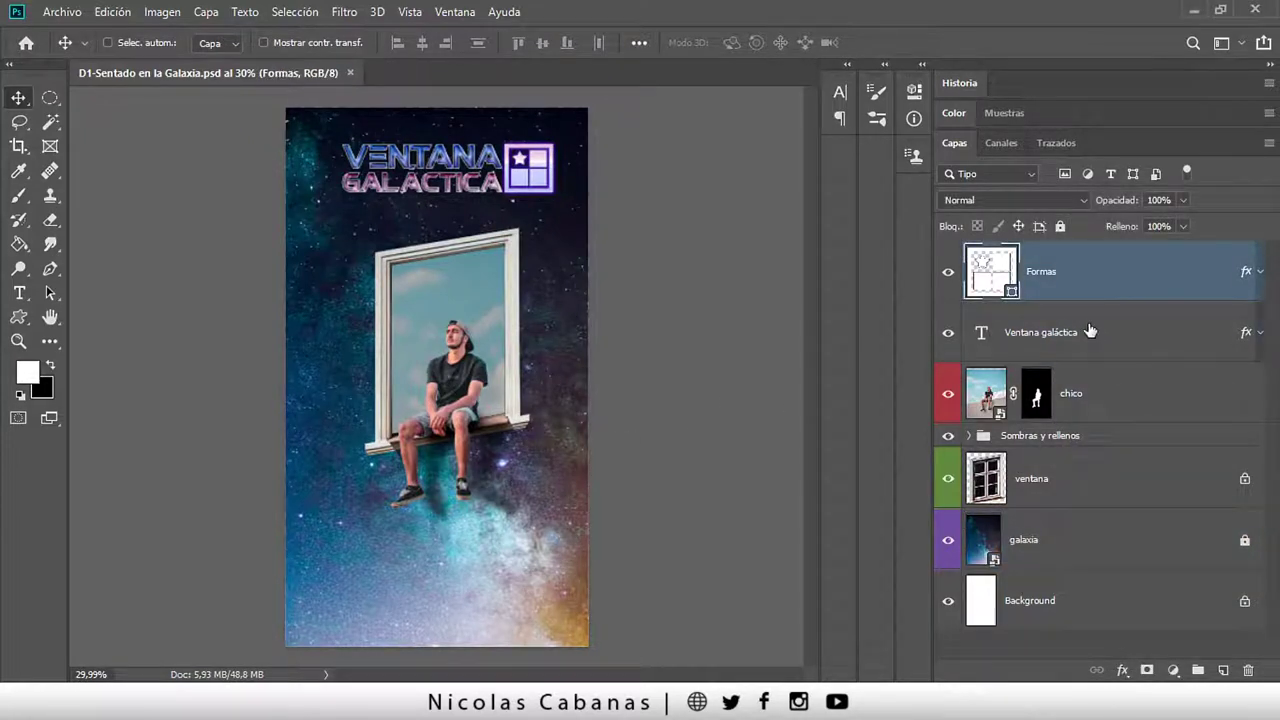
click(1092, 332)
click(1110, 406)
click(1095, 306)
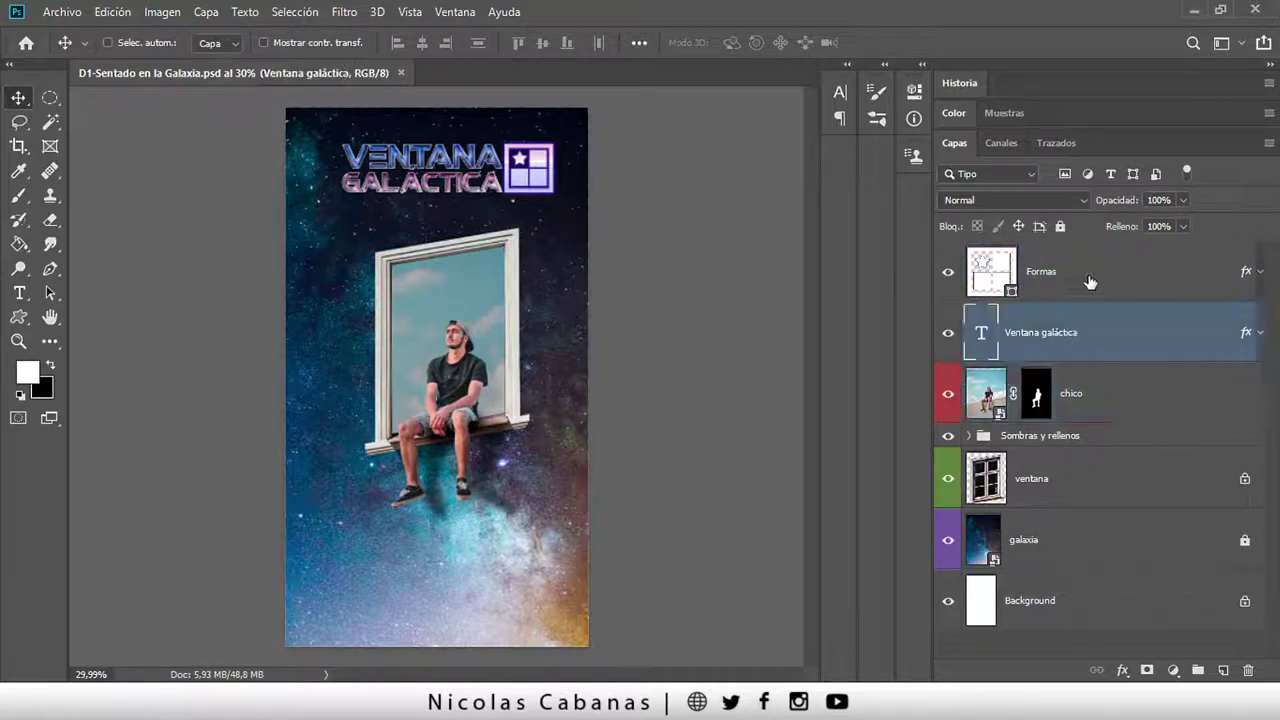
click(1075, 290)
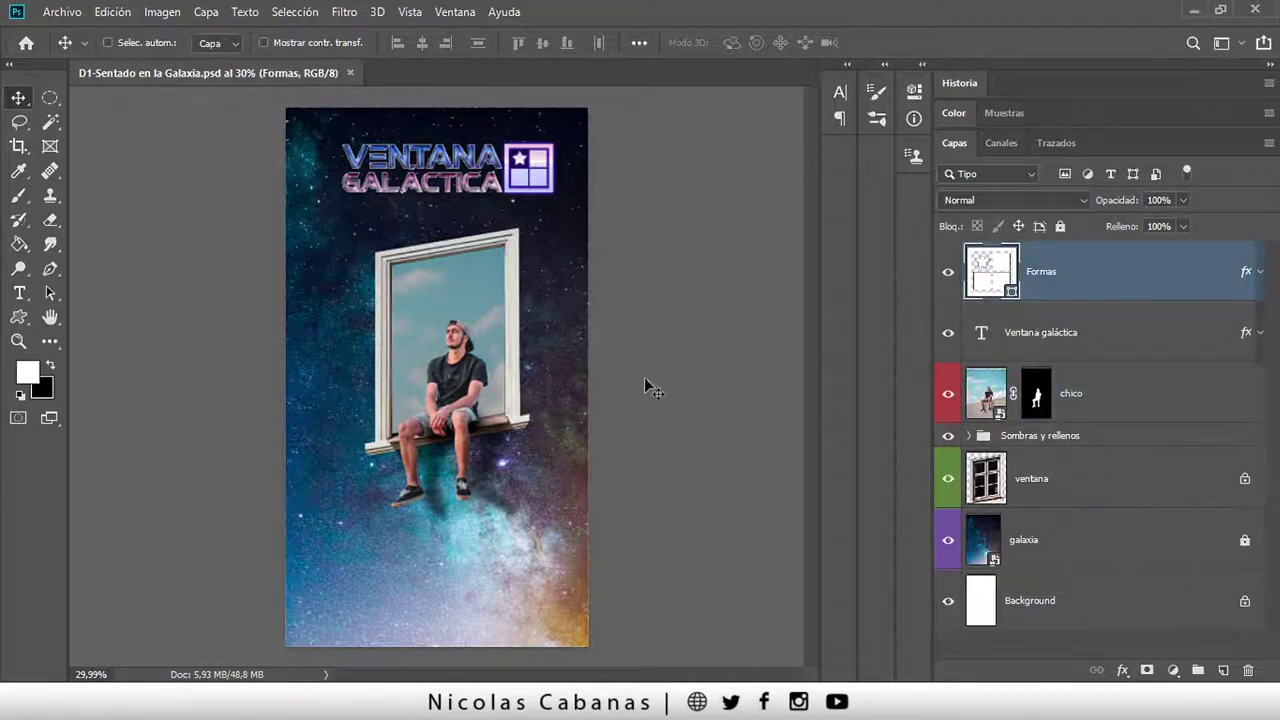
Toggle the tool panel to one column and back, and view the Move tool's flyout
click(8, 68)
click(8, 66)
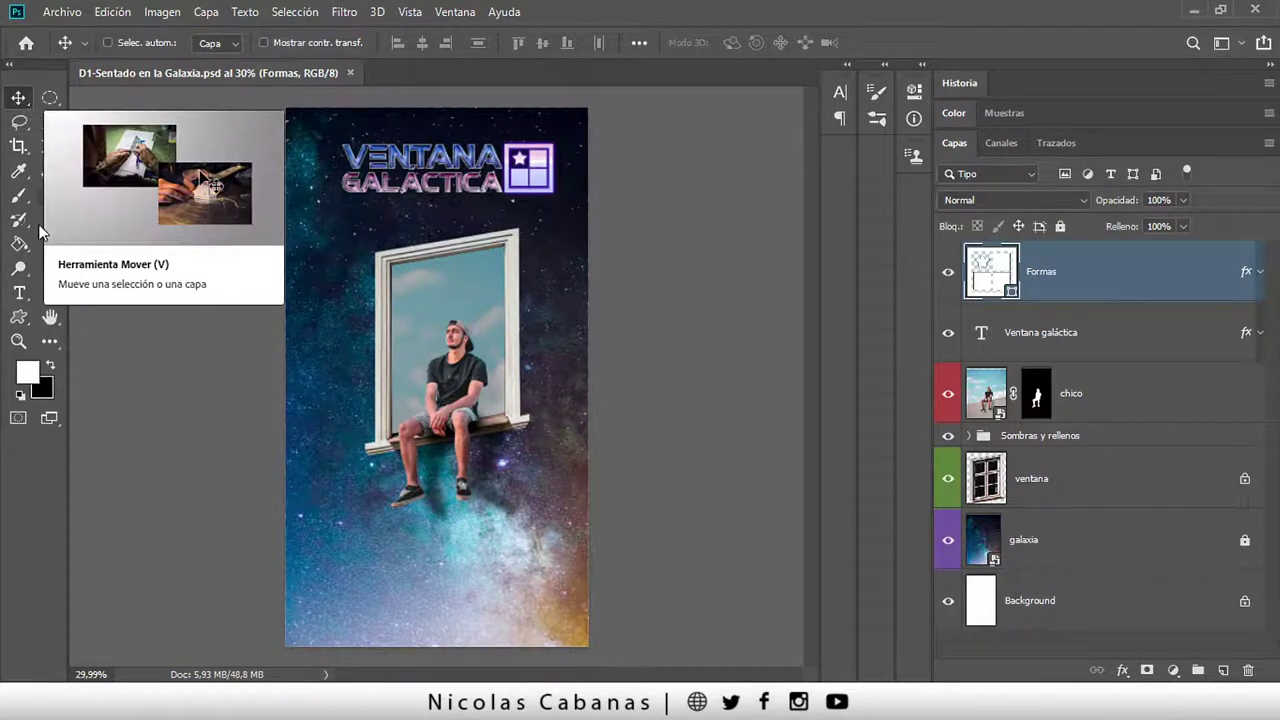
right_click(20, 100)
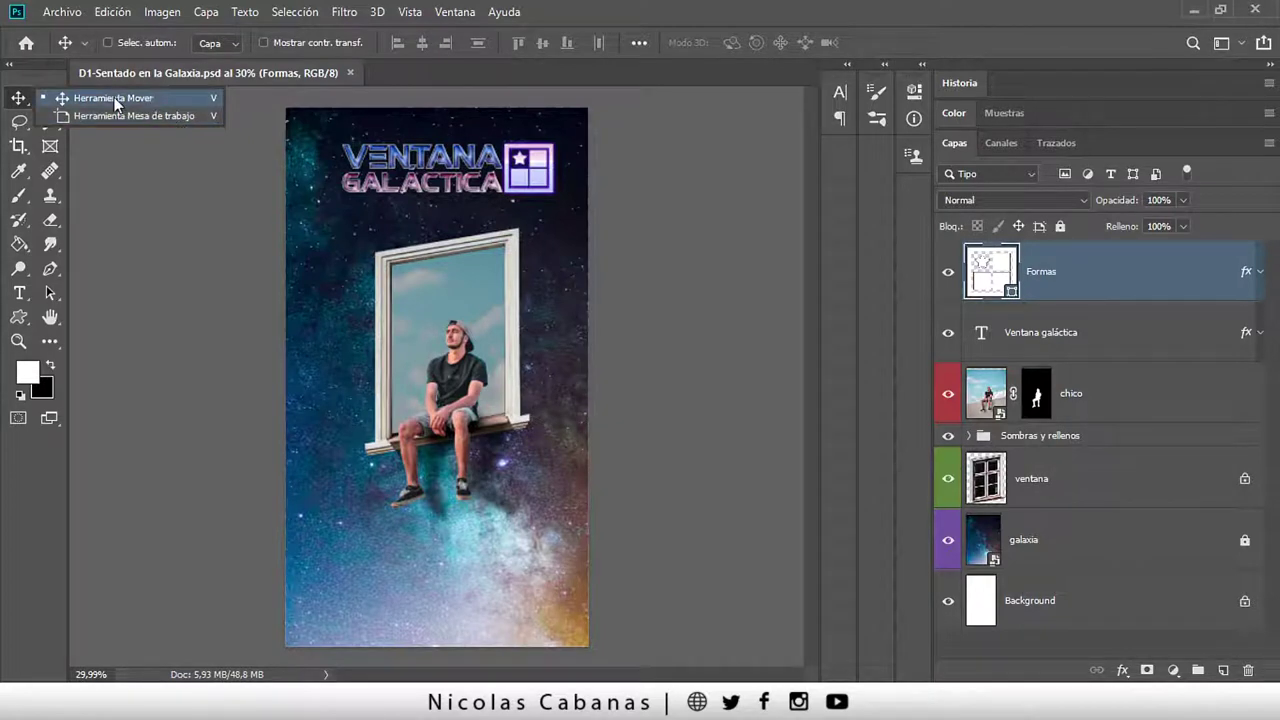
click(146, 100)
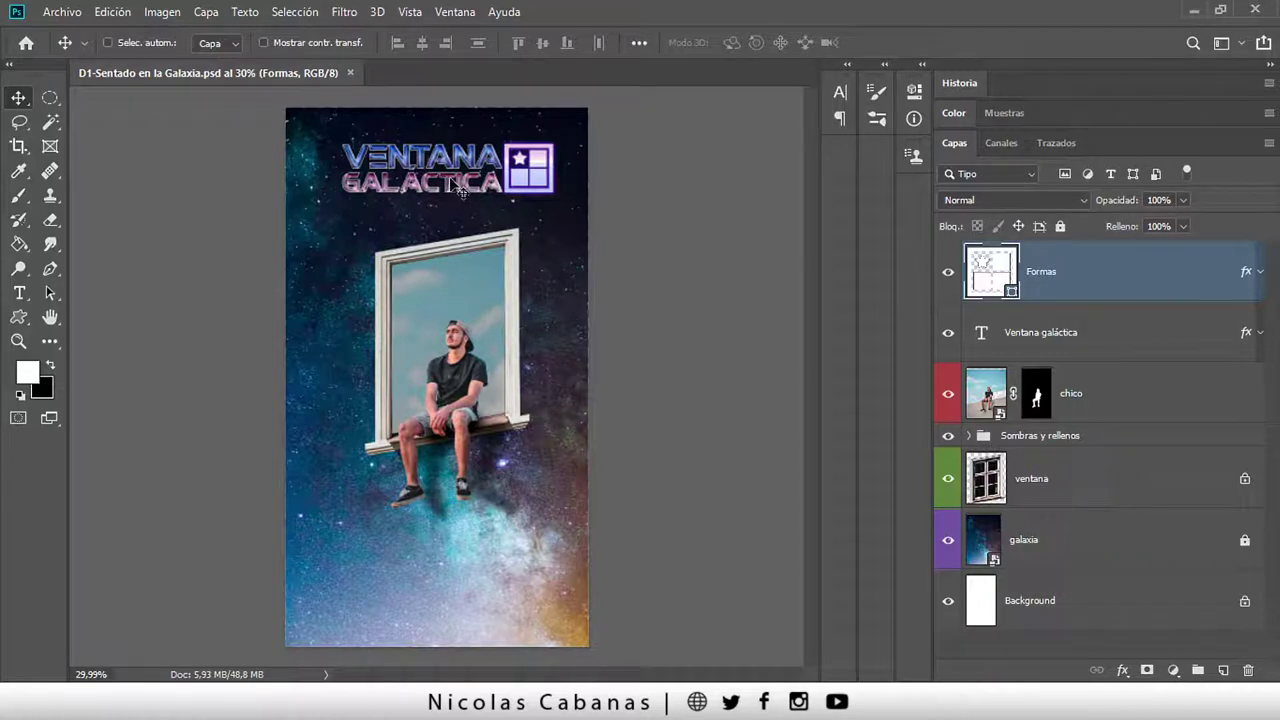
Step through layers Ventana galáctica, chico, Sombras y rellenos, ventana, galaxia, Background and Formas
click(1160, 335)
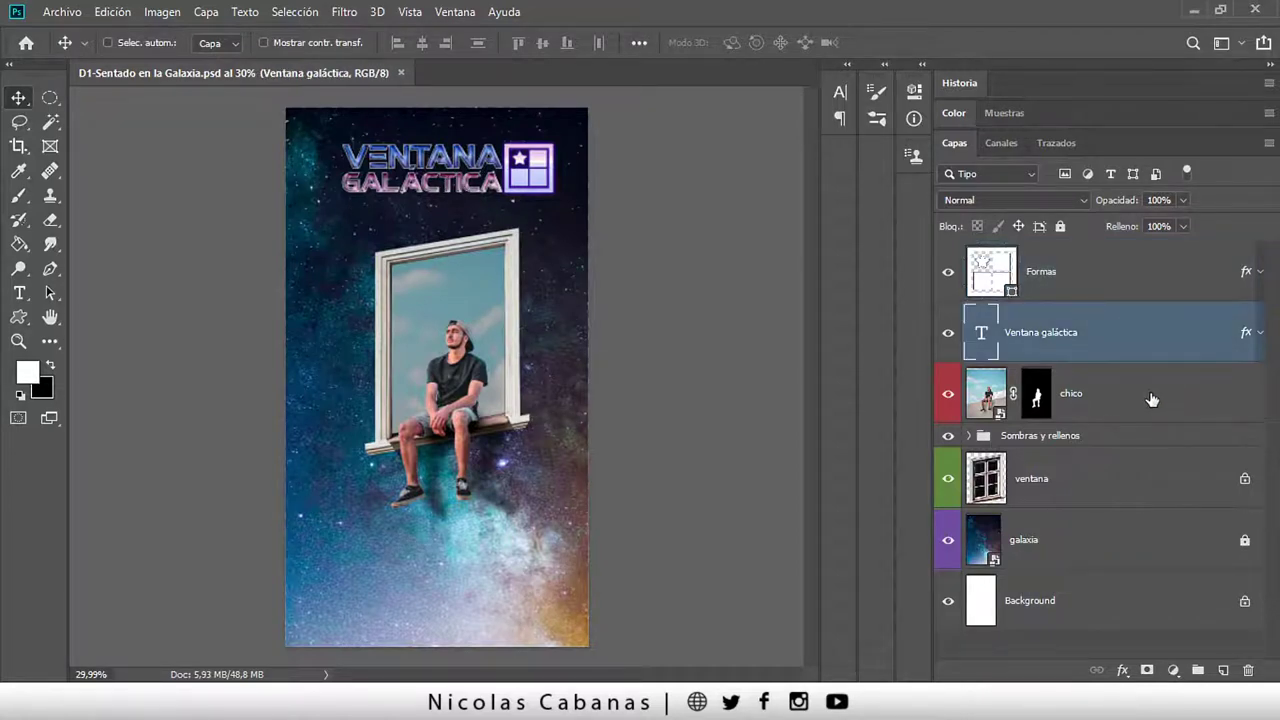
click(1150, 398)
click(1138, 440)
click(1128, 500)
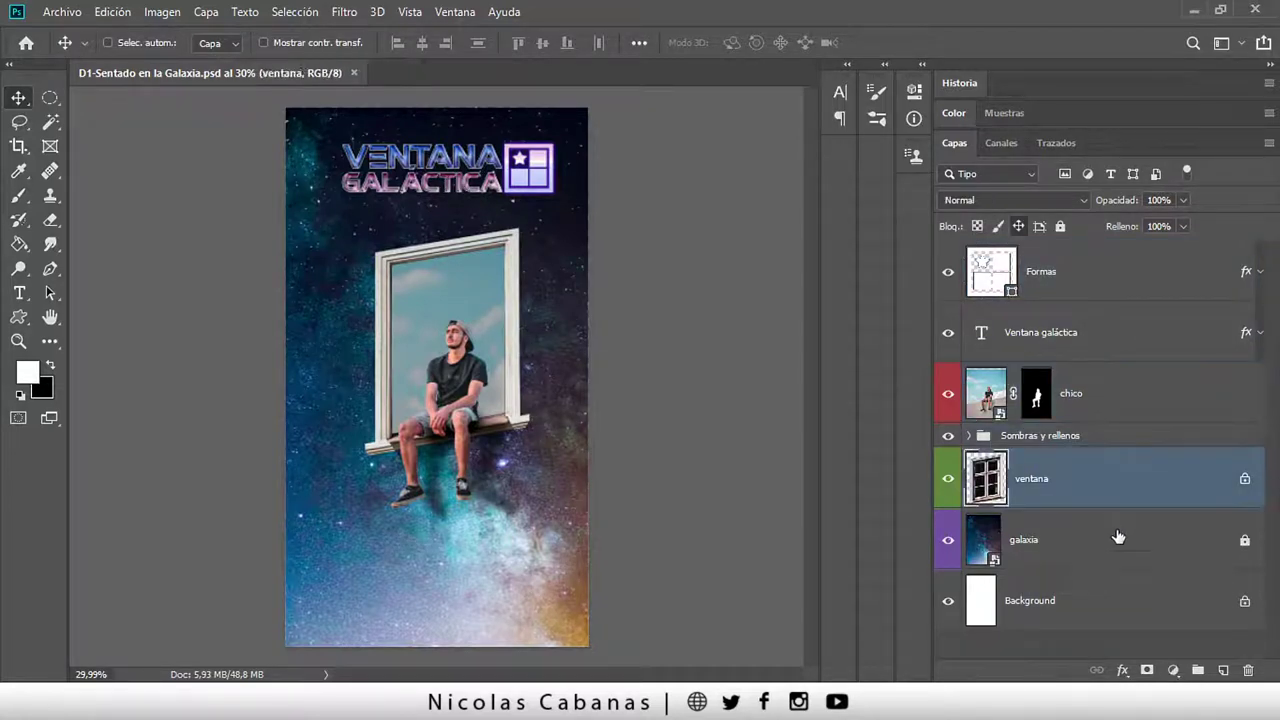
click(1118, 537)
click(1120, 604)
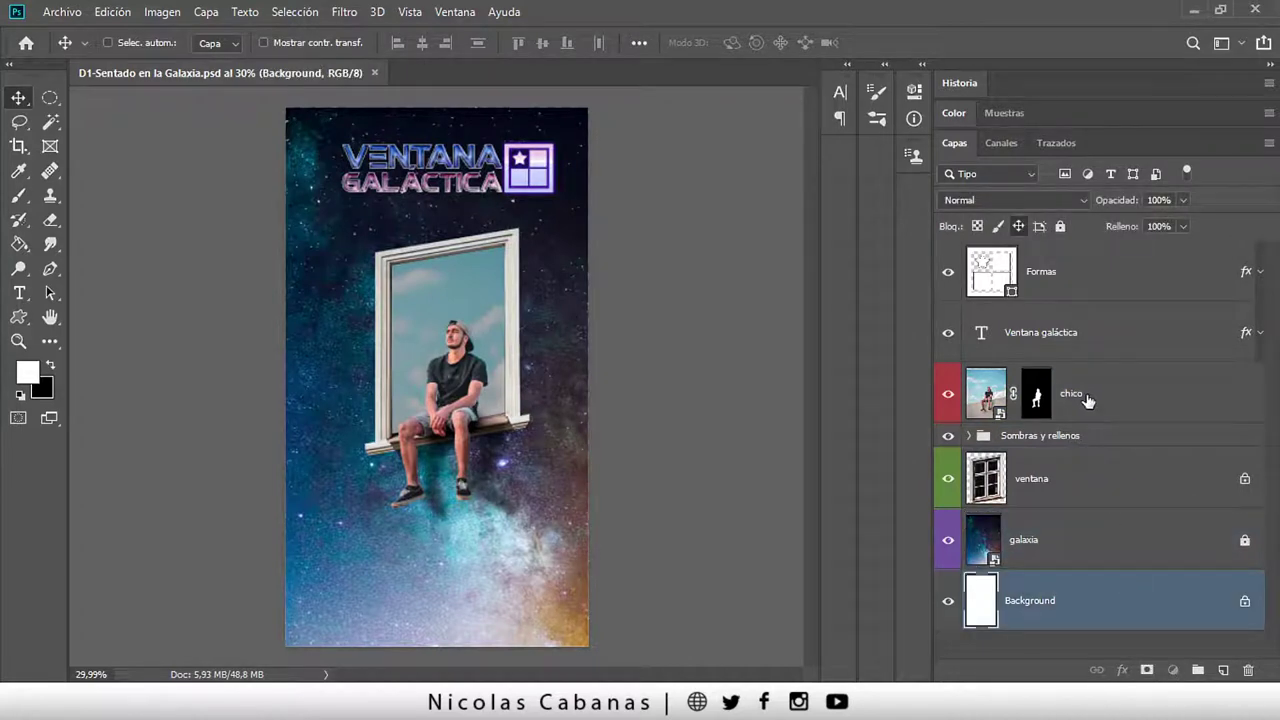
click(1088, 400)
click(1110, 274)
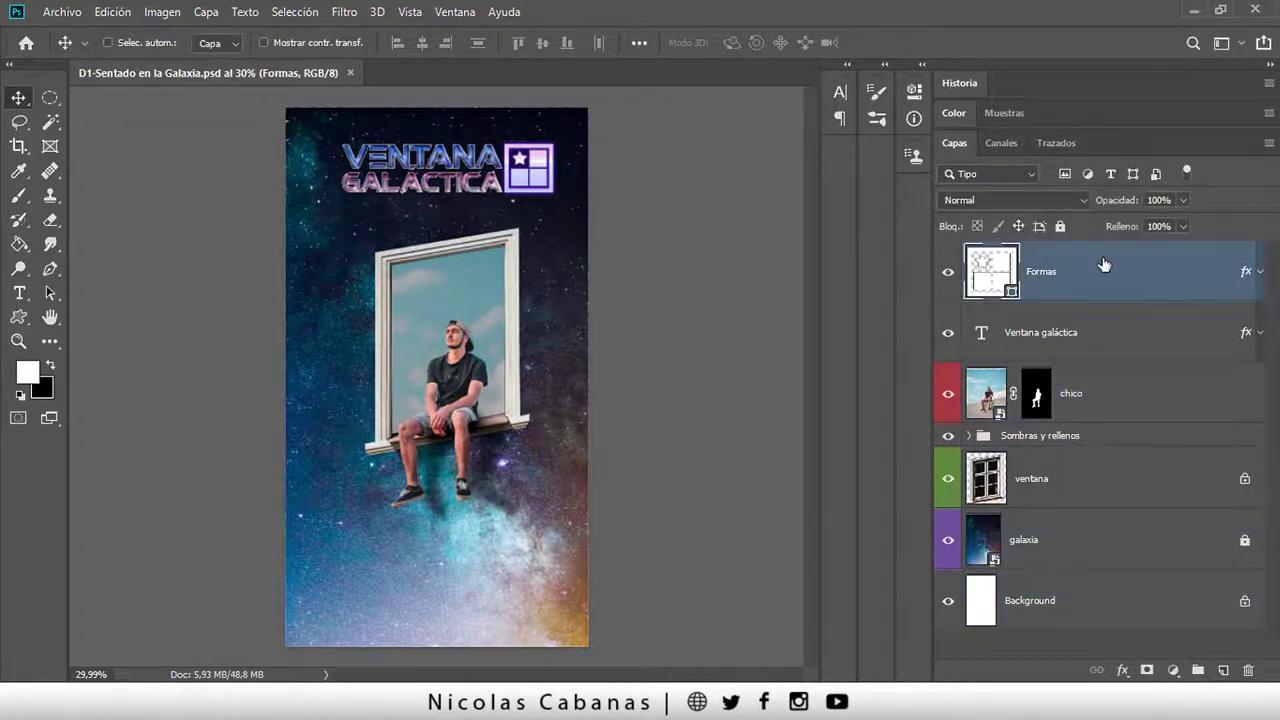
drag(556, 180, 567, 178)
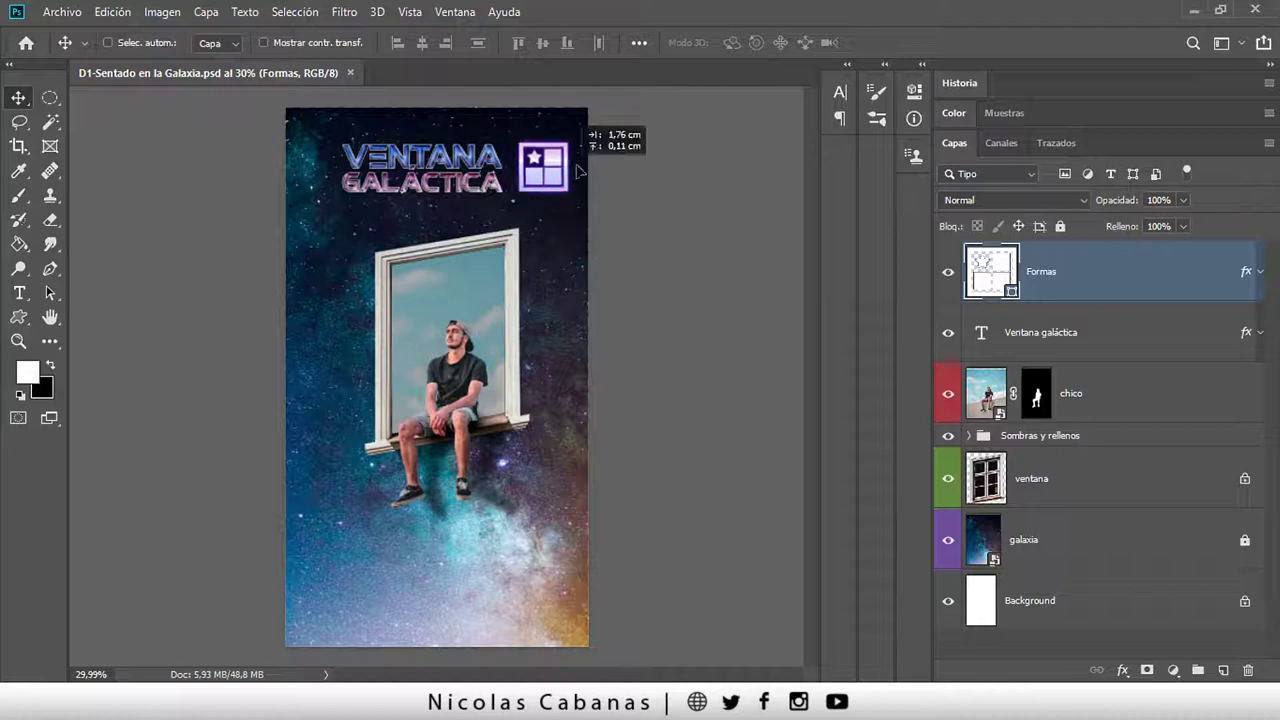
click(110, 13)
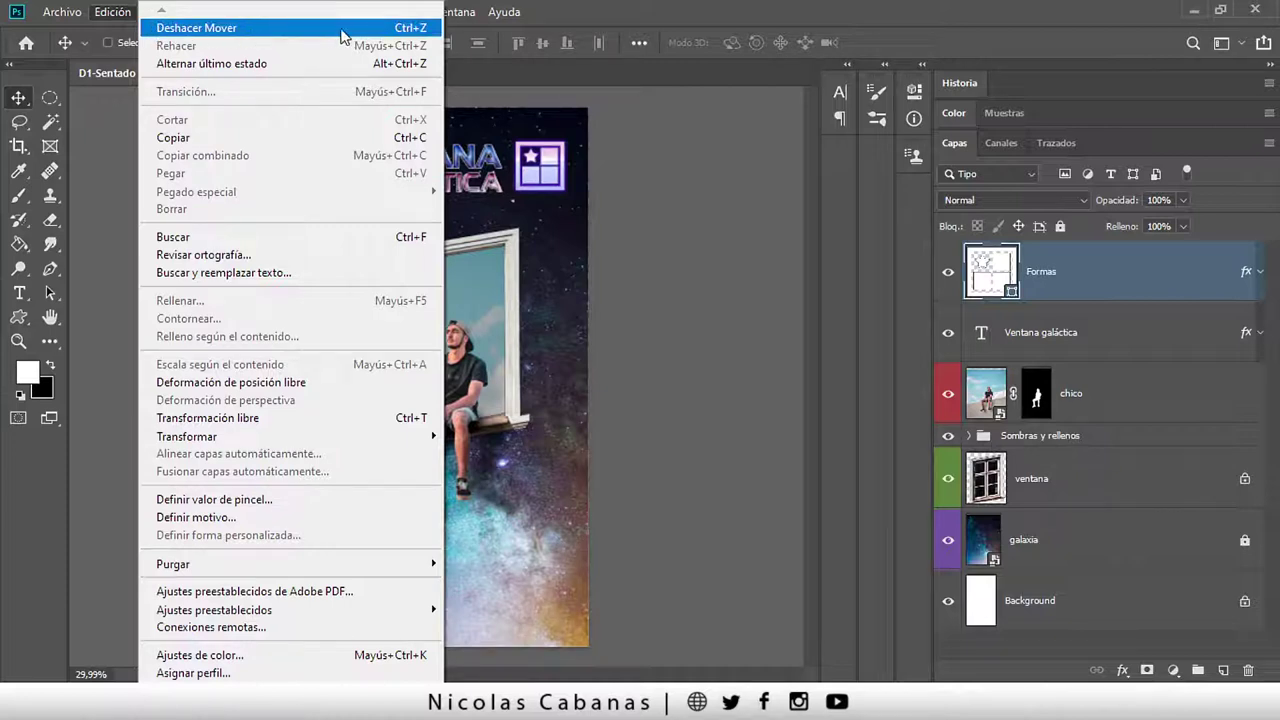
click(400, 36)
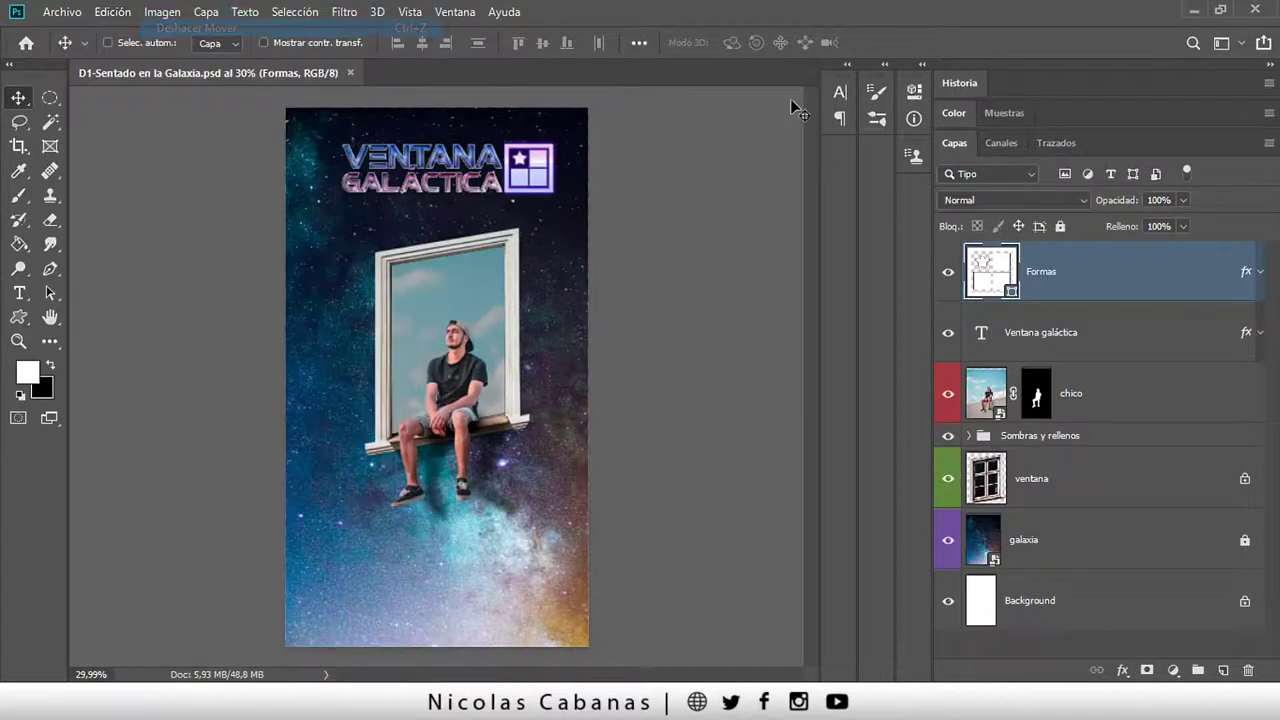
click(954, 85)
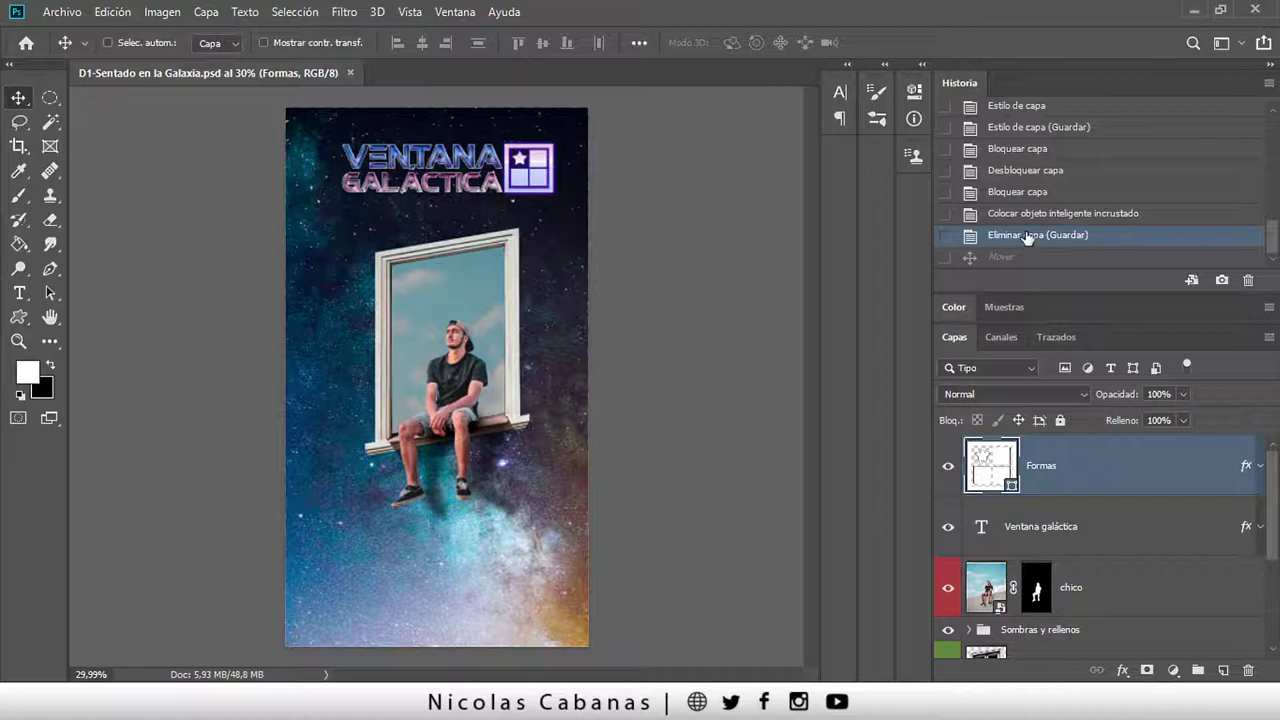
click(959, 82)
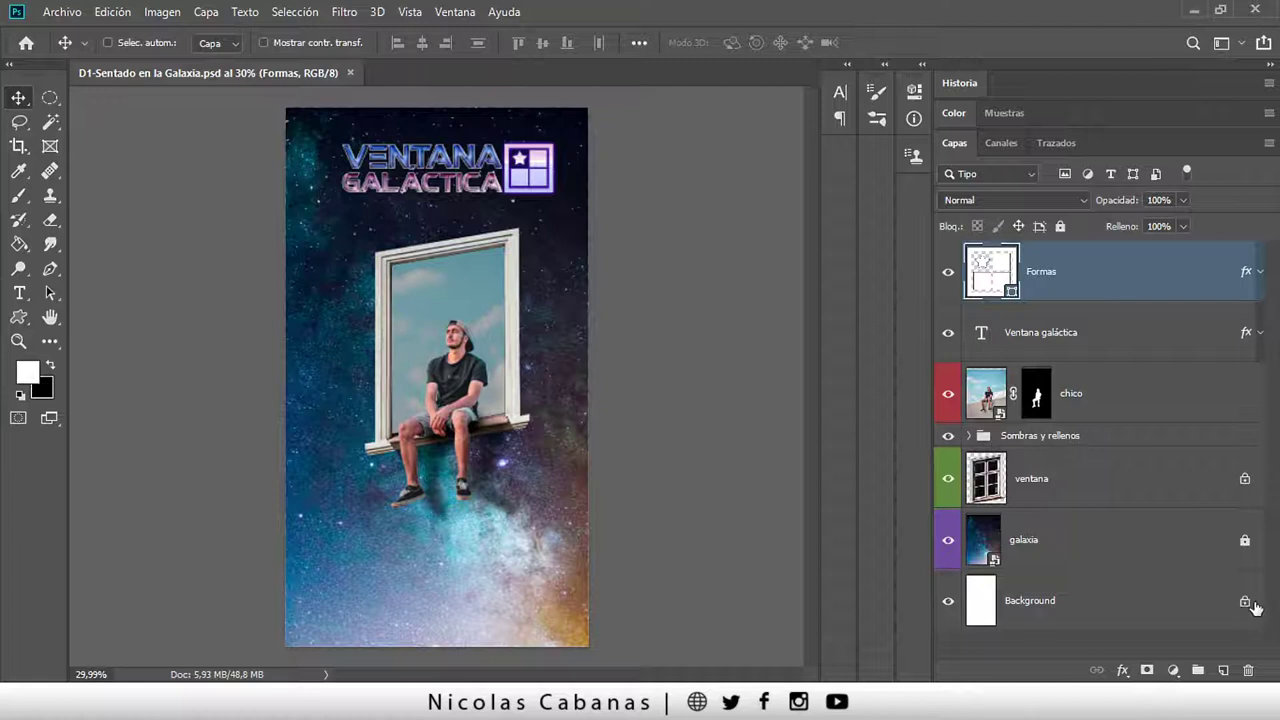
Try moving the locked Background layer and dismiss the locked-layer warning
click(1166, 600)
click(575, 490)
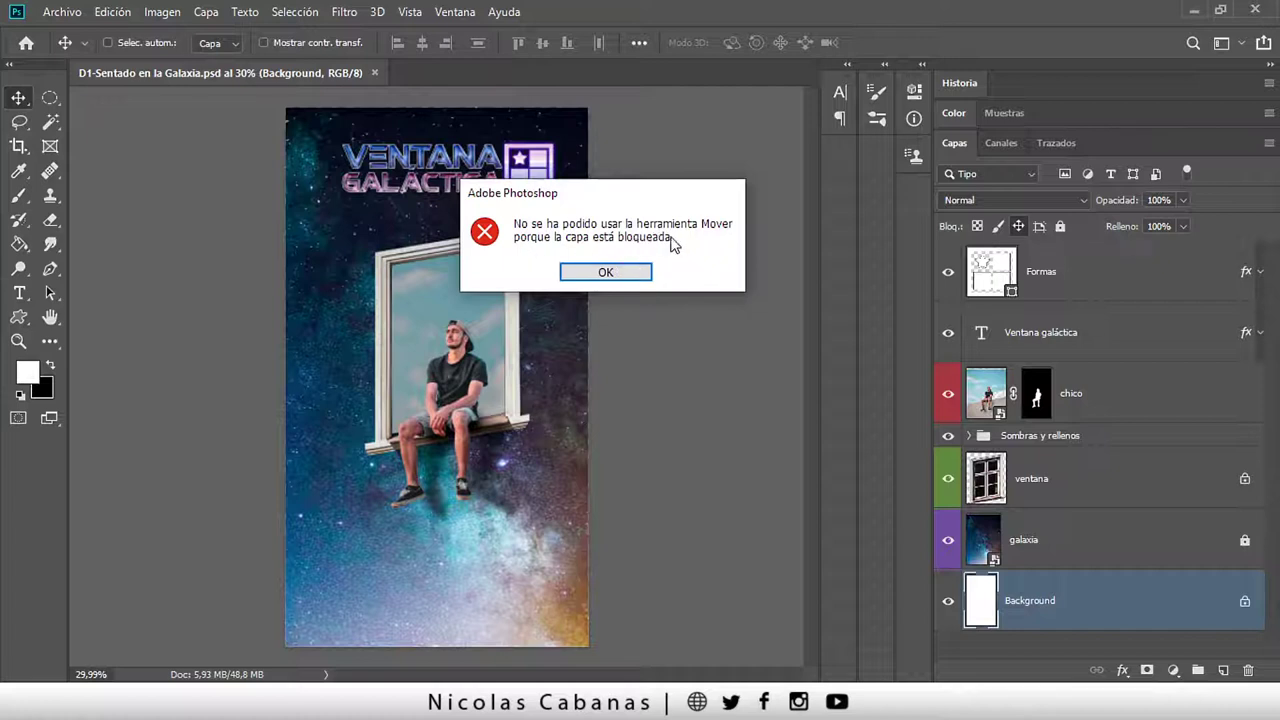
click(631, 276)
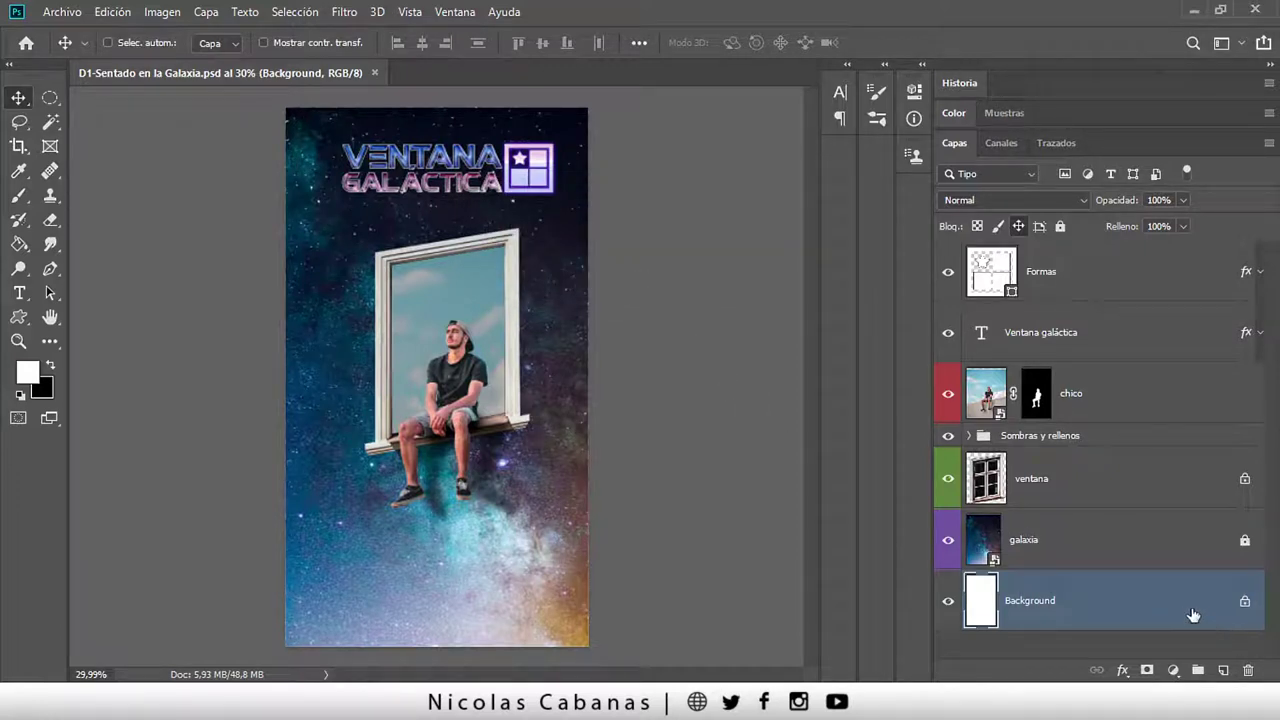
Unlock the Background layer, test moving it, undo, and drag its lock to the trash
click(1245, 604)
key(ctrl)
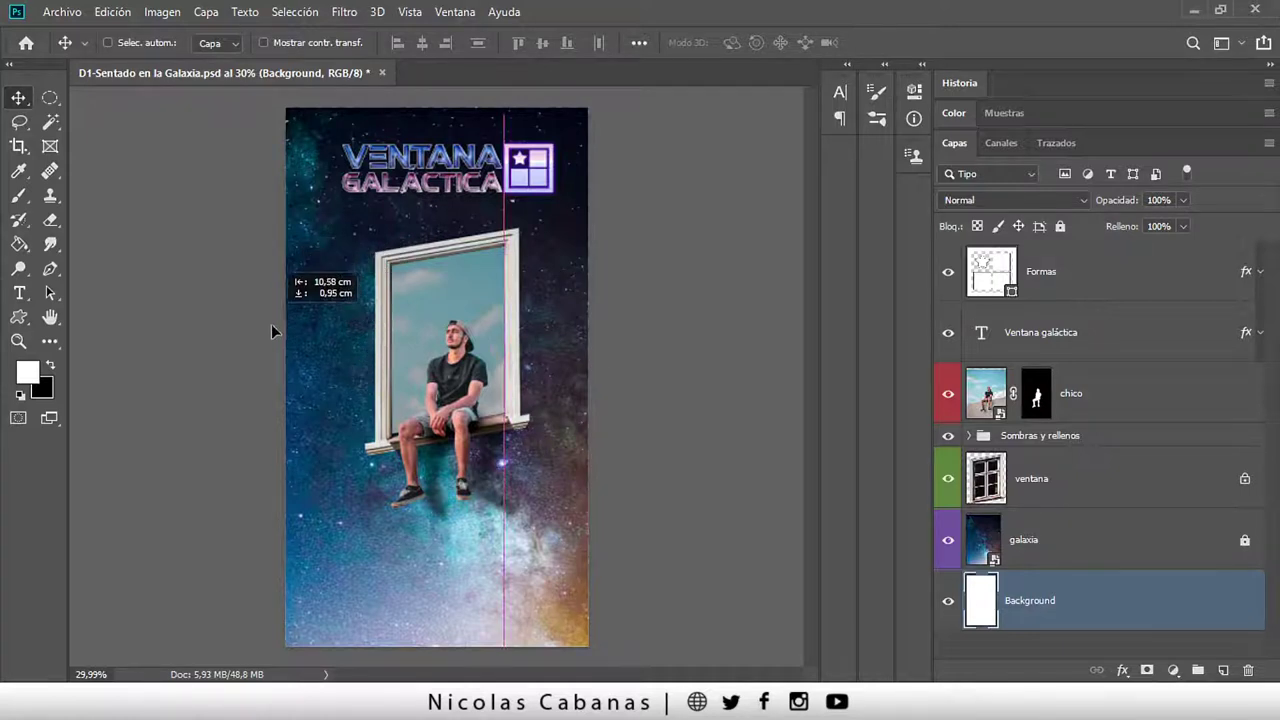
click(948, 540)
mouse_move(566, 423)
mouse_down()
mouse_move(483, 316)
mouse_move(502, 416)
mouse_move(627, 401)
mouse_up()
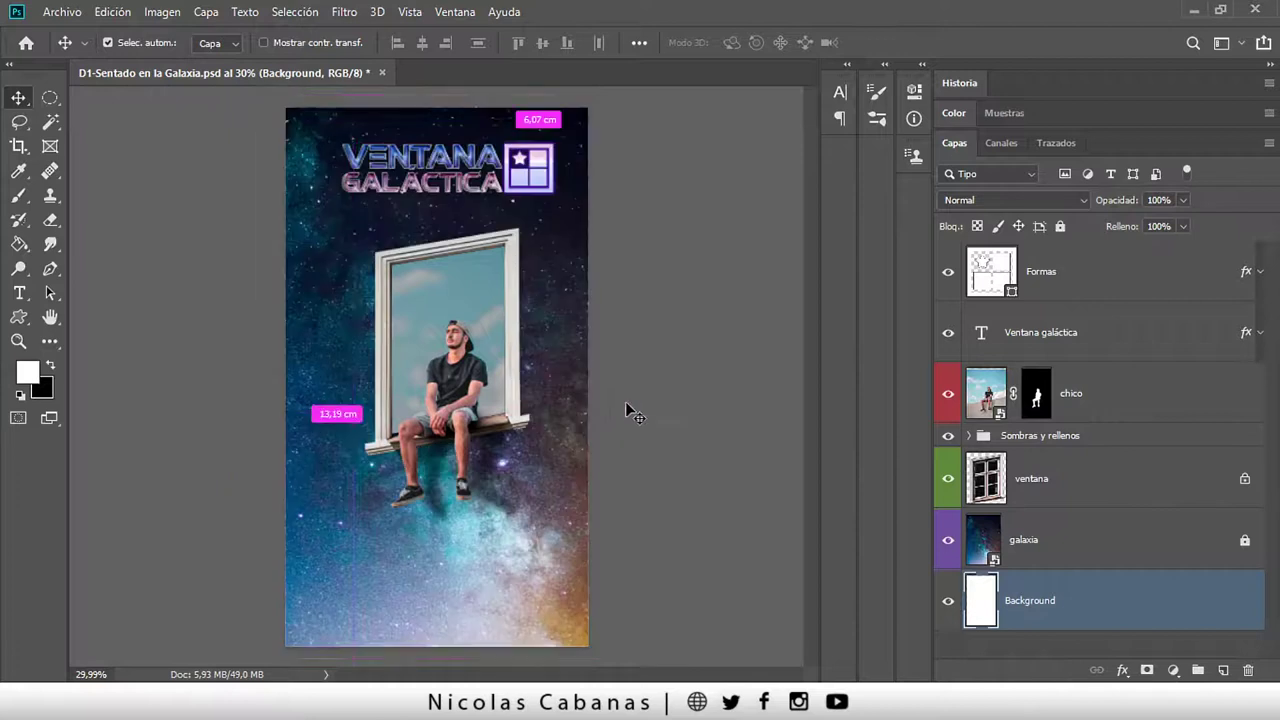
key(ctrl+z)
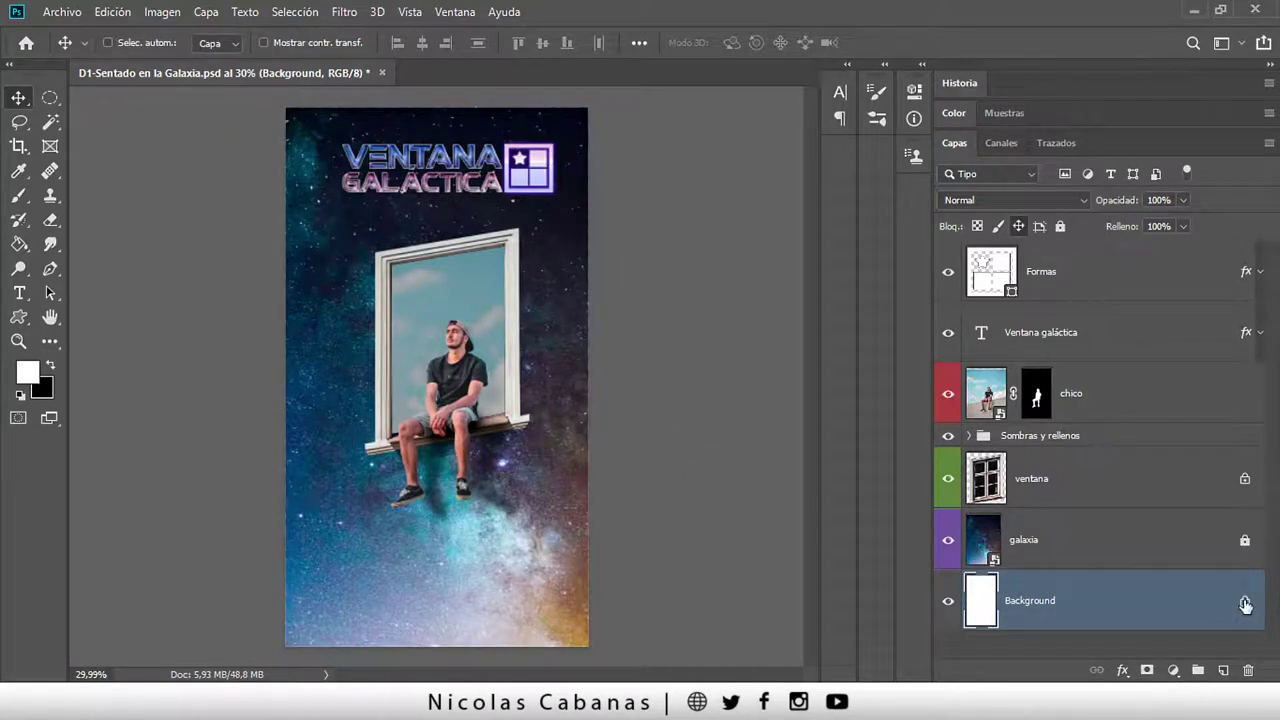
drag(1245, 604, 1248, 669)
click(1218, 550)
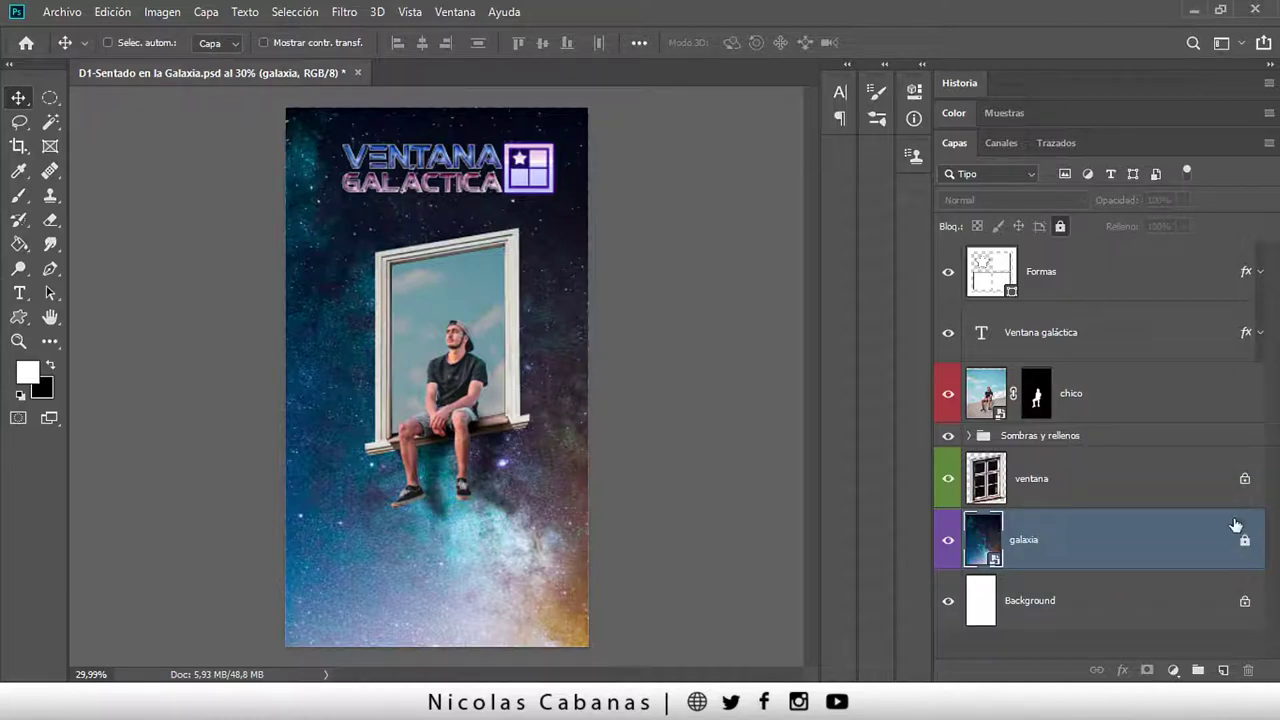
drag(589, 403, 380, 385)
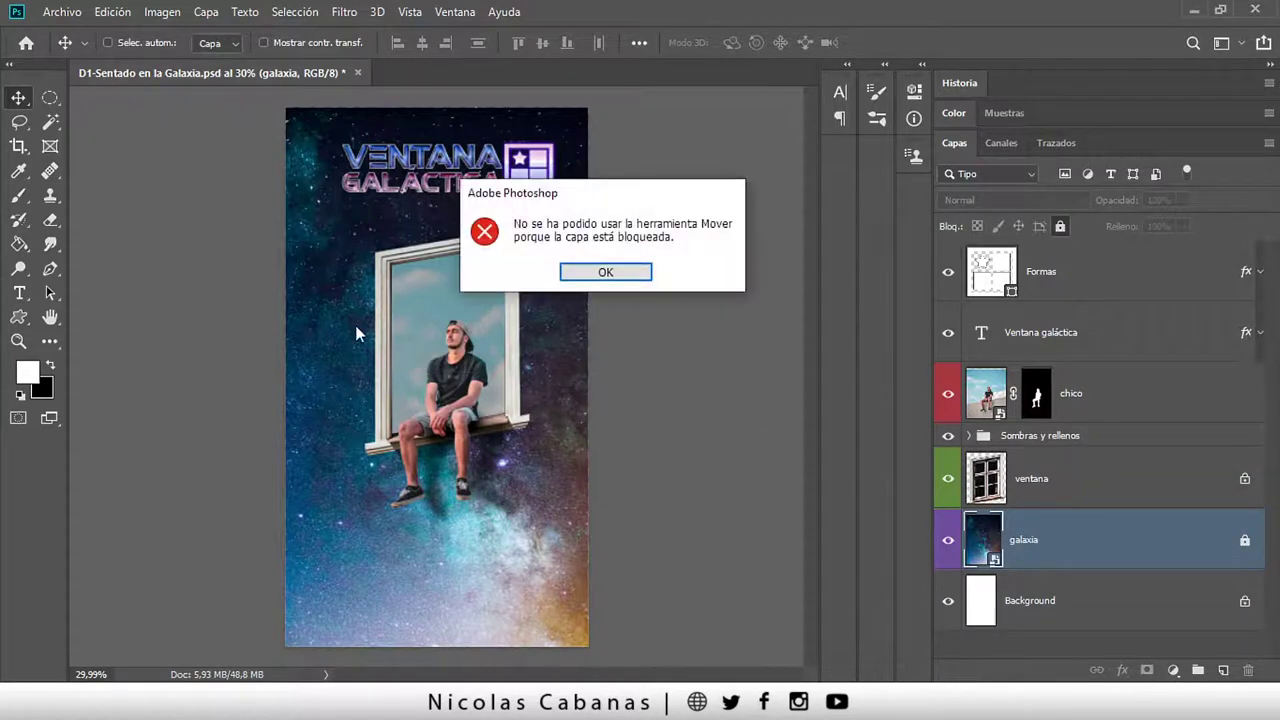
click(621, 274)
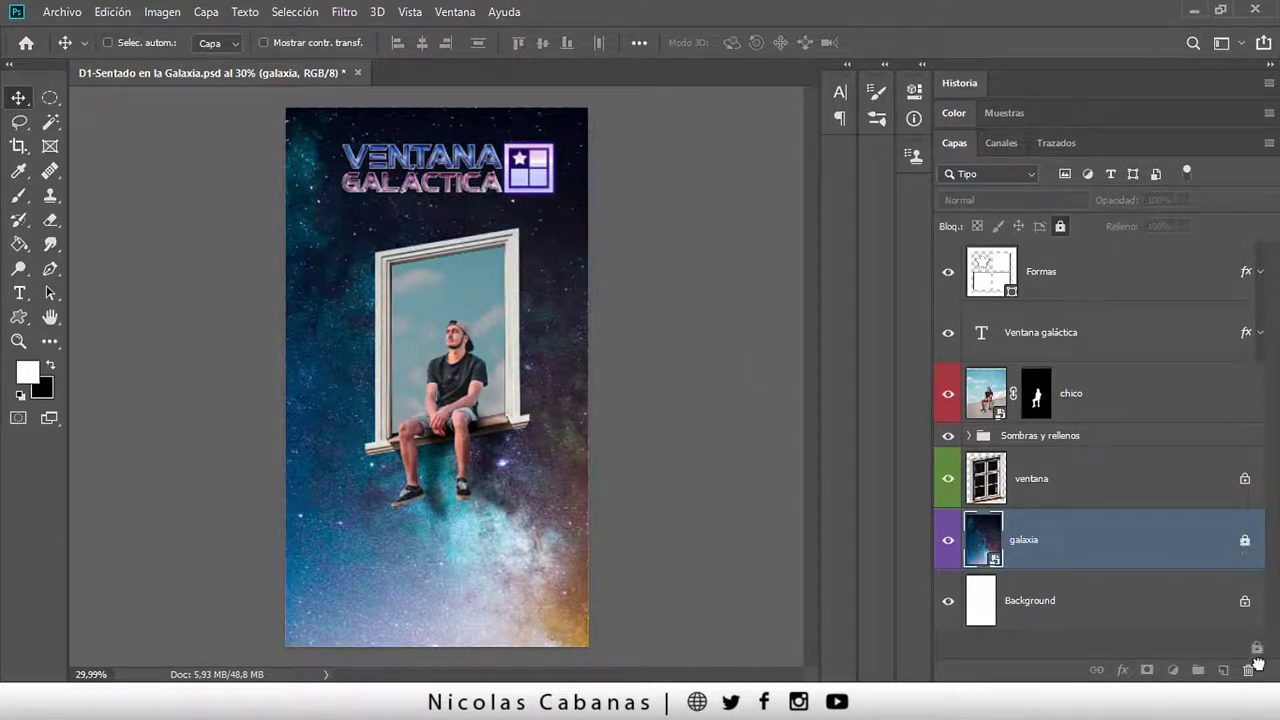
click(1245, 540)
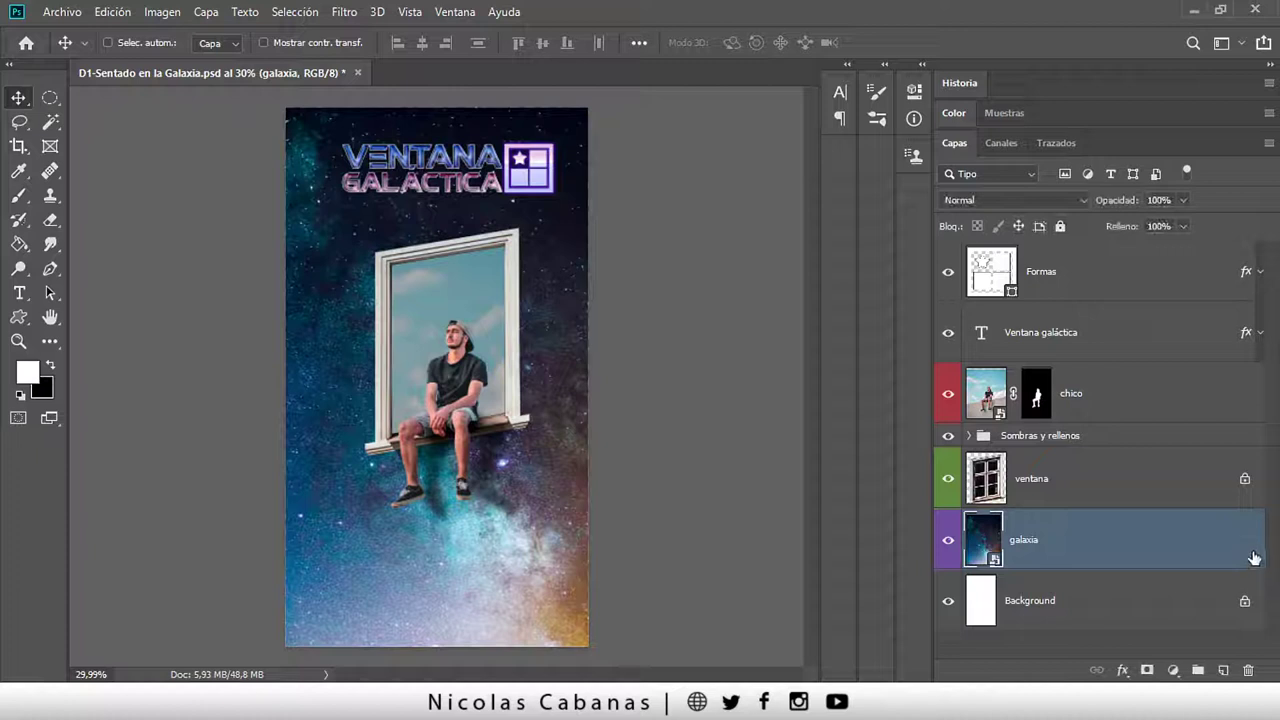
key(ctrl+z)
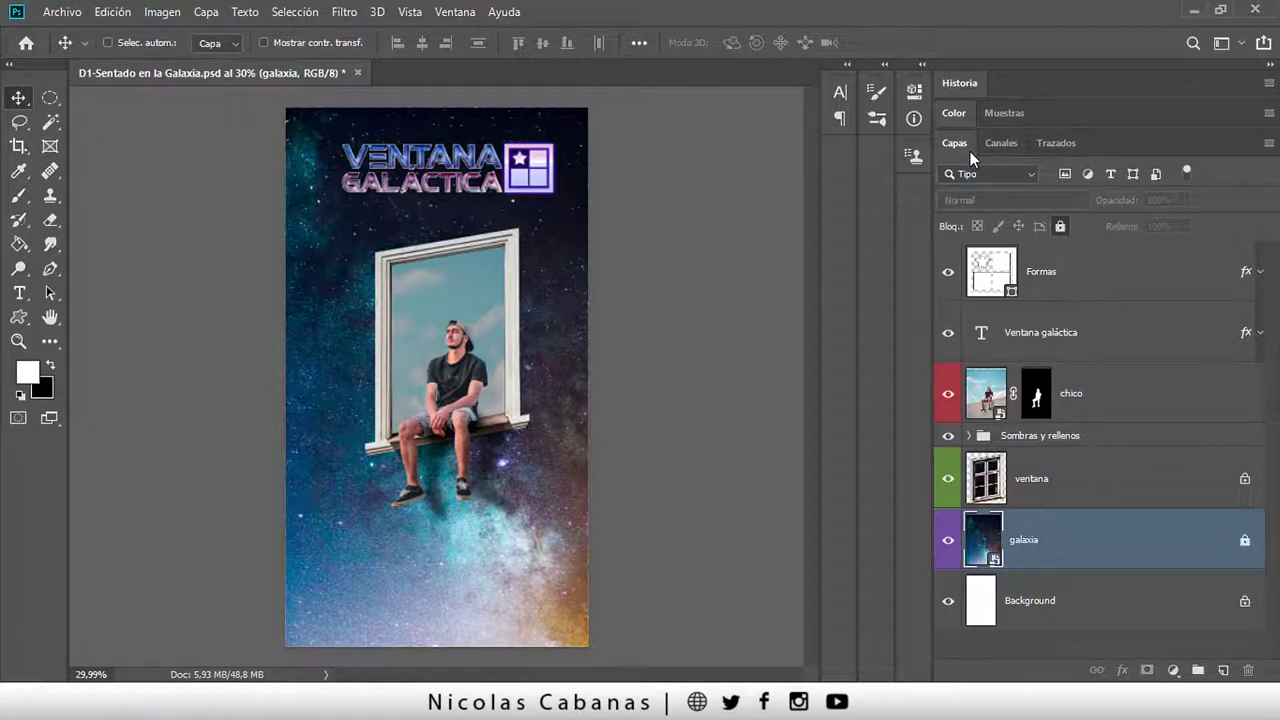
click(1060, 228)
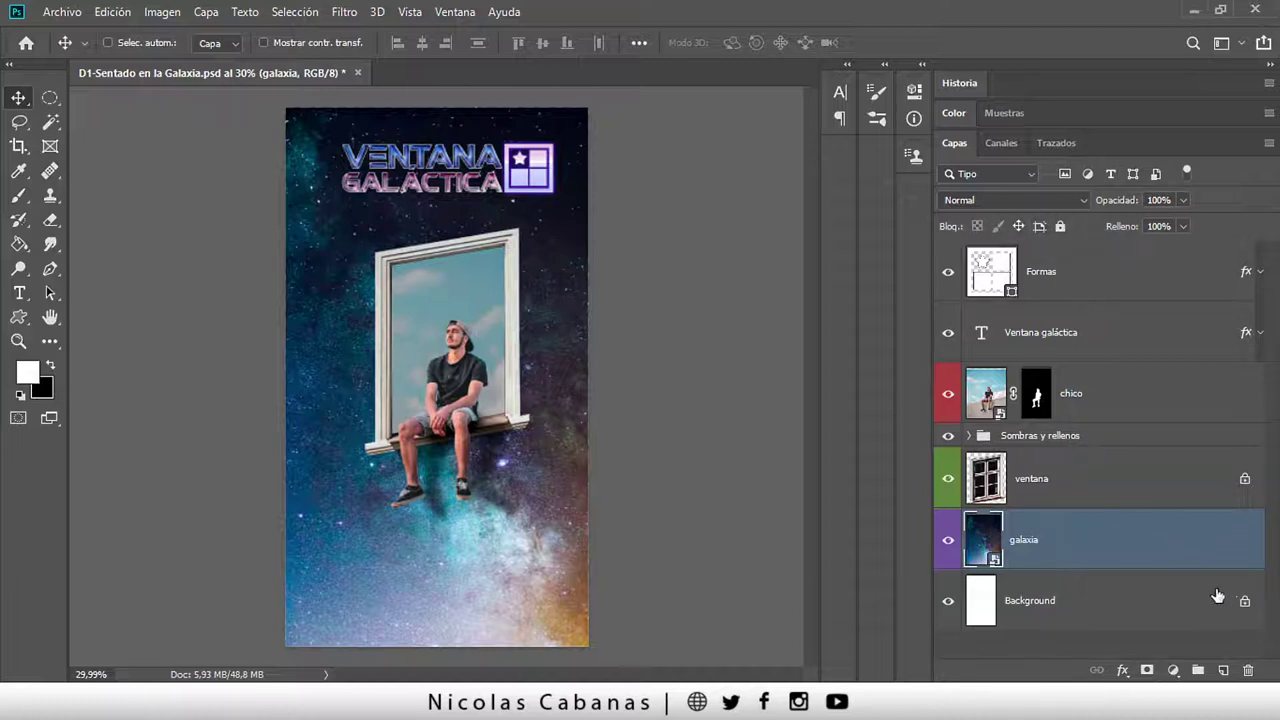
click(1056, 227)
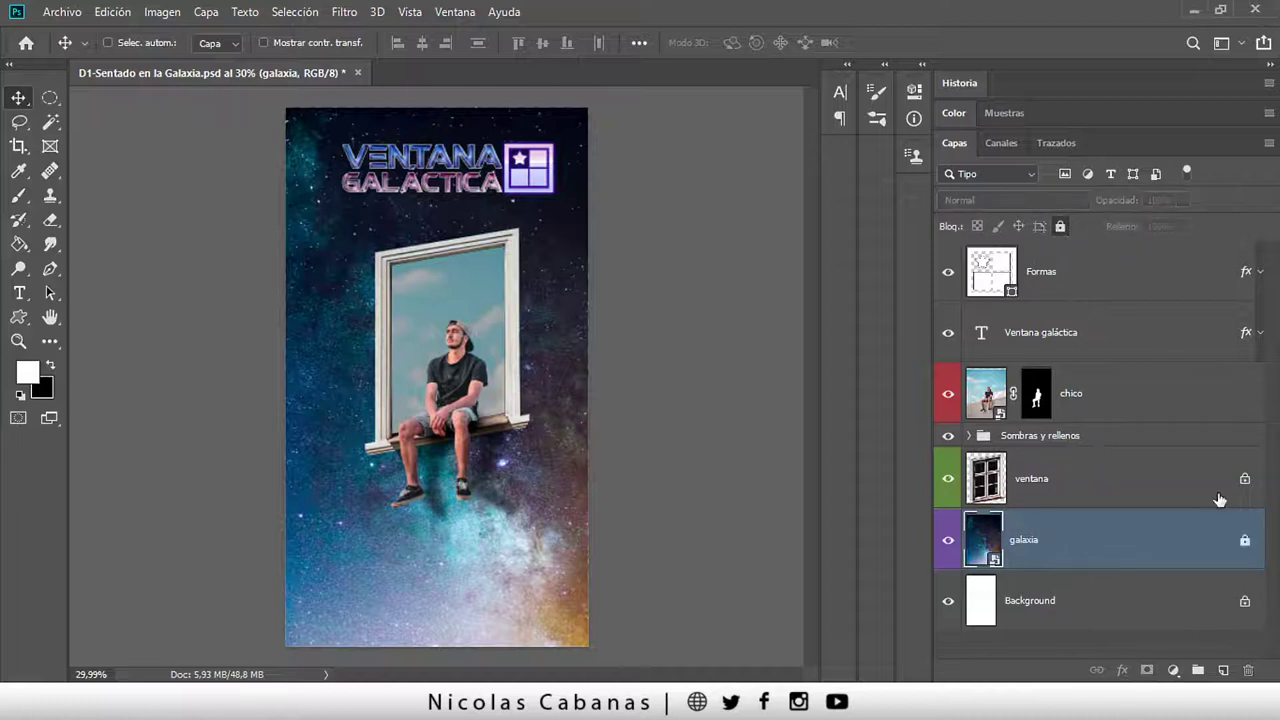
click(1236, 490)
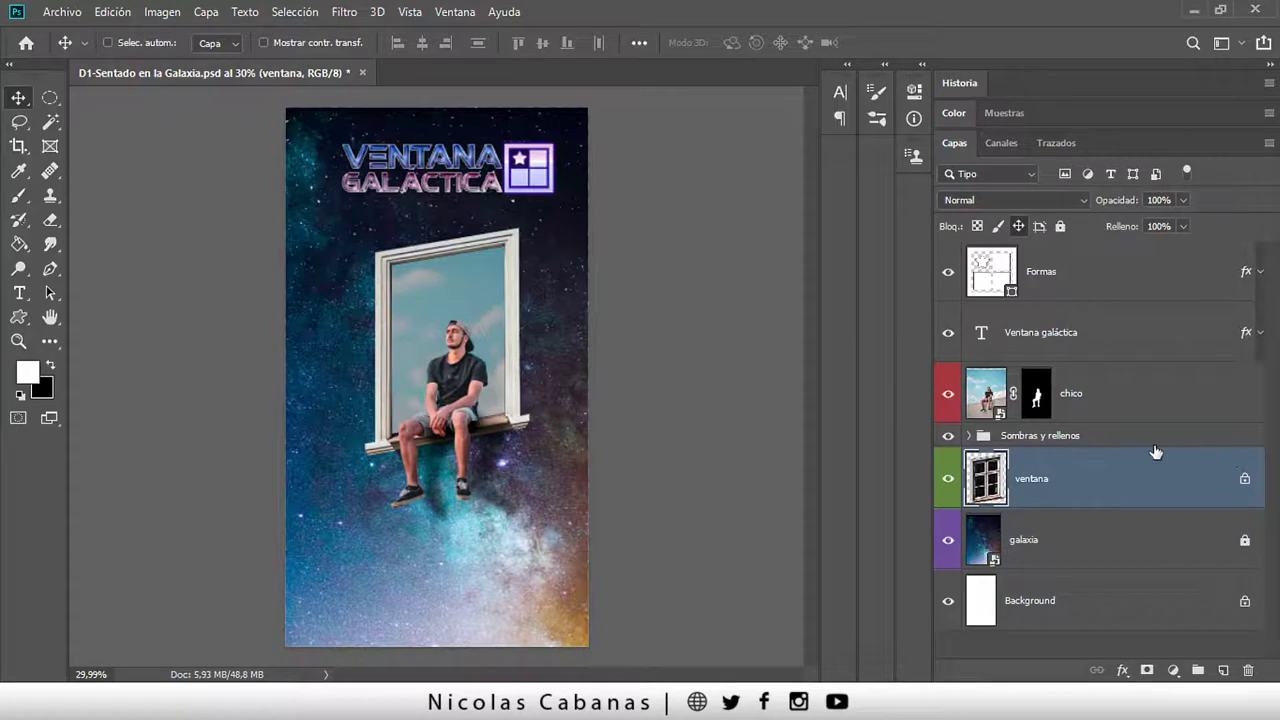
click(380, 462)
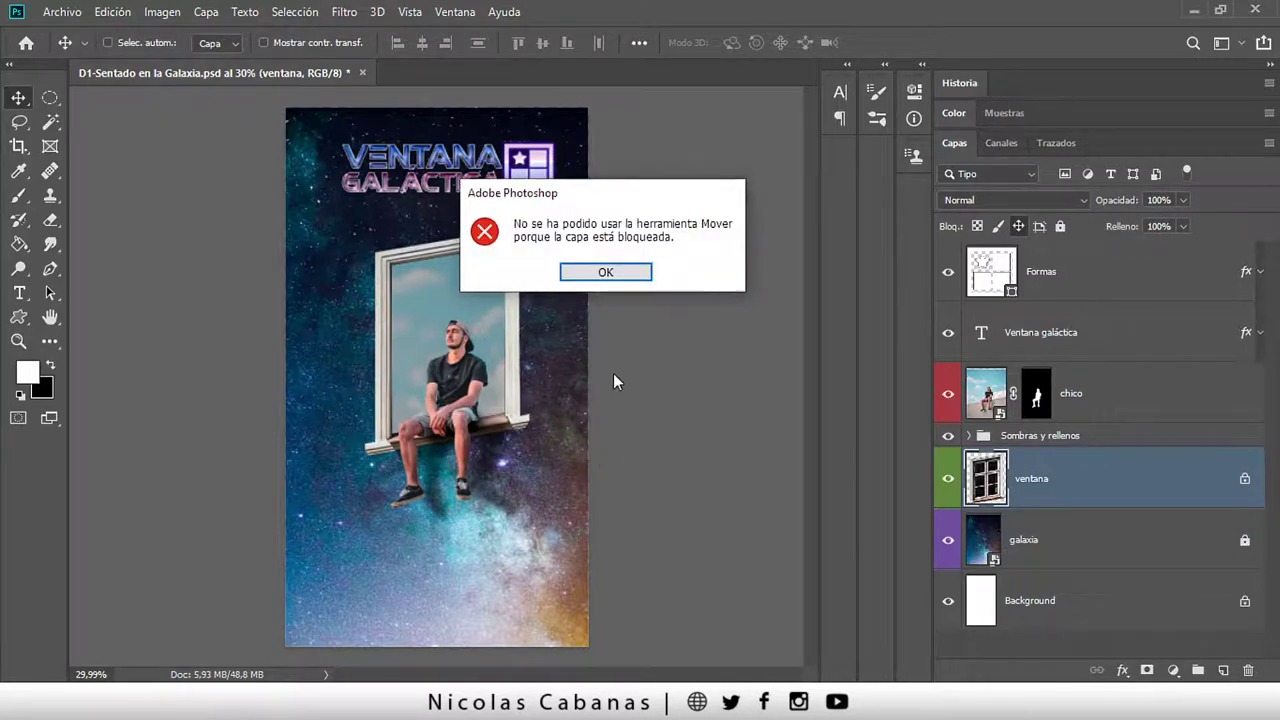
click(607, 272)
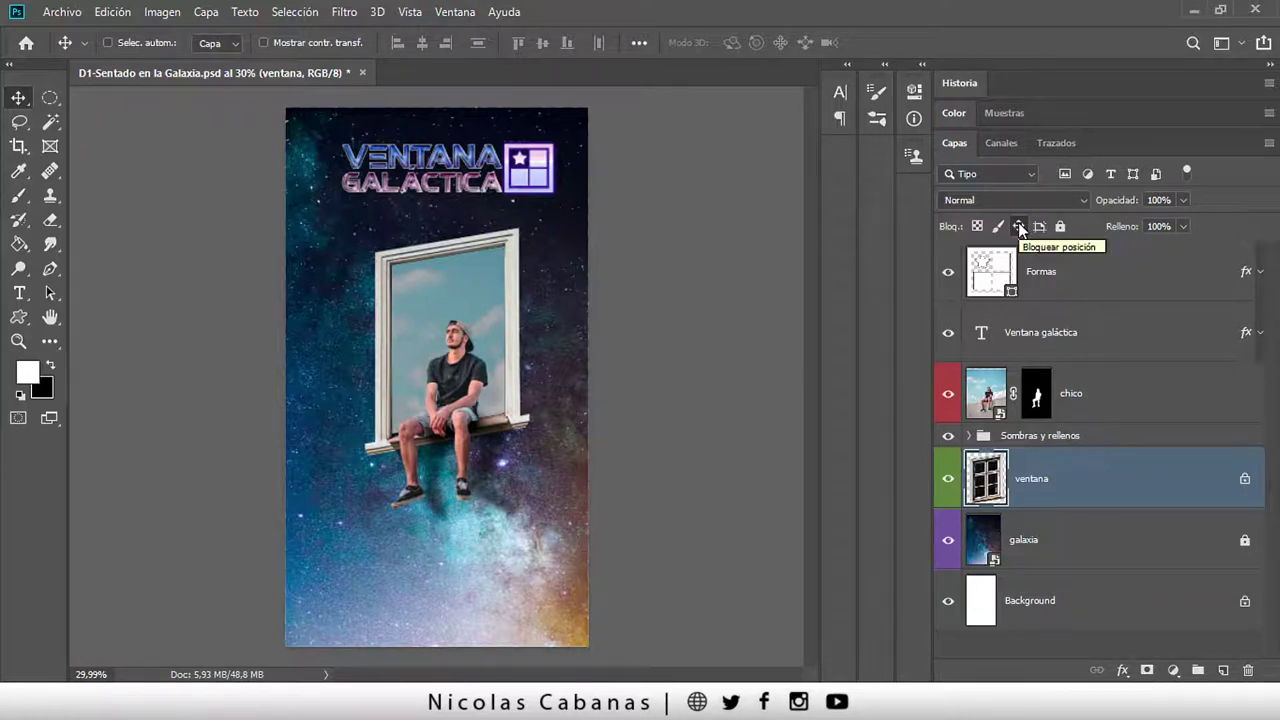
click(1019, 227)
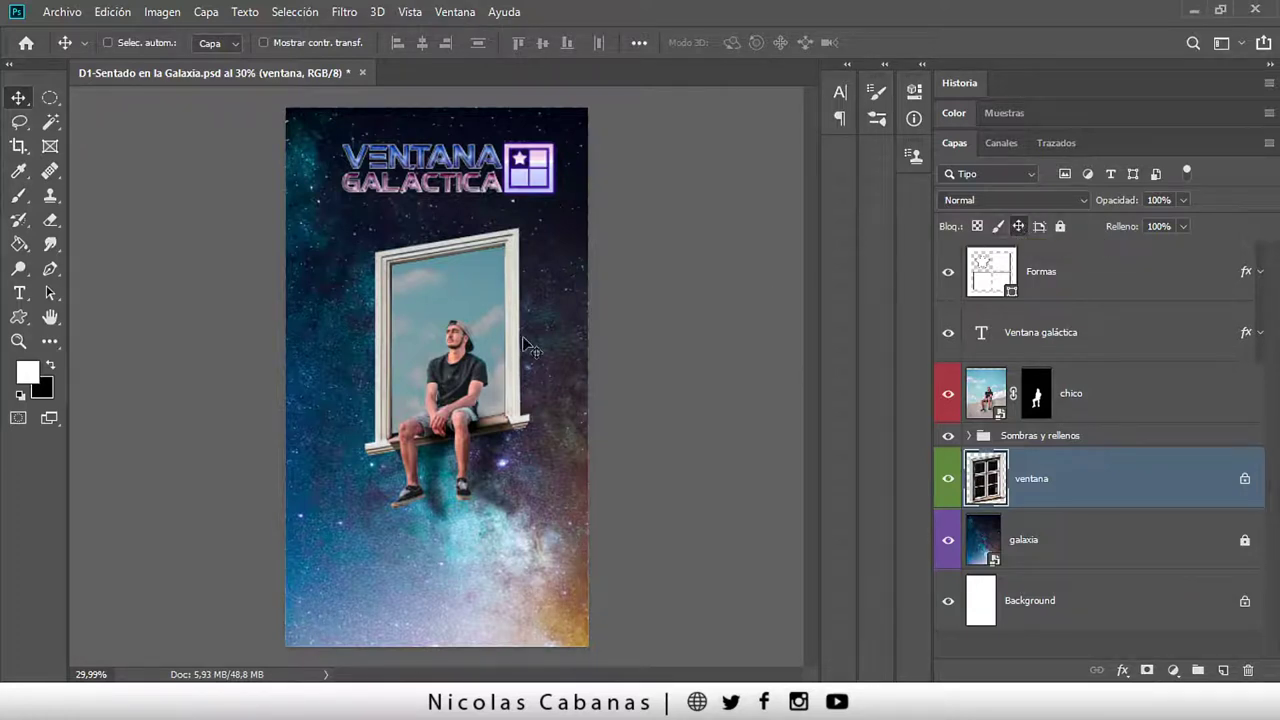
click(20, 199)
mouse_move(286, 338)
mouse_down()
mouse_move(588, 282)
mouse_move(400, 250)
mouse_up()
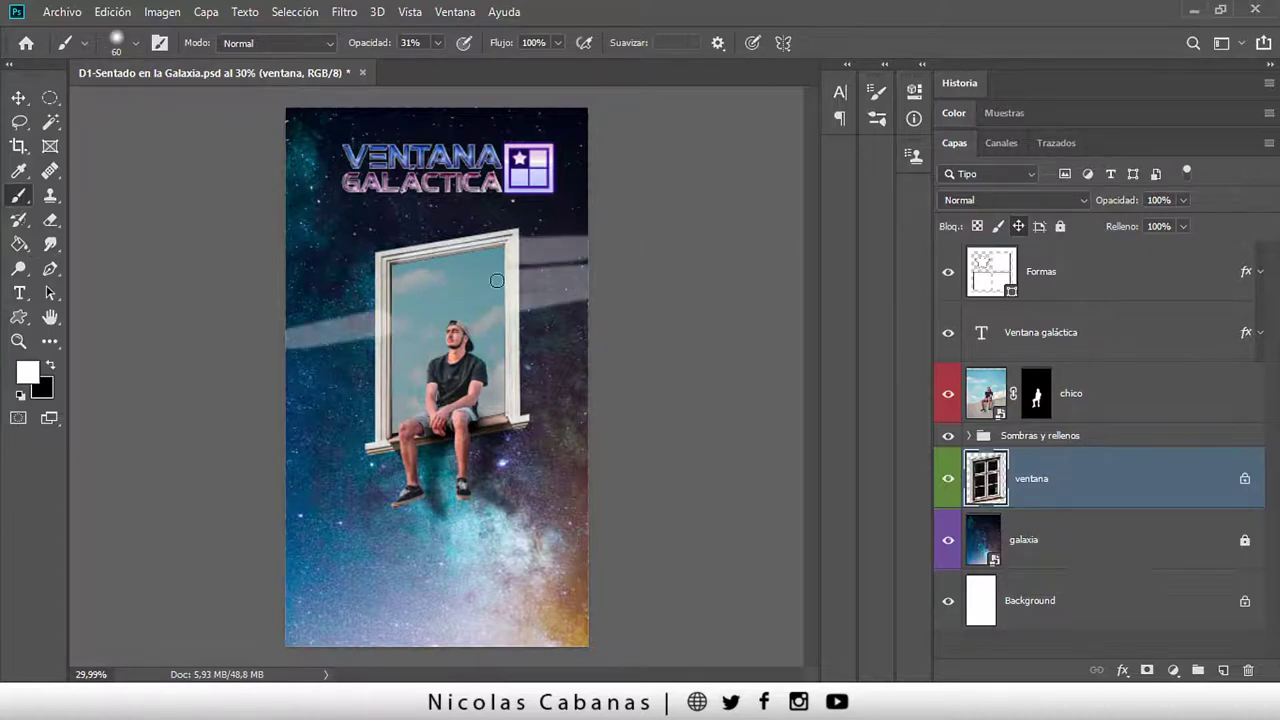
drag(588, 320, 400, 378)
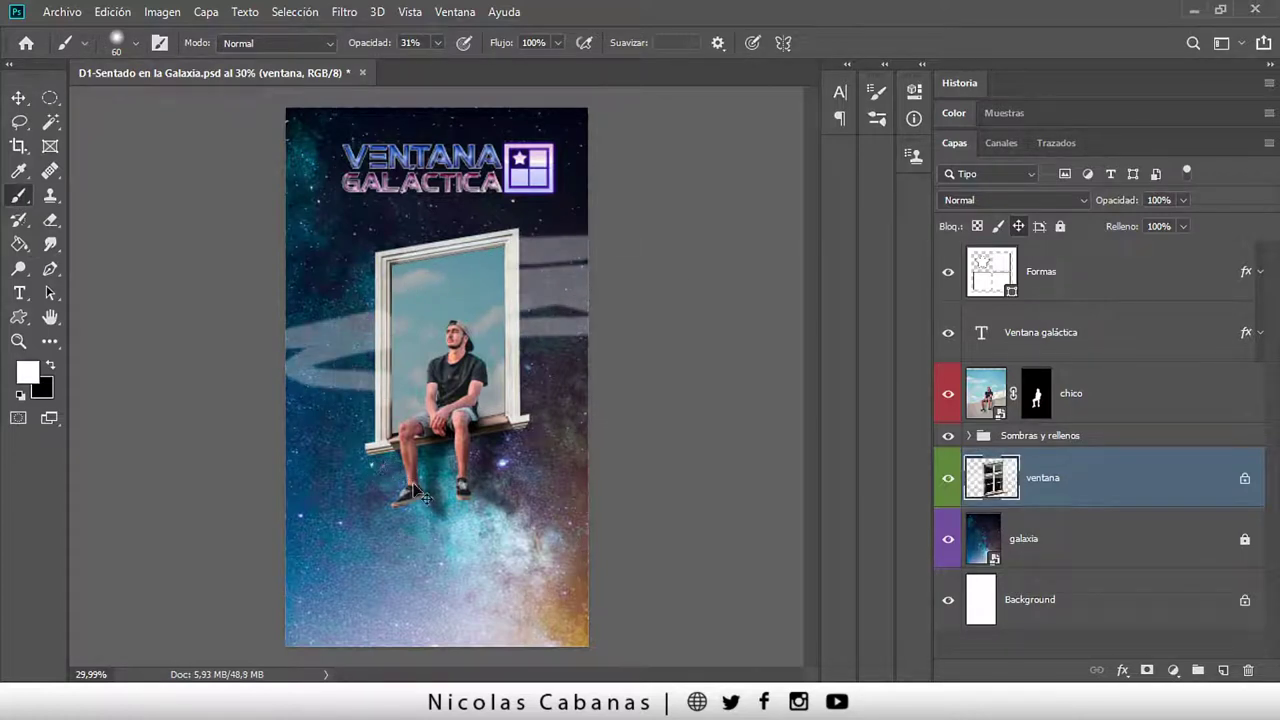
key(ctrl+z)
click(18, 97)
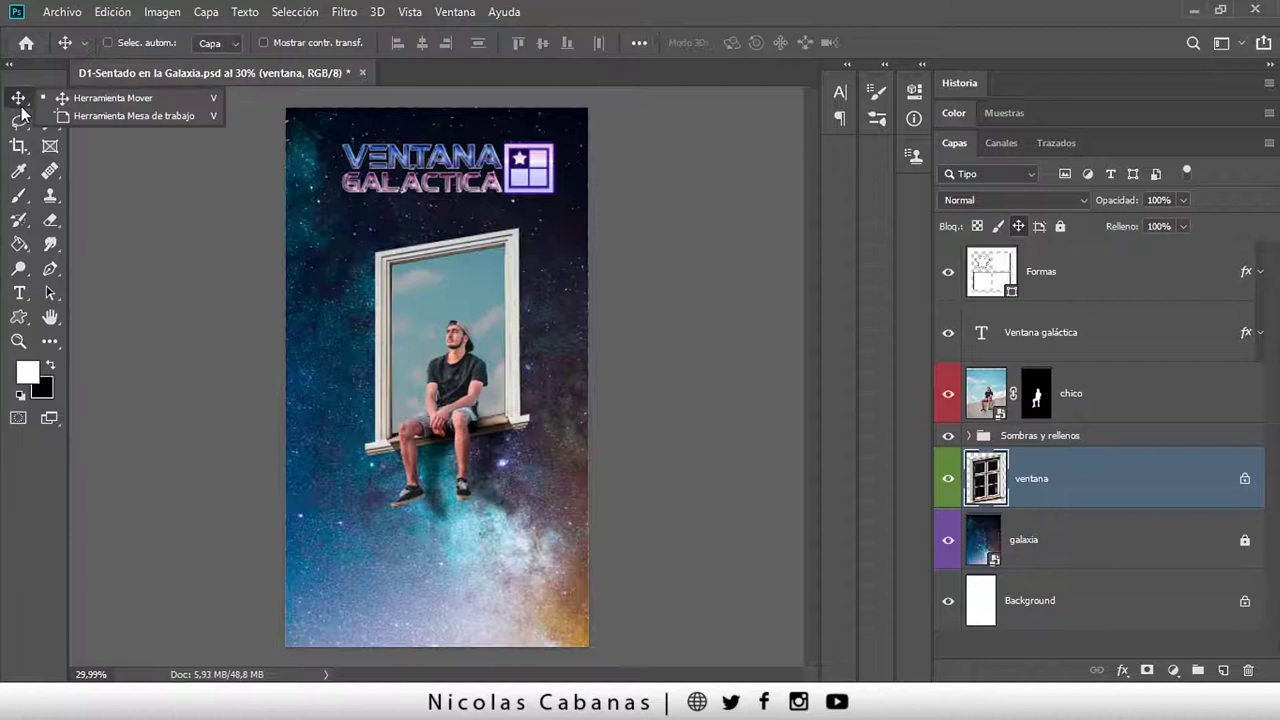
click(534, 297)
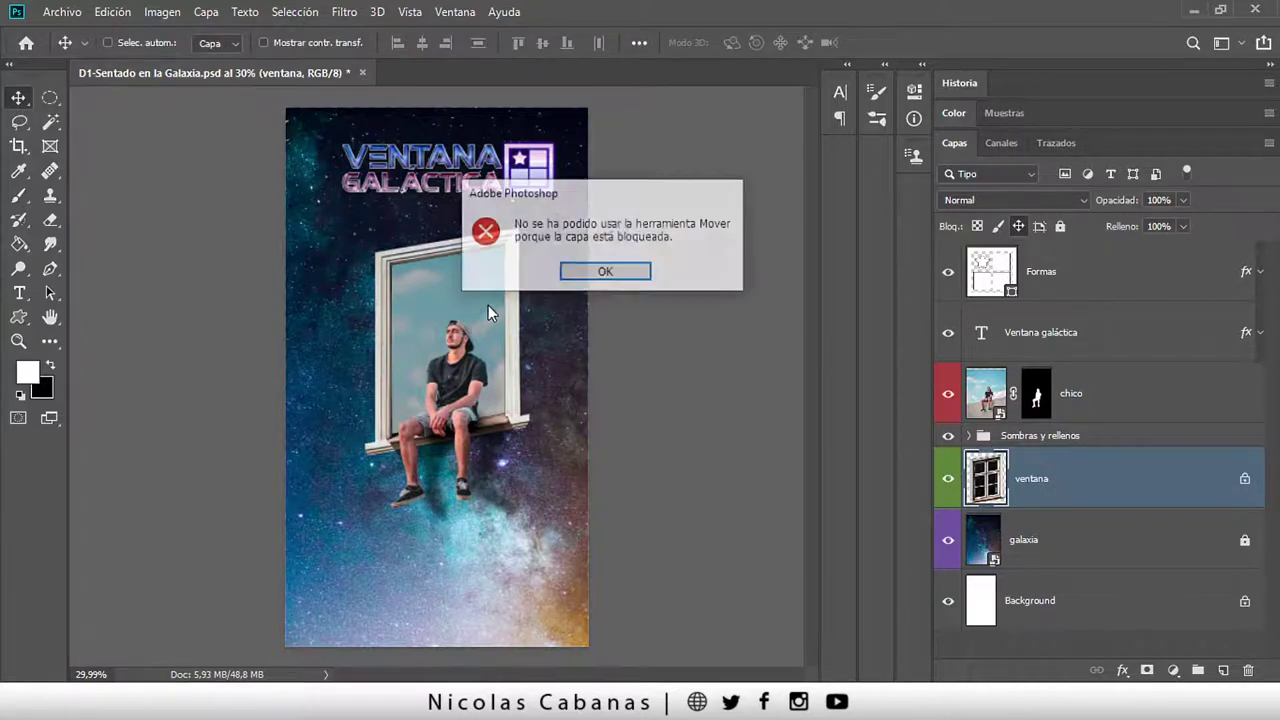
click(626, 273)
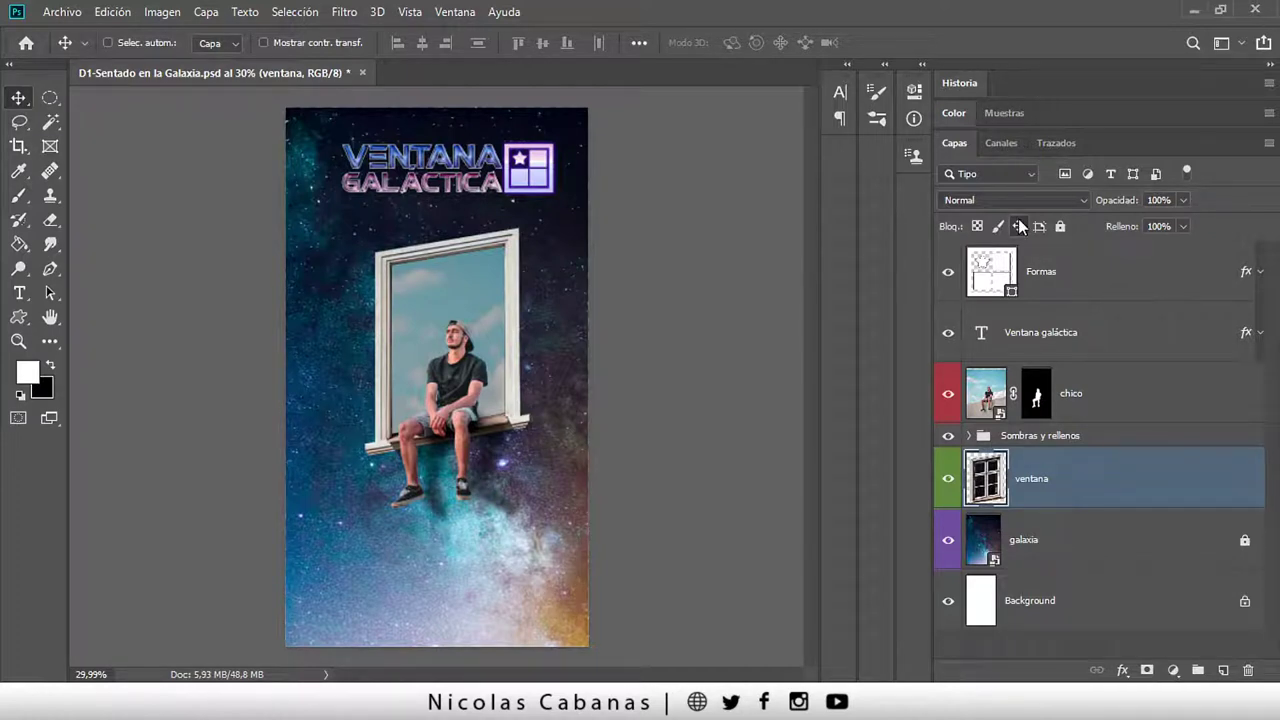
drag(1215, 466, 1250, 670)
key(ctrl+z)
key(alt+Tab)
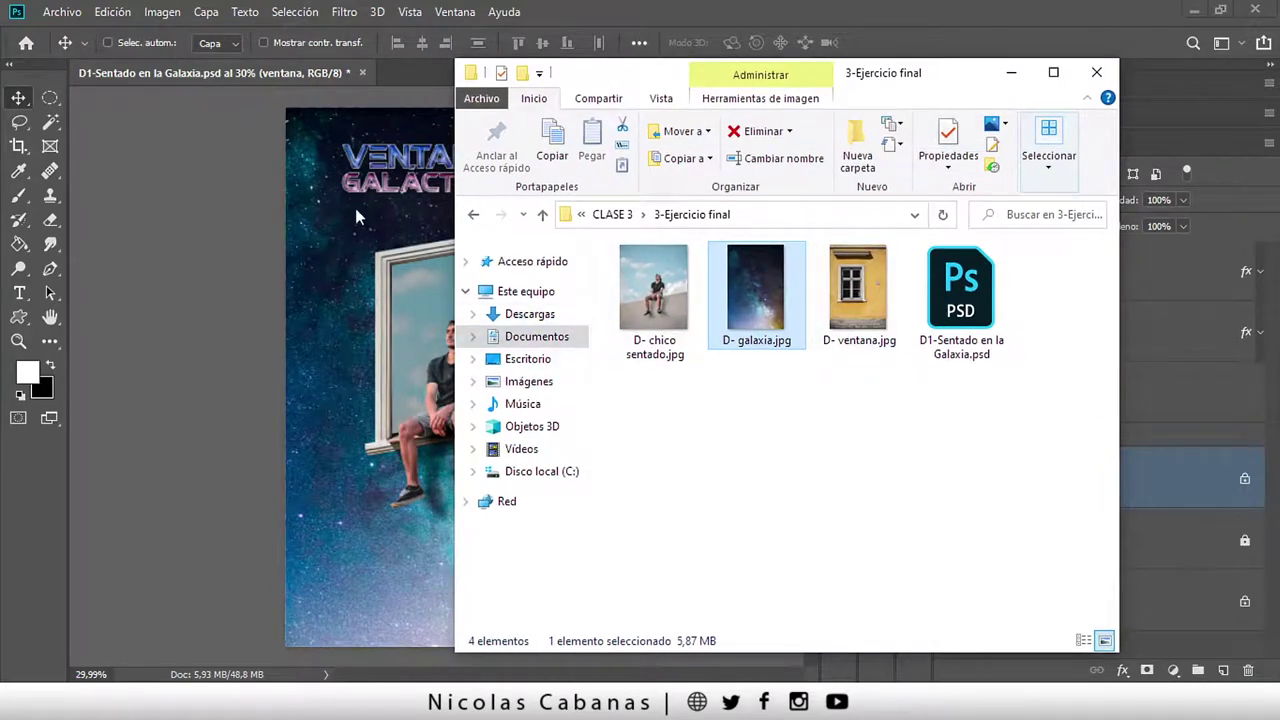
Select then deselect the three source JPGs, and move the Explorer window aside
drag(606, 394, 906, 244)
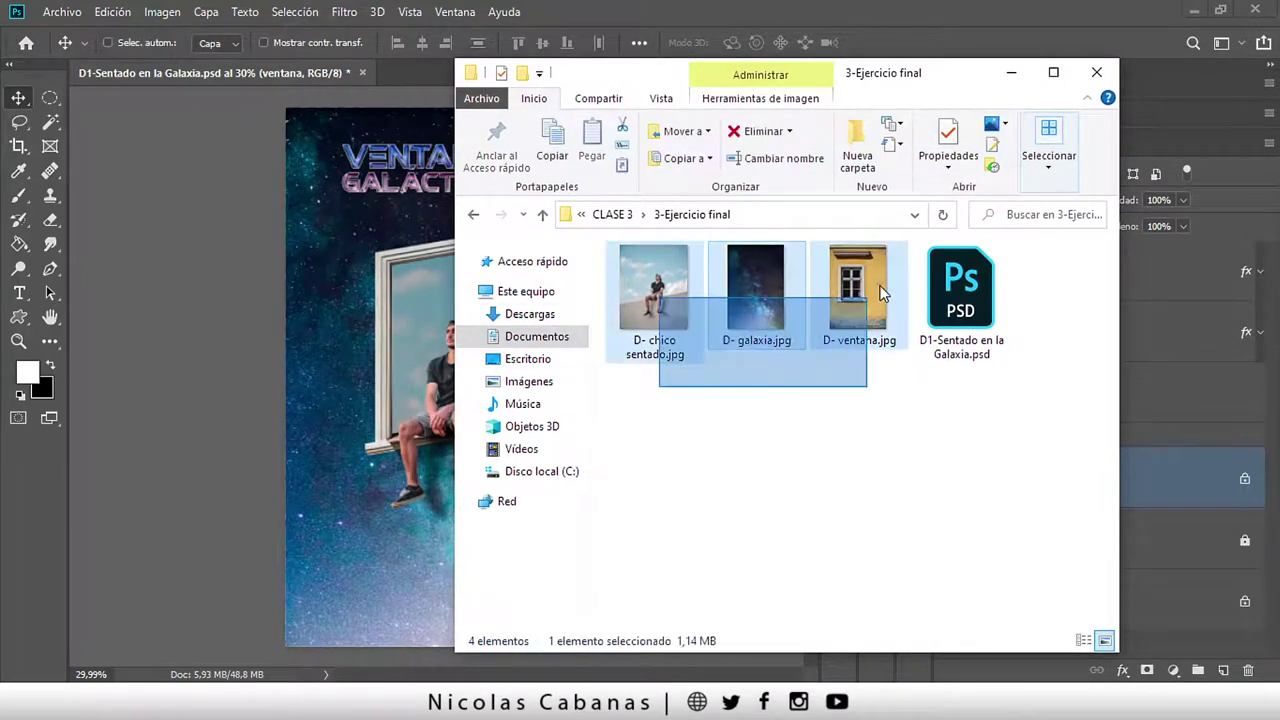
click(810, 505)
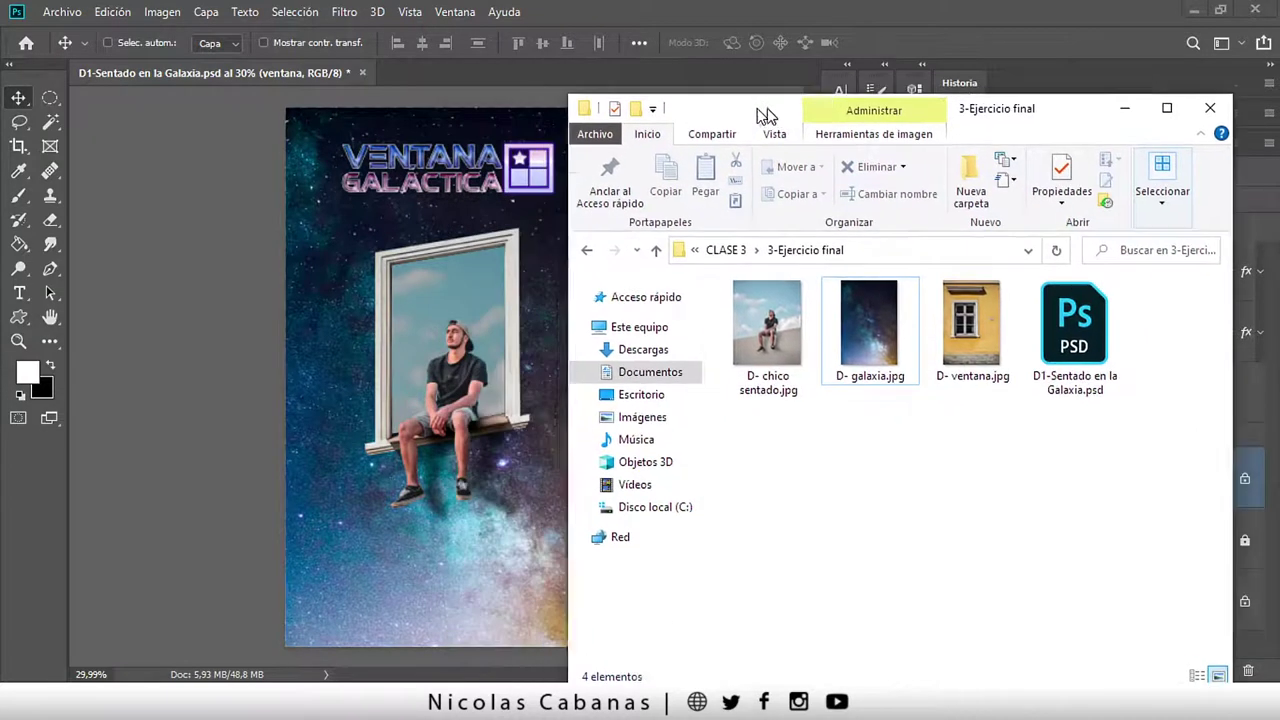
drag(636, 74, 822, 114)
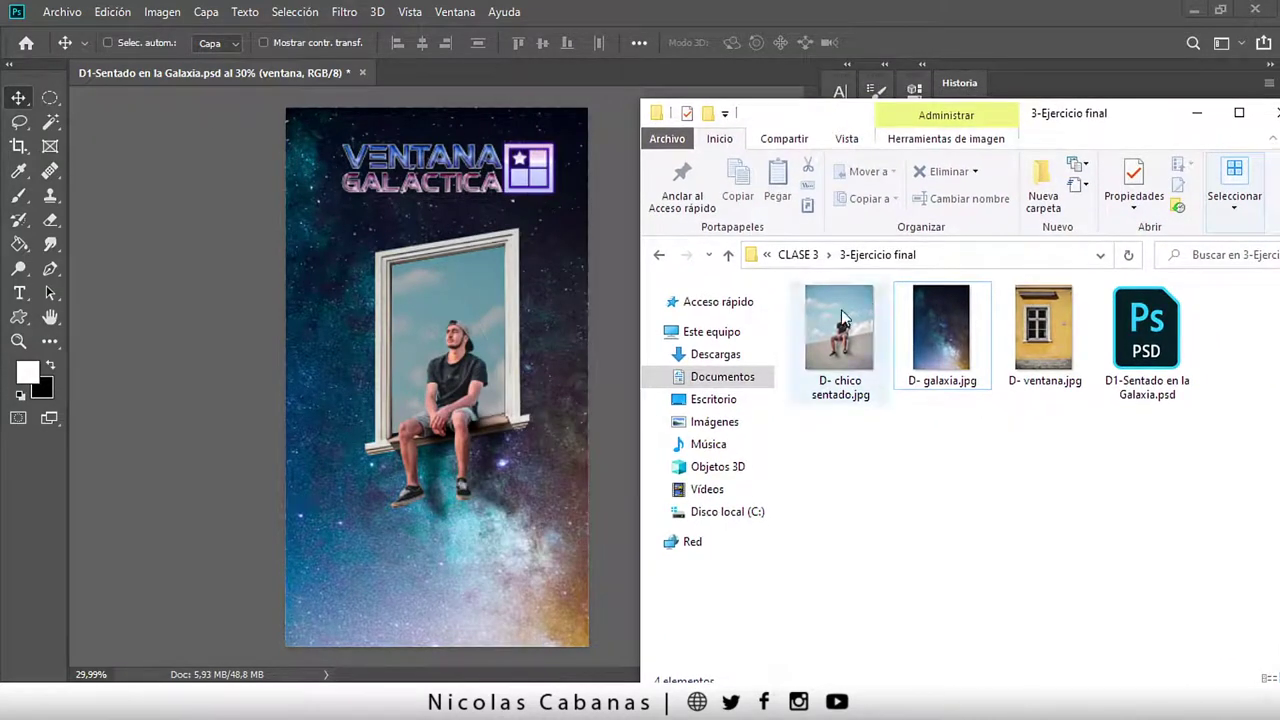
Place D- galaxia.jpg on the poster, scale it to cover the page, then delete that layer
mouse_move(925, 340)
mouse_down()
mouse_move(490, 190)
mouse_move(684, 32)
mouse_move(448, 350)
mouse_up()
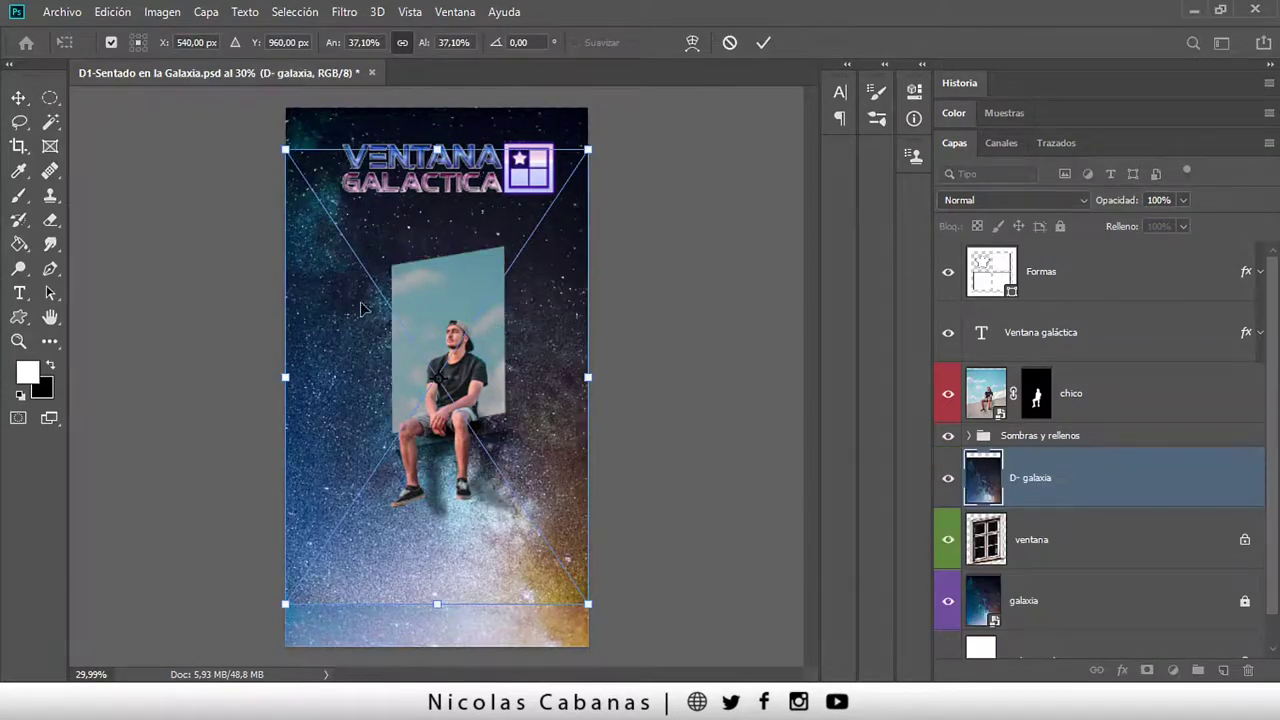
drag(589, 147, 624, 93)
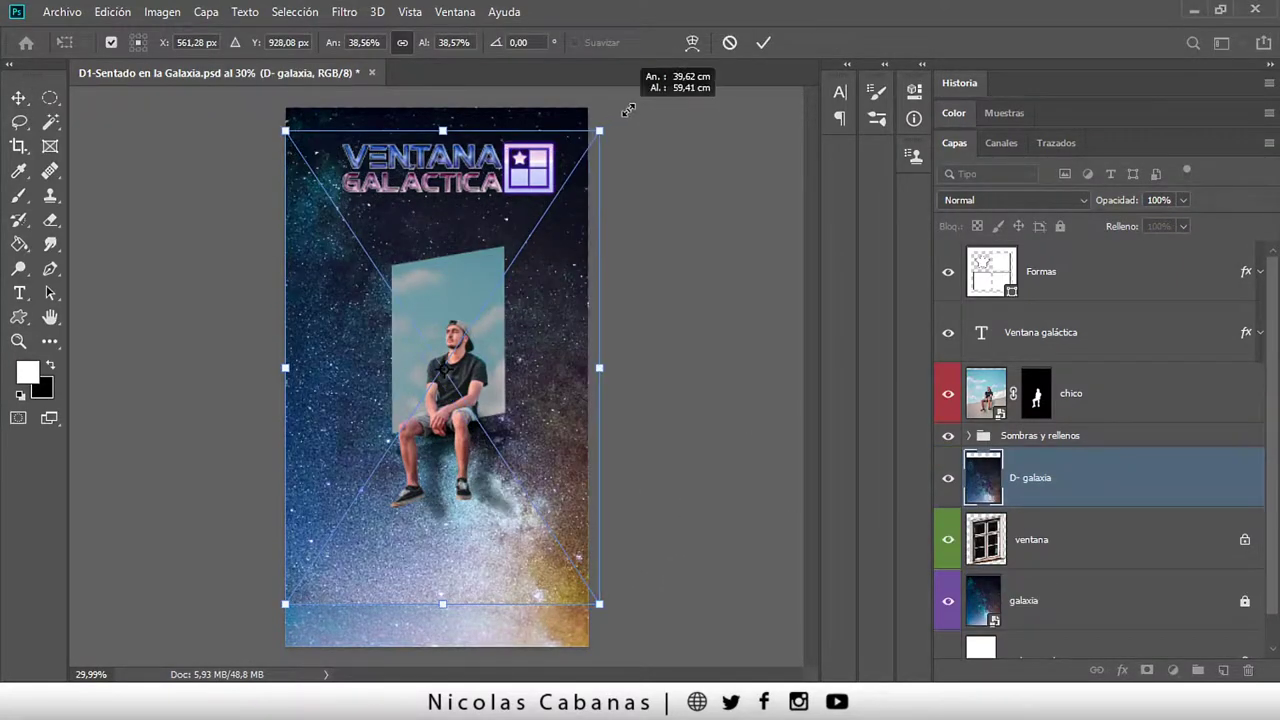
drag(278, 617, 253, 651)
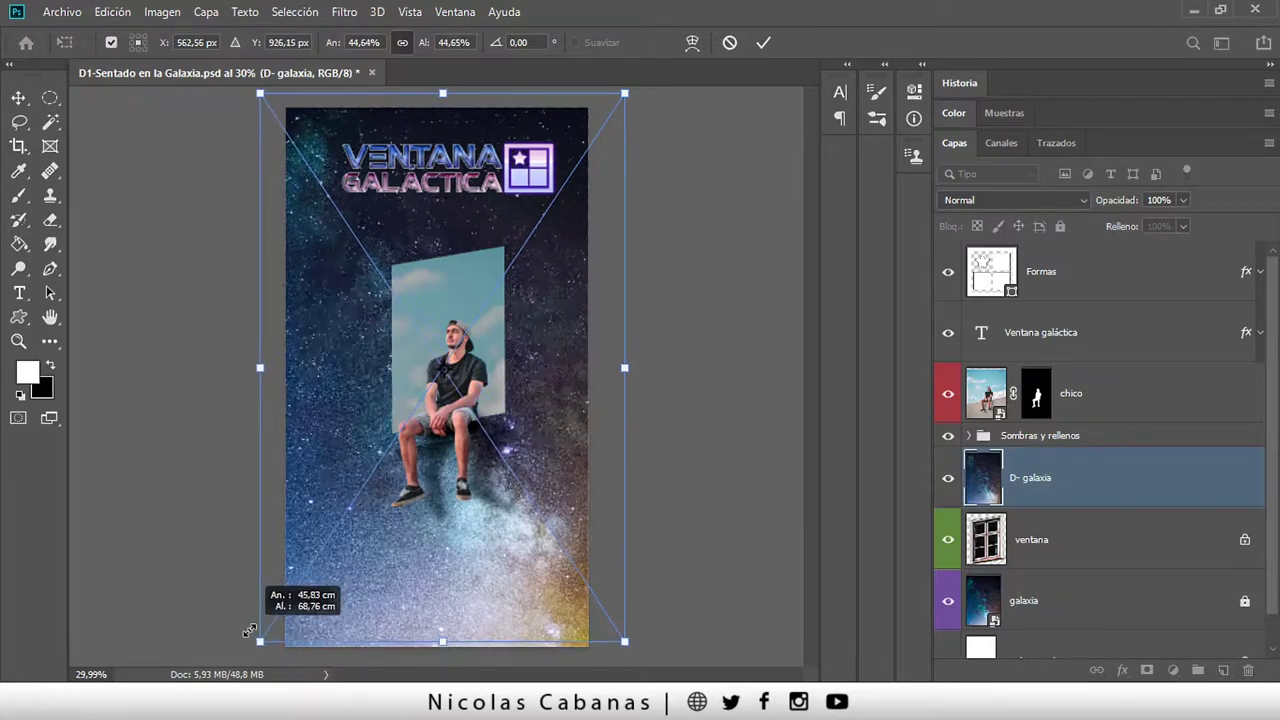
click(763, 43)
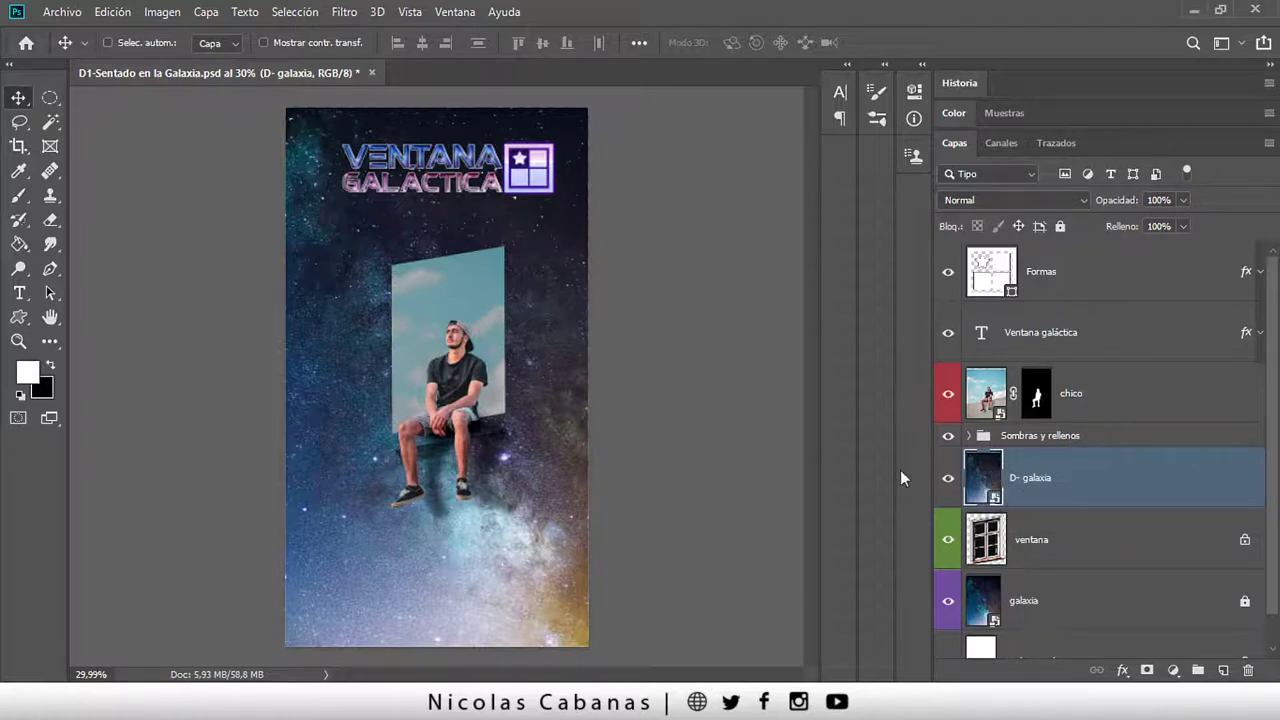
click(1250, 671)
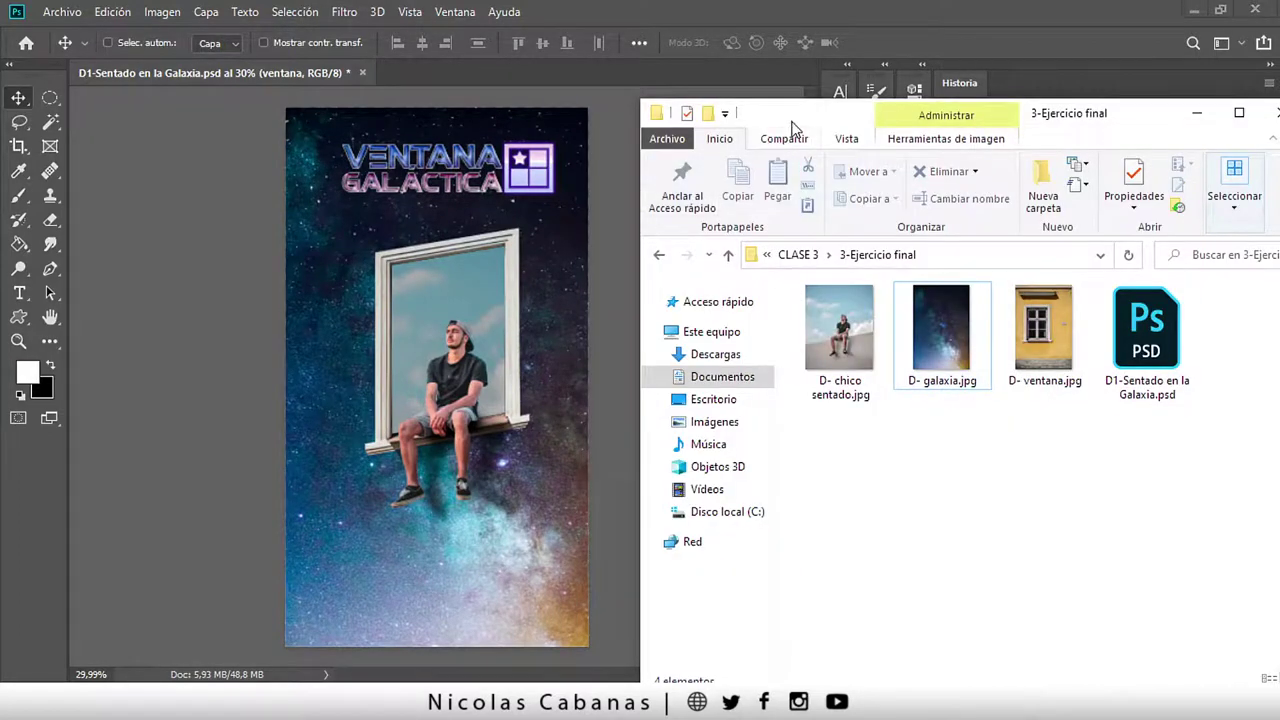
Move the Explorer window and drop D- galaxia.jpg onto Photoshop's tab bar to open it
drag(775, 106, 632, 73)
mouse_move(799, 302)
mouse_down()
mouse_move(598, 365)
mouse_move(409, 355)
mouse_up()
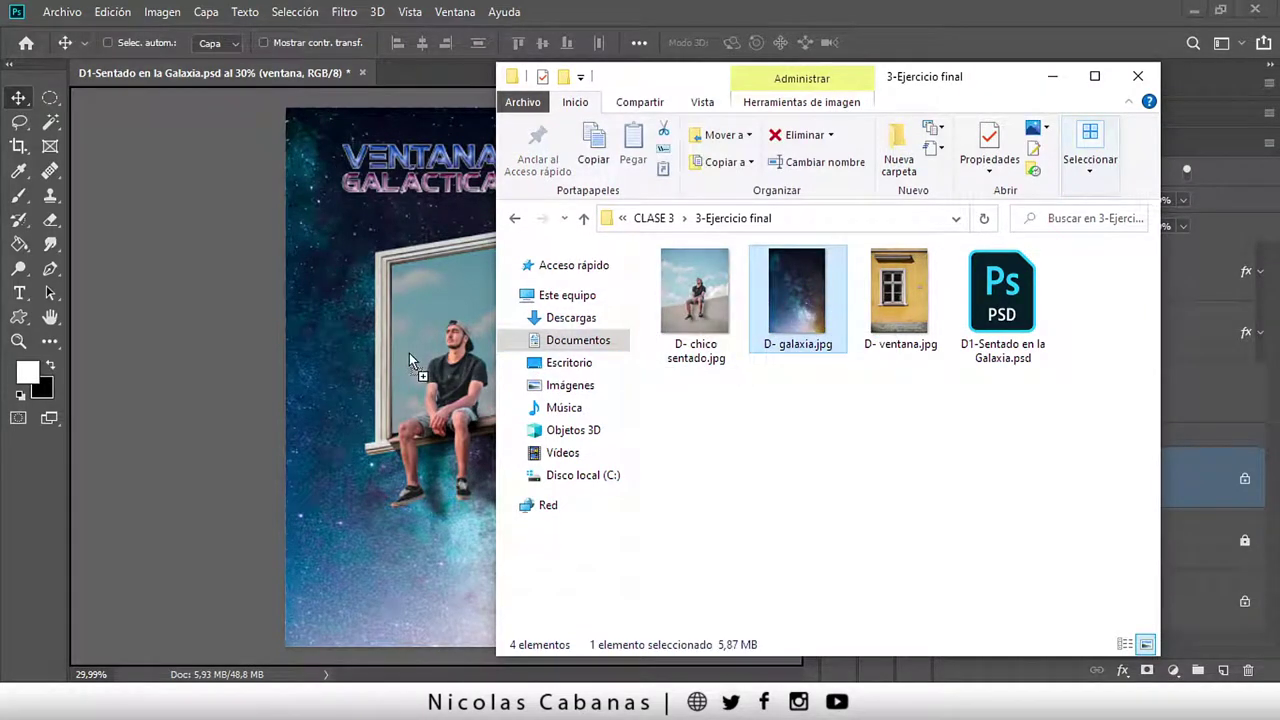
mouse_move(429, 137)
mouse_down()
mouse_move(427, 48)
mouse_move(456, 30)
mouse_up()
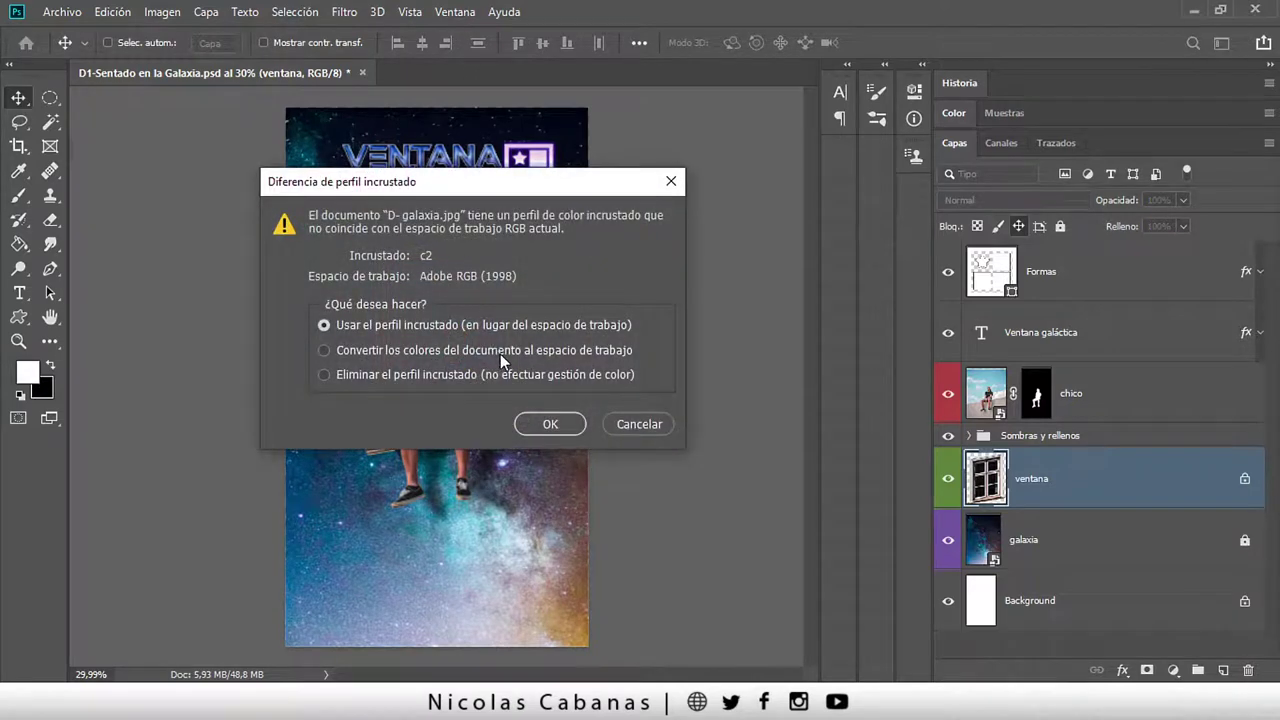
Open D- galaxia.jpg converted to the Adobe RGB (1998) working space, then compare it with the poster tab
mouse_move(441, 194)
mouse_down()
mouse_move(409, 163)
mouse_move(477, 165)
mouse_up()
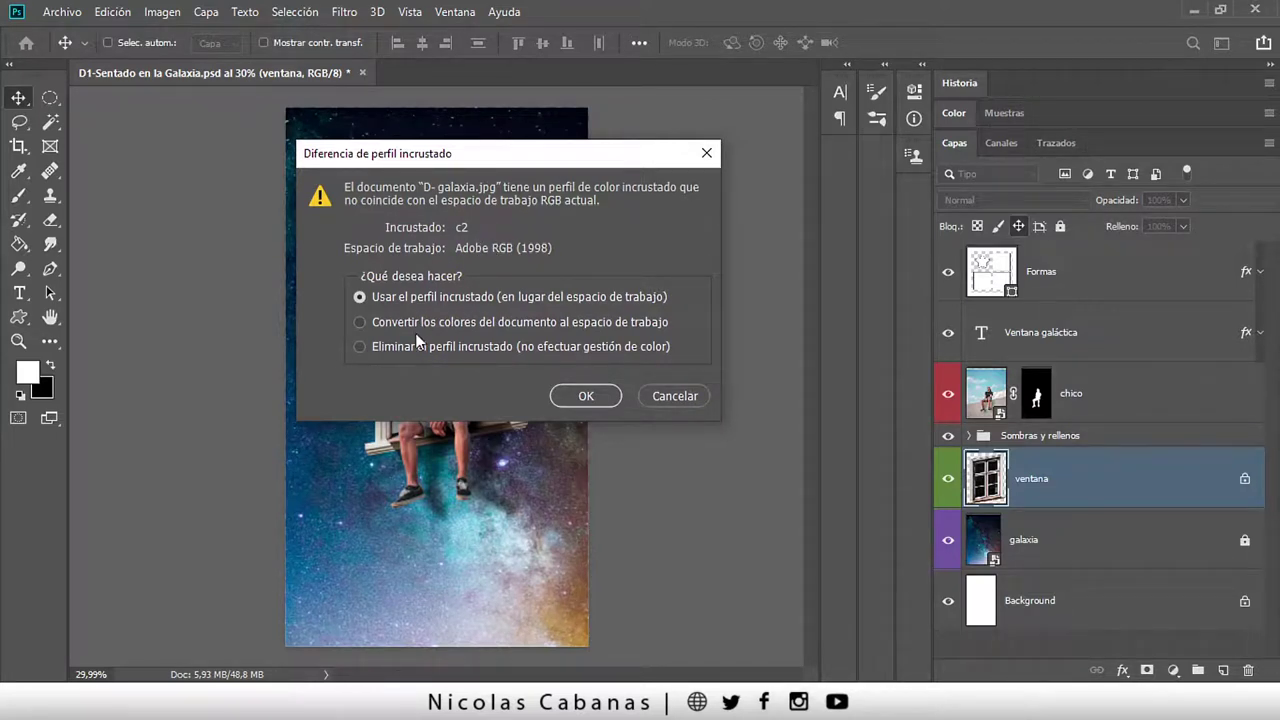
click(358, 322)
click(586, 396)
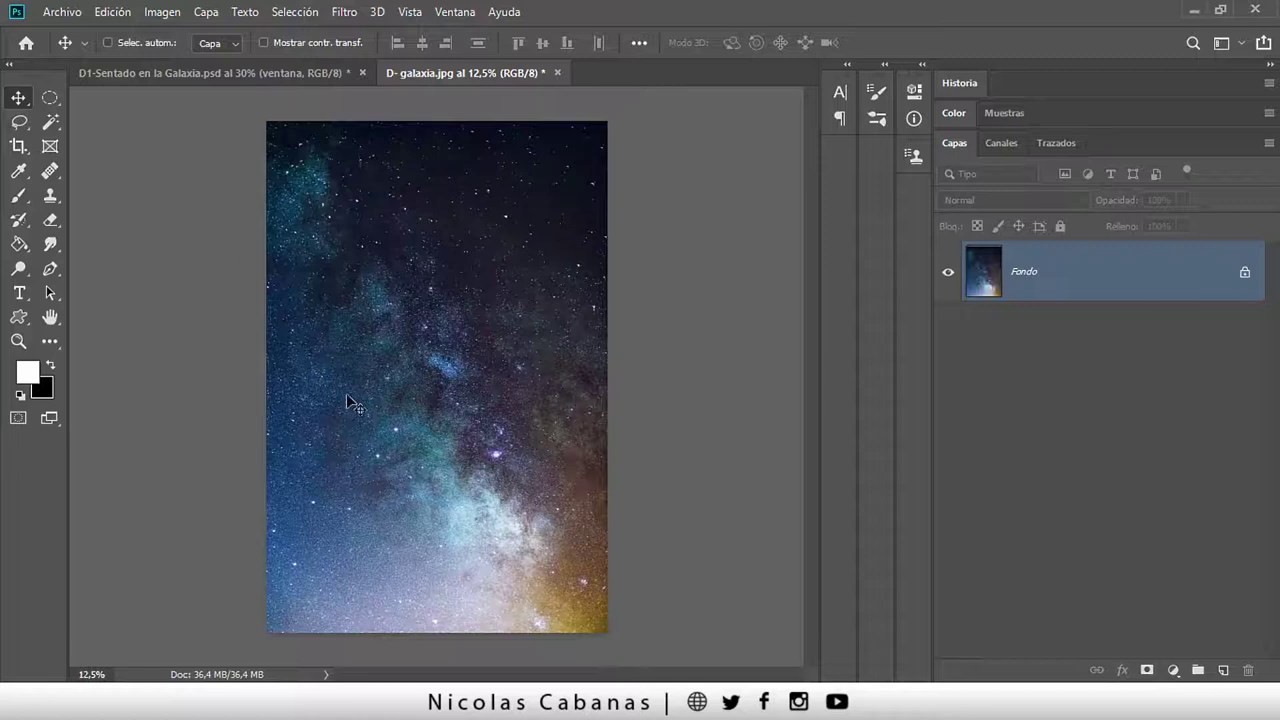
click(193, 70)
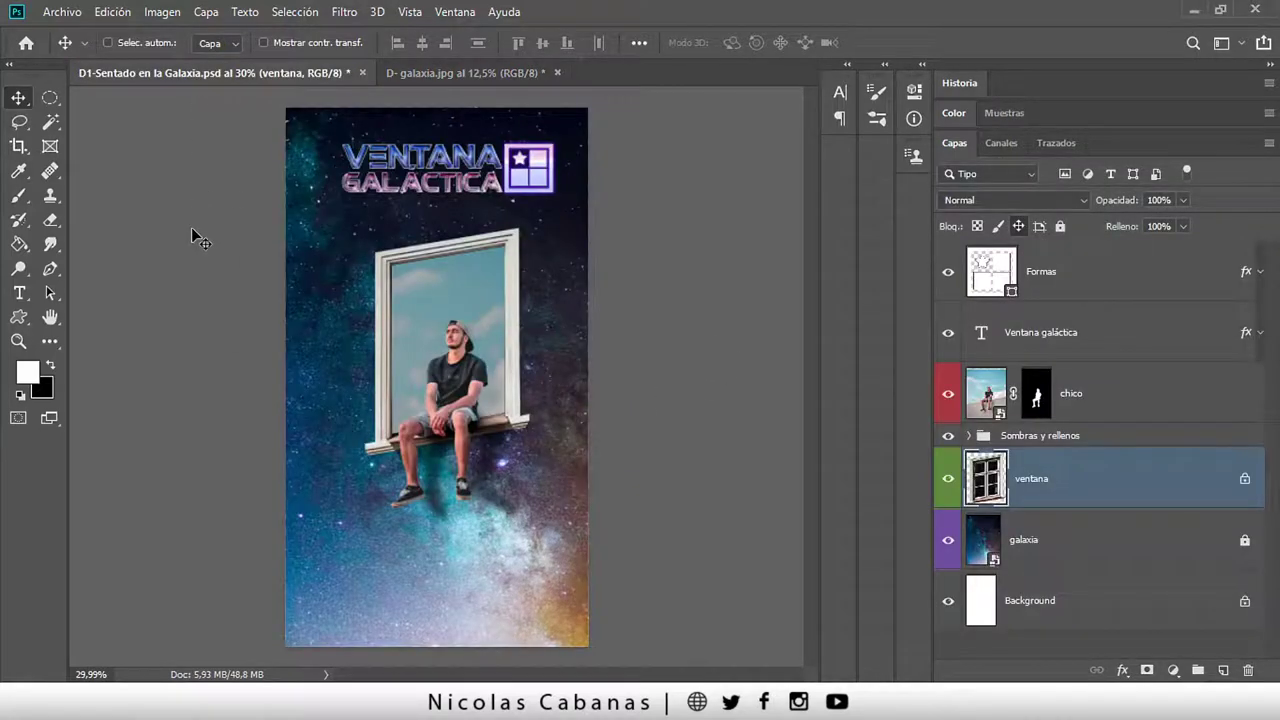
click(468, 80)
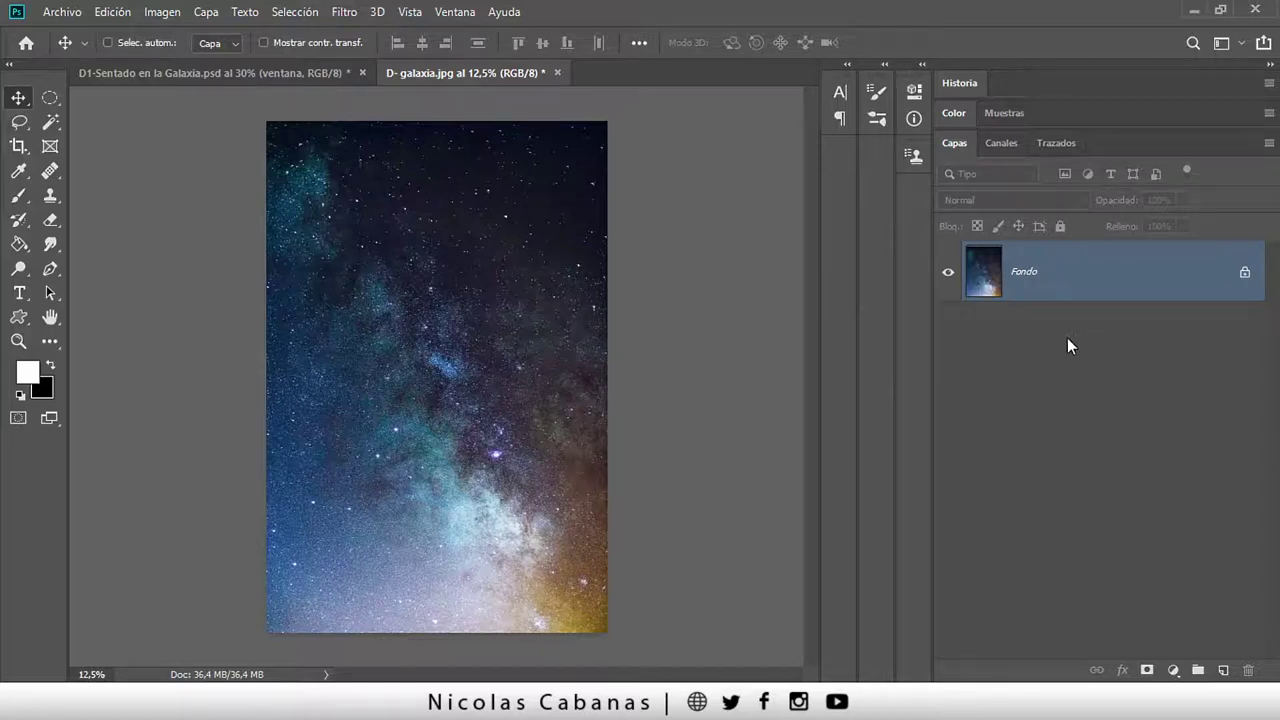
Drag the galaxy image from D- galaxia.jpg into the poster as a new layer and zoom out
mouse_move(437, 302)
mouse_down()
mouse_move(211, 86)
mouse_move(234, 104)
mouse_up()
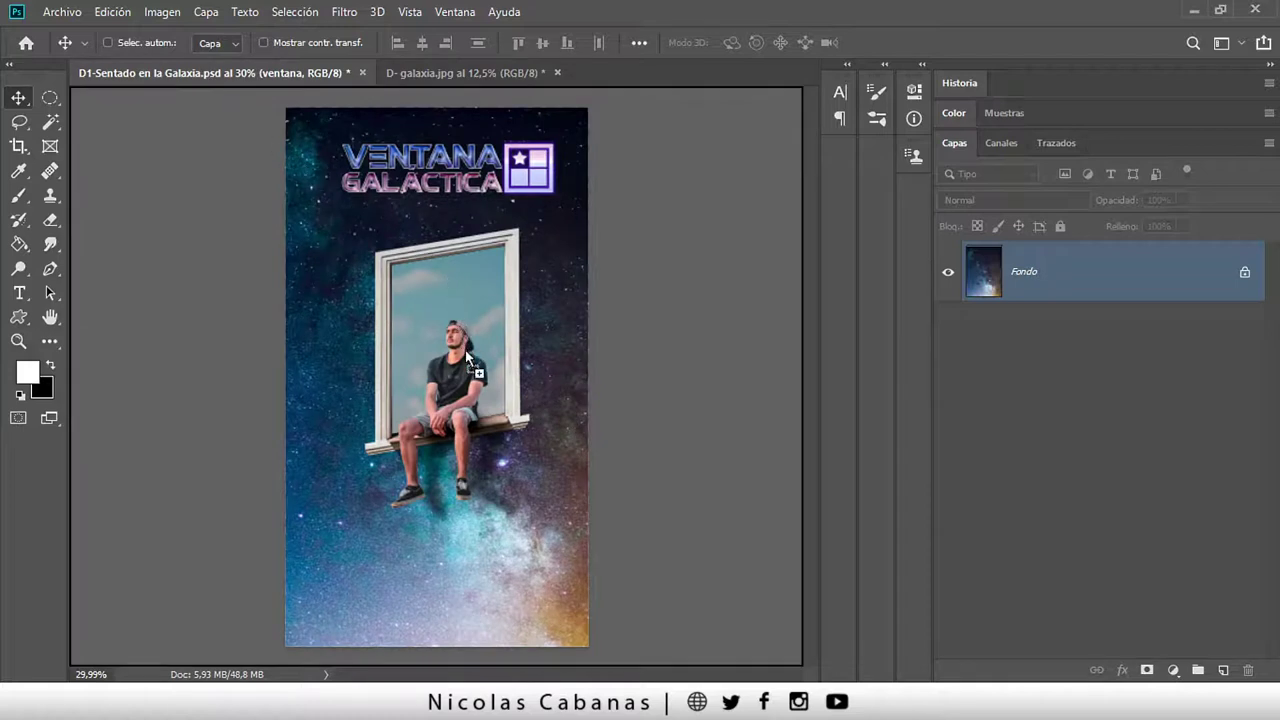
drag(378, 201, 465, 357)
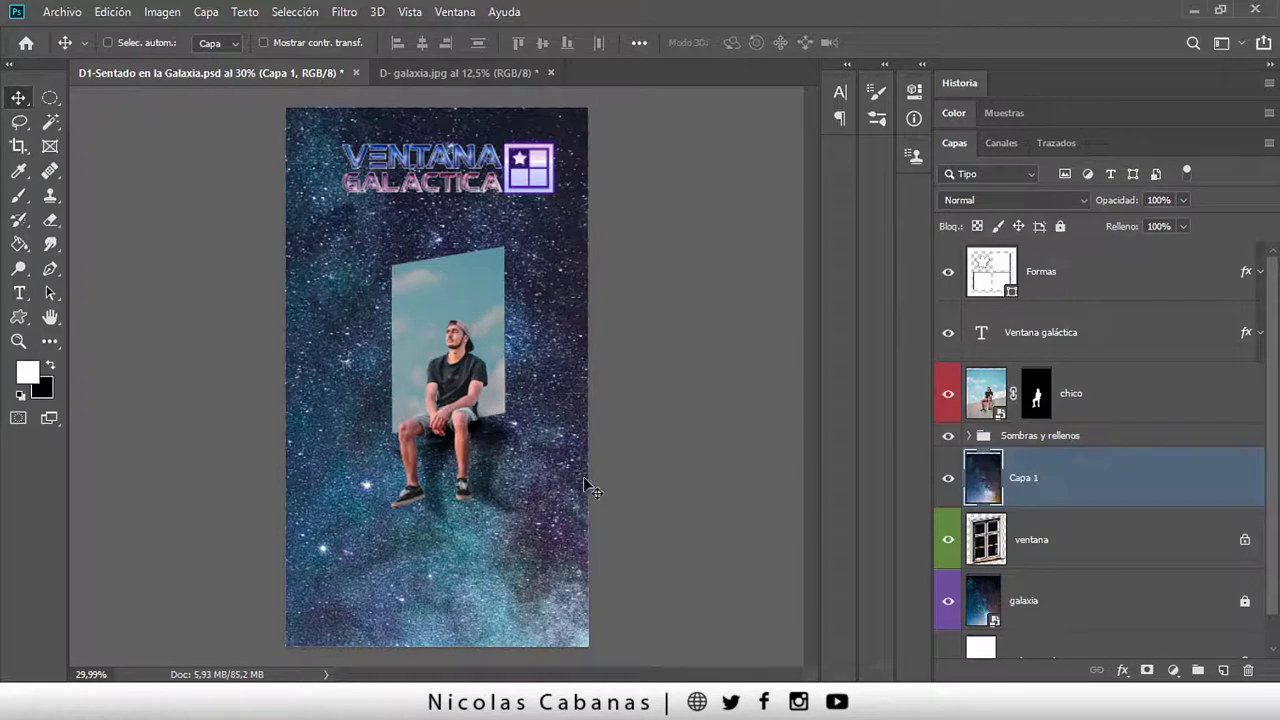
key(z)
mouse_move(571, 486)
mouse_down()
mouse_move(507, 483)
mouse_move(527, 490)
mouse_up()
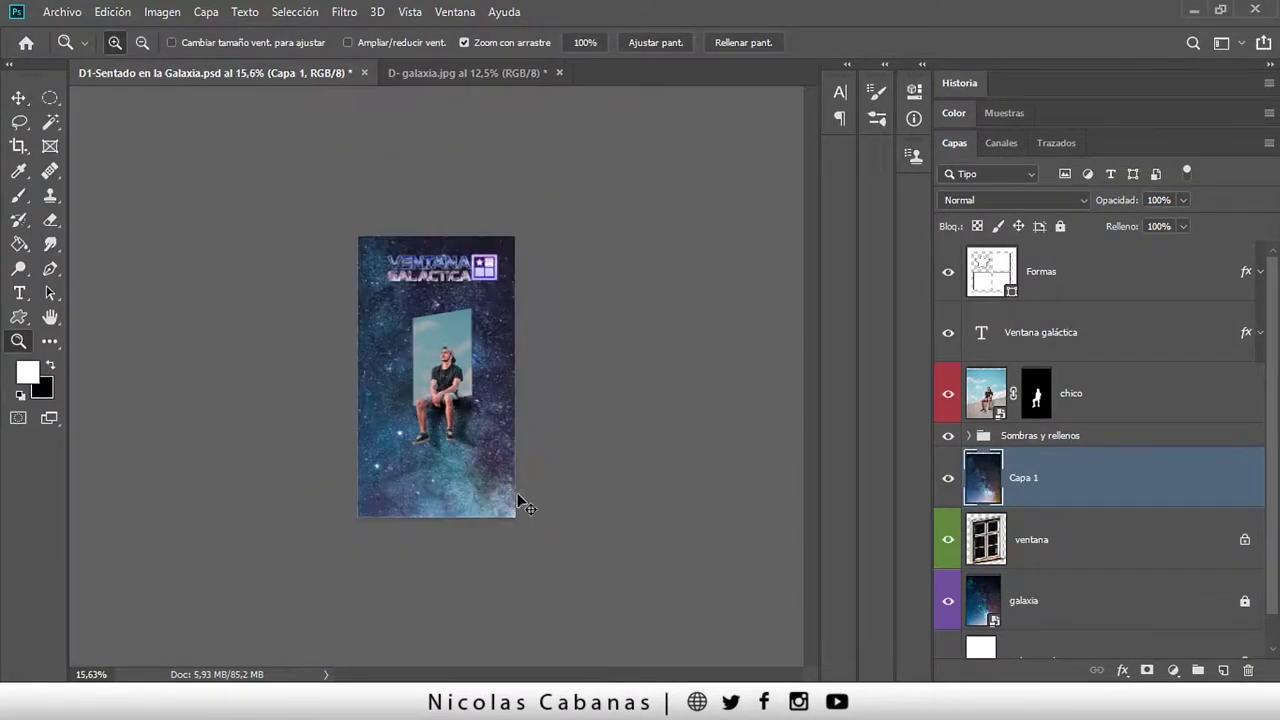
Free-transform the Capa 1 galaxy layer, commit it, and return to the D- galaxia.jpg tab
key(ctrl+t)
scroll(541, 416, down, 1)
scroll(531, 414, down, 1)
scroll(524, 419, up, 1)
scroll(524, 419, down, 1)
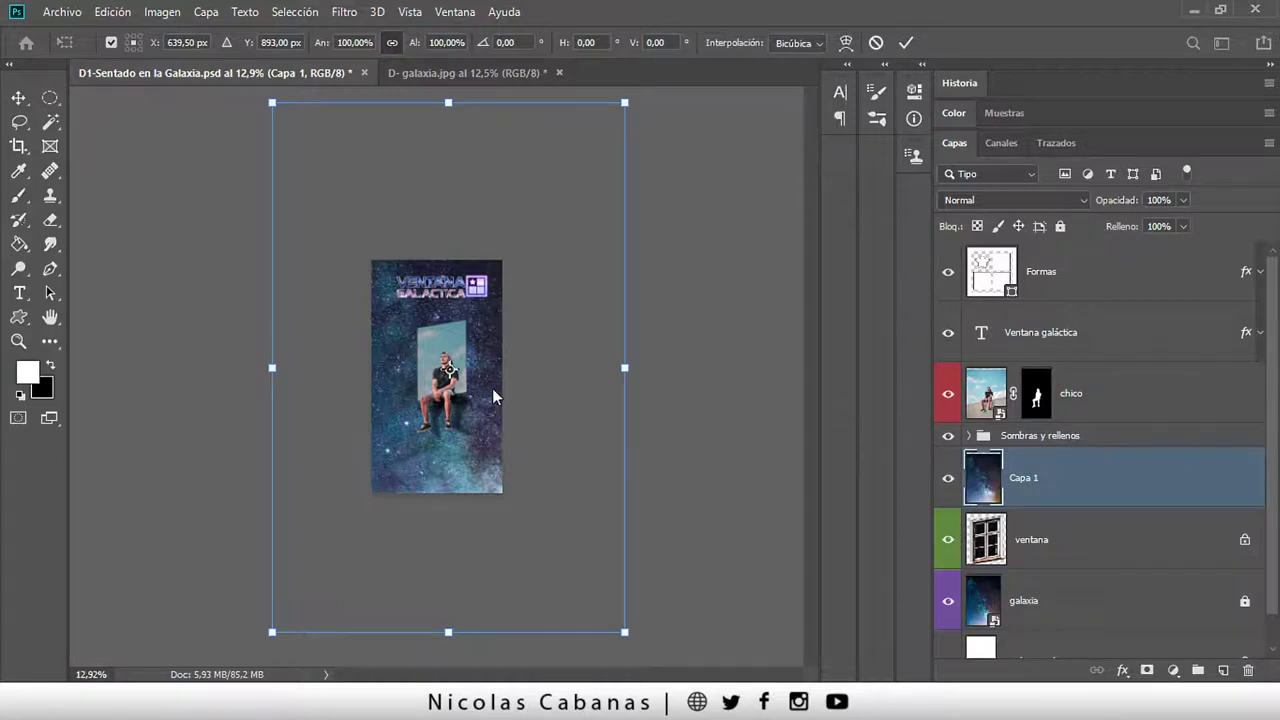
key(Return)
key(z)
click(465, 78)
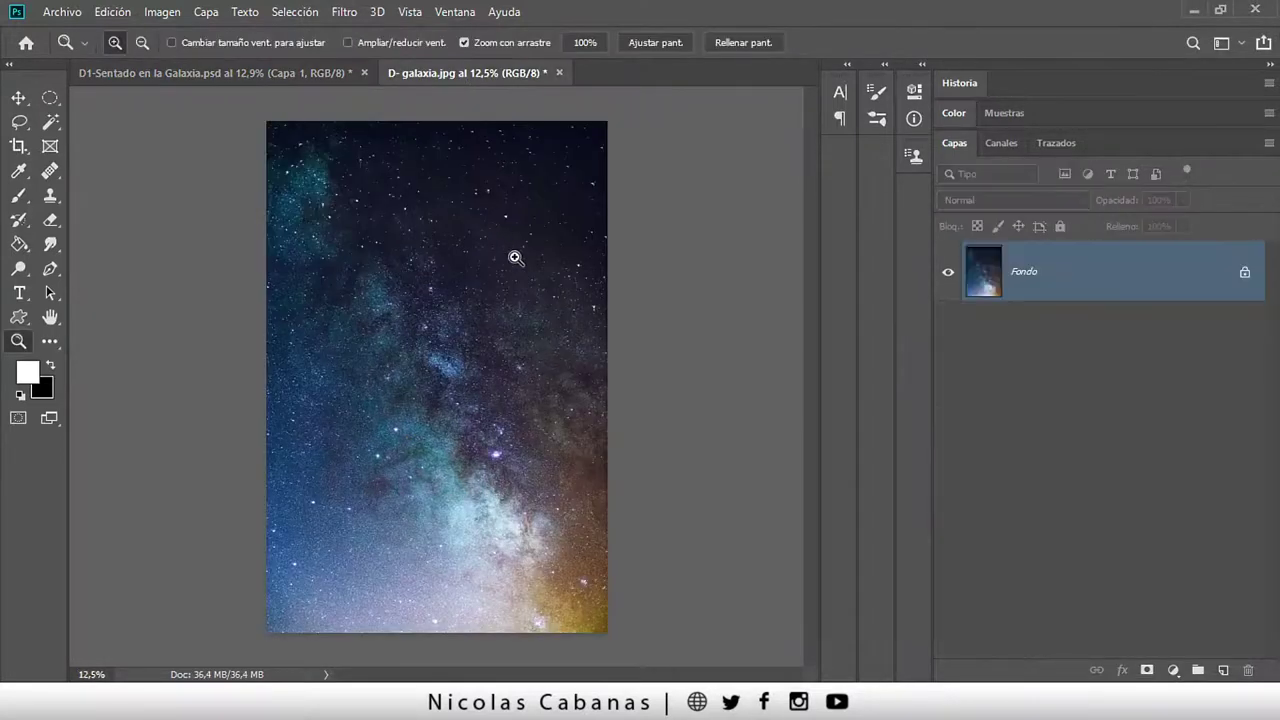
Pick the Move tool while switching between the poster and D- galaxia.jpg tabs
click(279, 78)
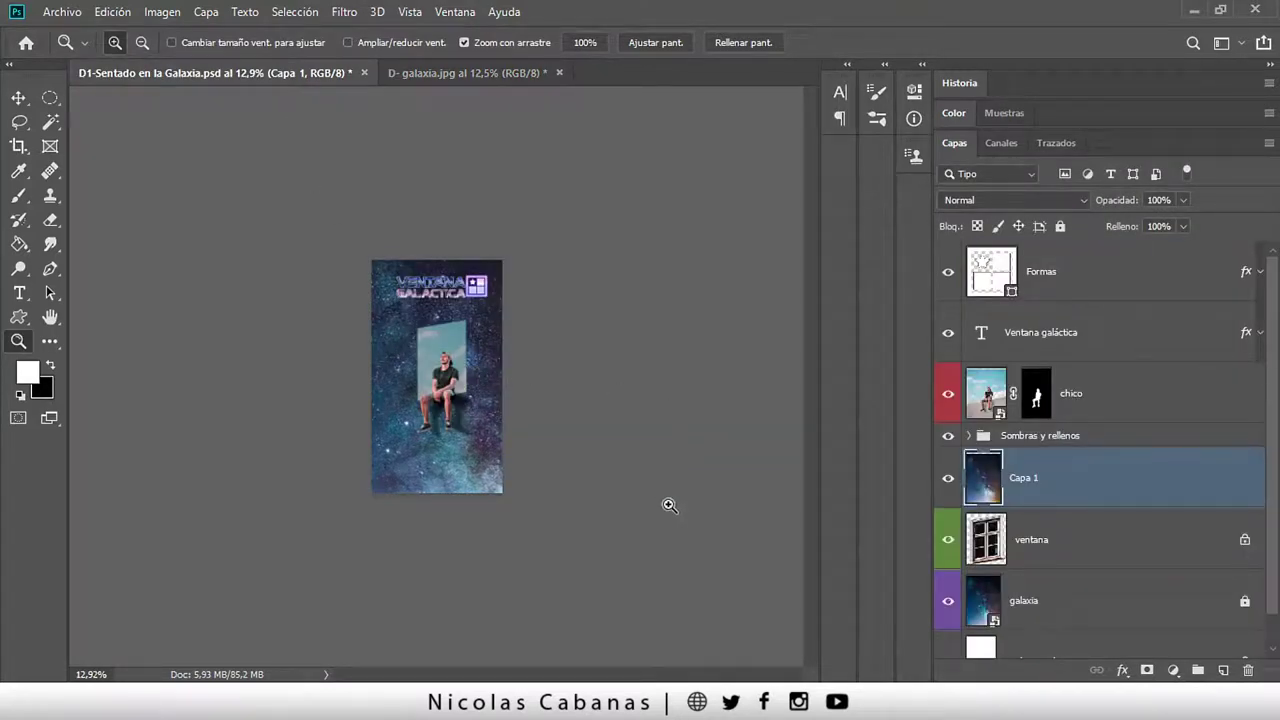
click(18, 97)
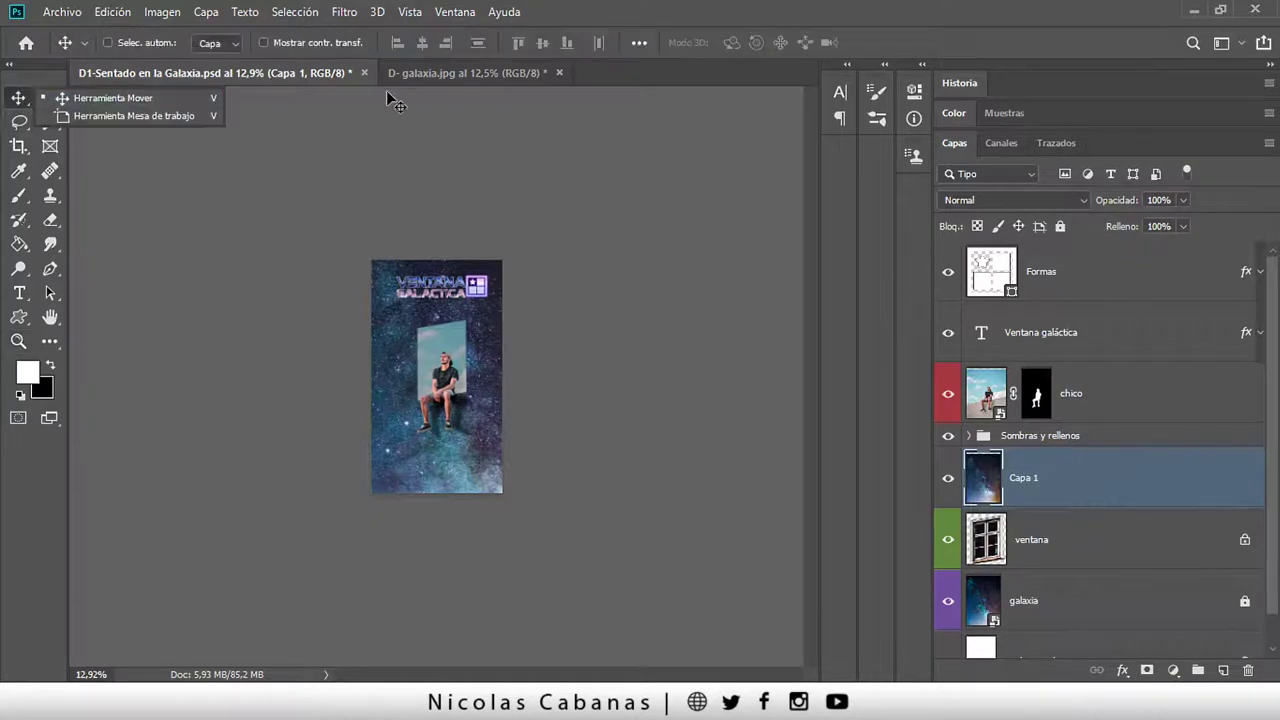
click(428, 72)
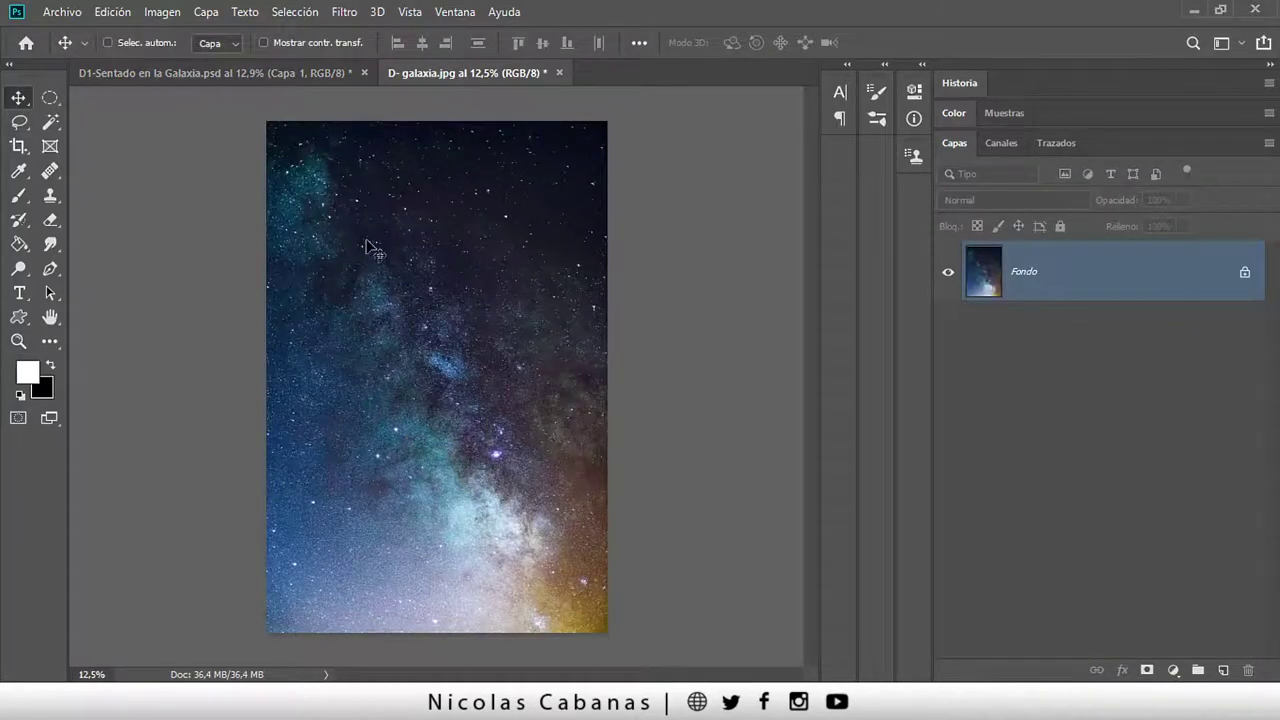
click(224, 77)
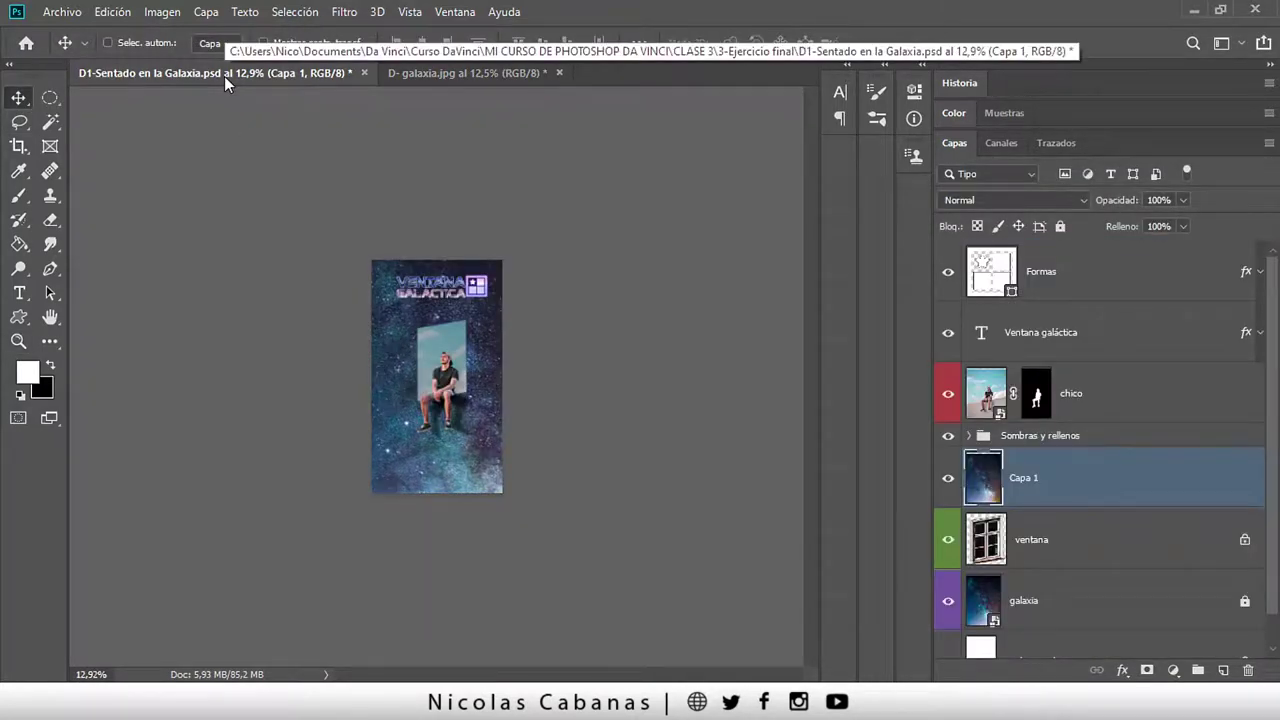
click(398, 75)
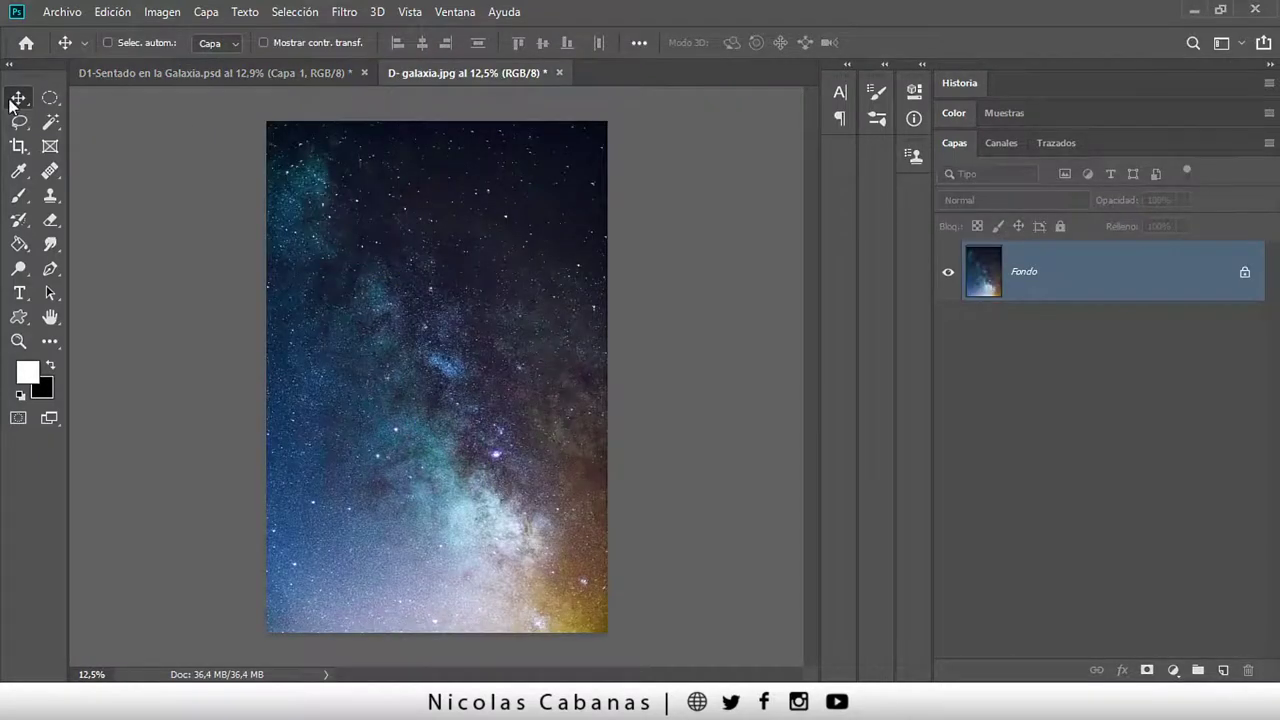
Select all of D- galaxia.jpg, copy it, and paste it into the poster as Capa 2
click(294, 12)
click(318, 31)
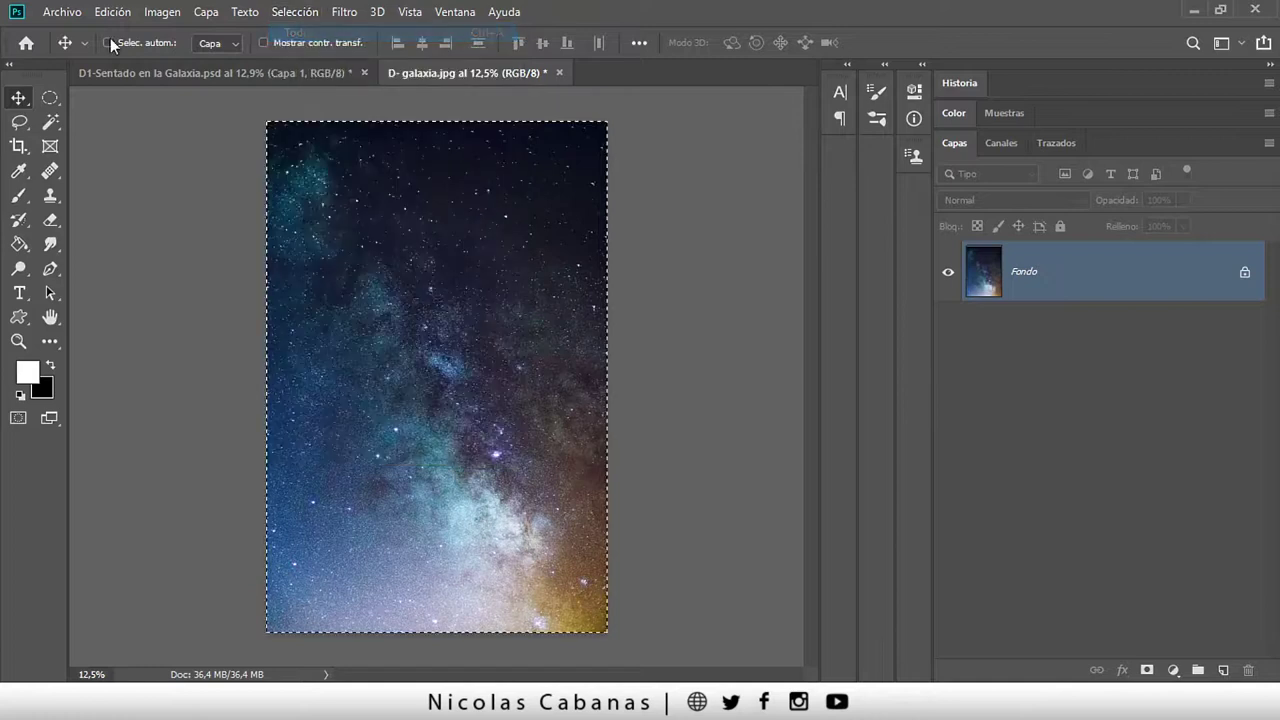
click(113, 12)
click(172, 137)
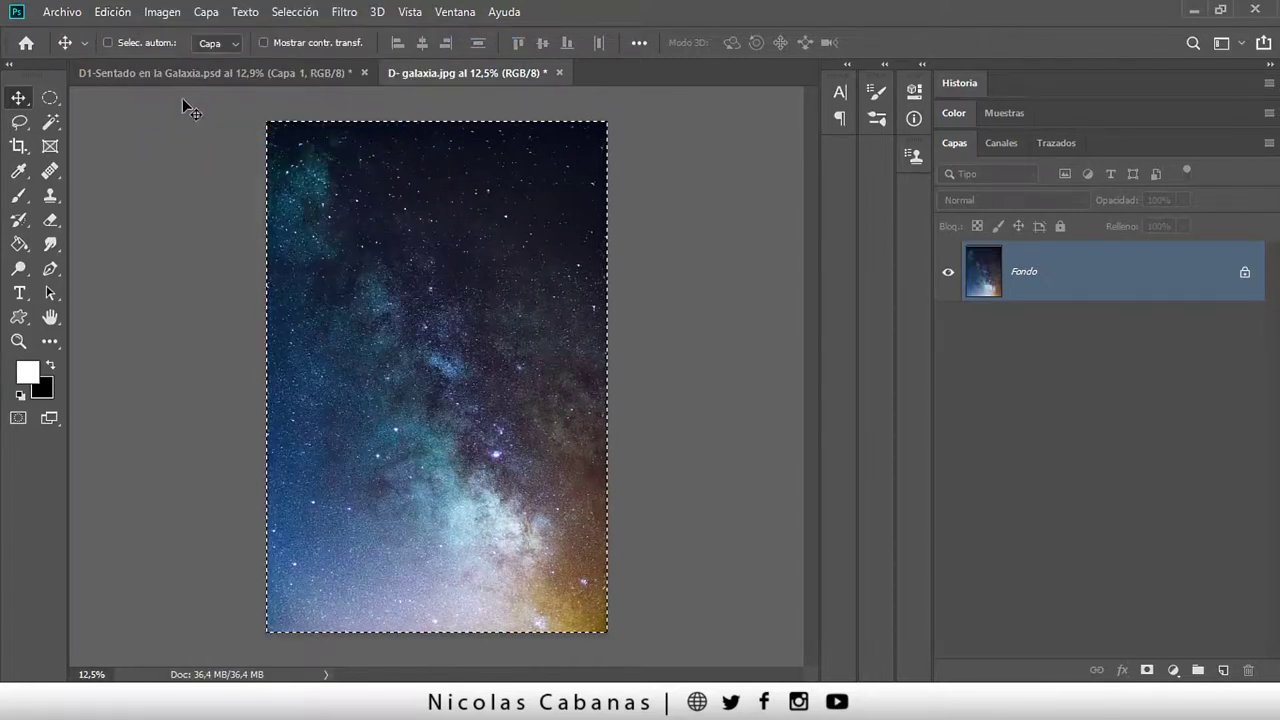
click(192, 75)
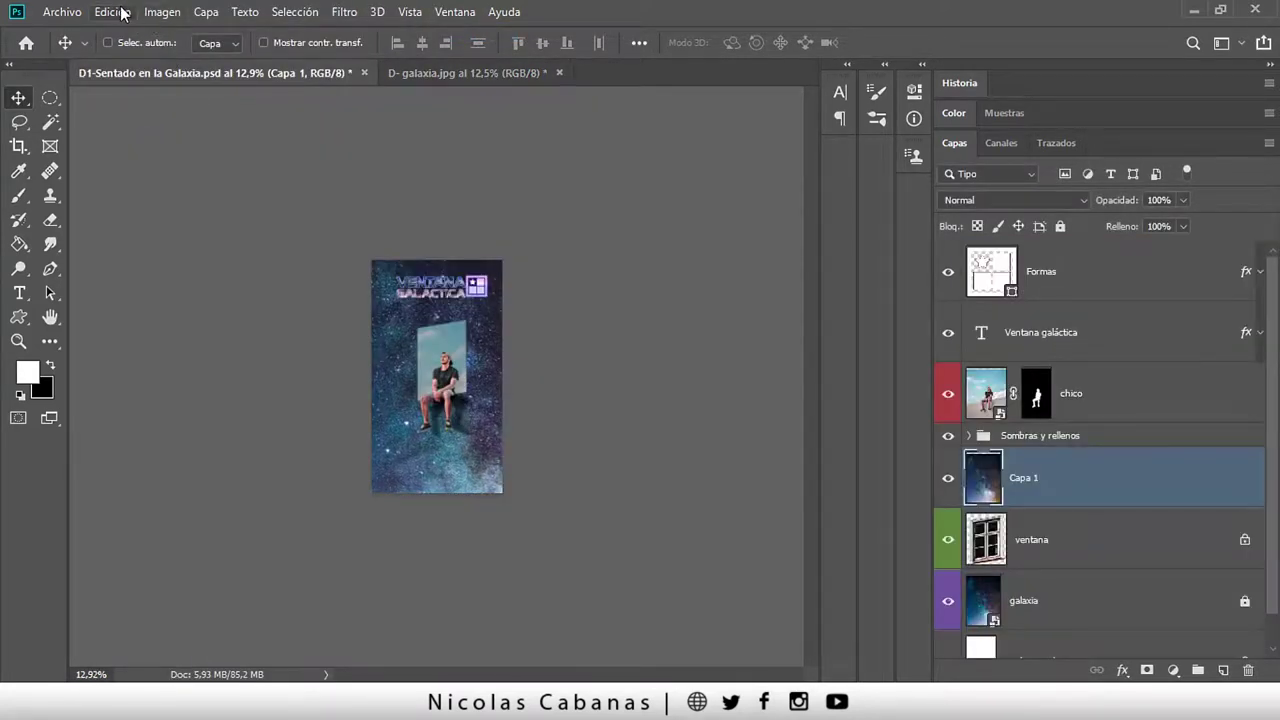
click(113, 12)
click(172, 173)
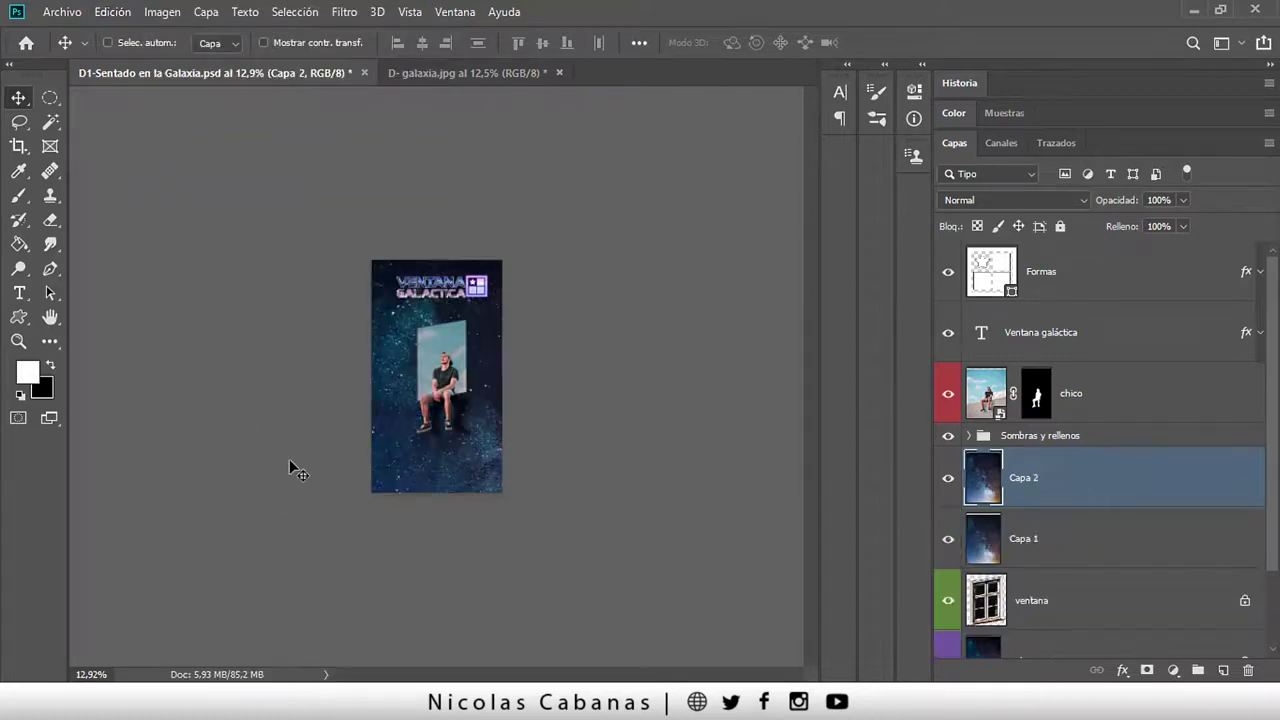
Toggle the selection between the Capa 1 and Capa 2 galaxy layers in the Layers panel
click(1040, 531)
click(1044, 497)
click(1048, 530)
click(1055, 486)
click(1056, 534)
click(1054, 492)
click(1051, 533)
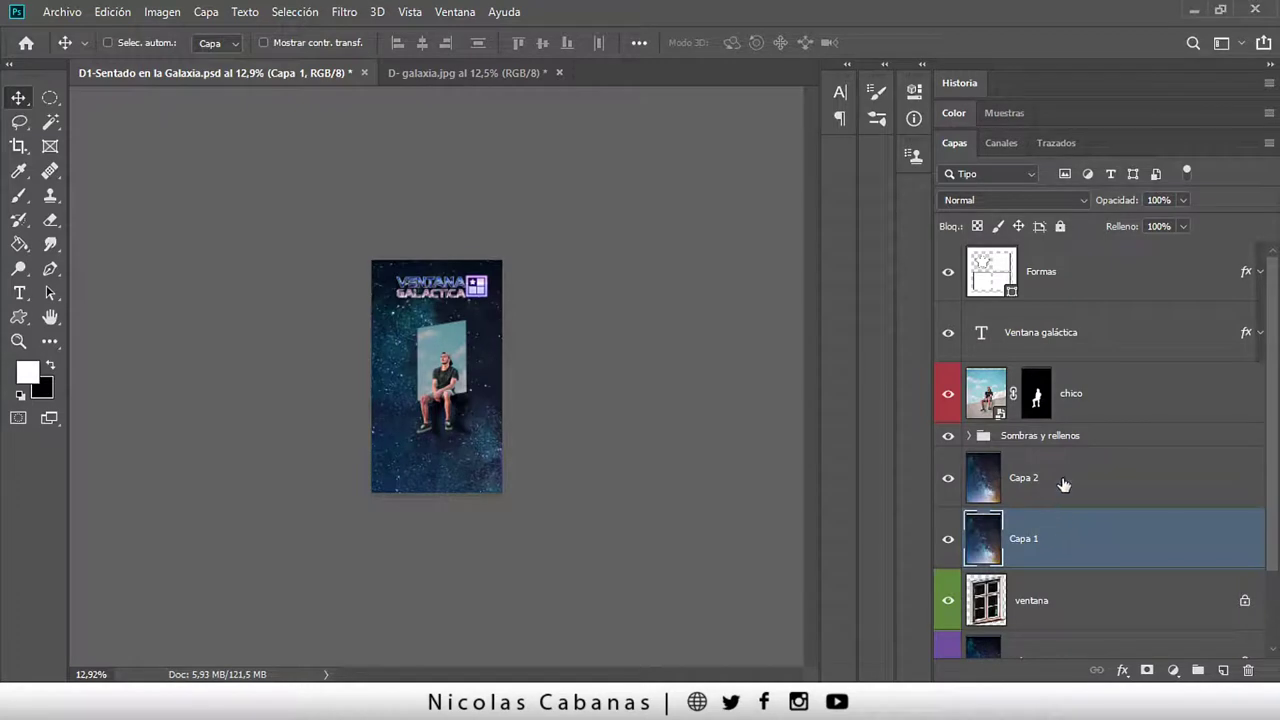
click(1063, 484)
click(1070, 551)
scroll(1078, 578, down, 2)
scroll(1078, 578, down, 1)
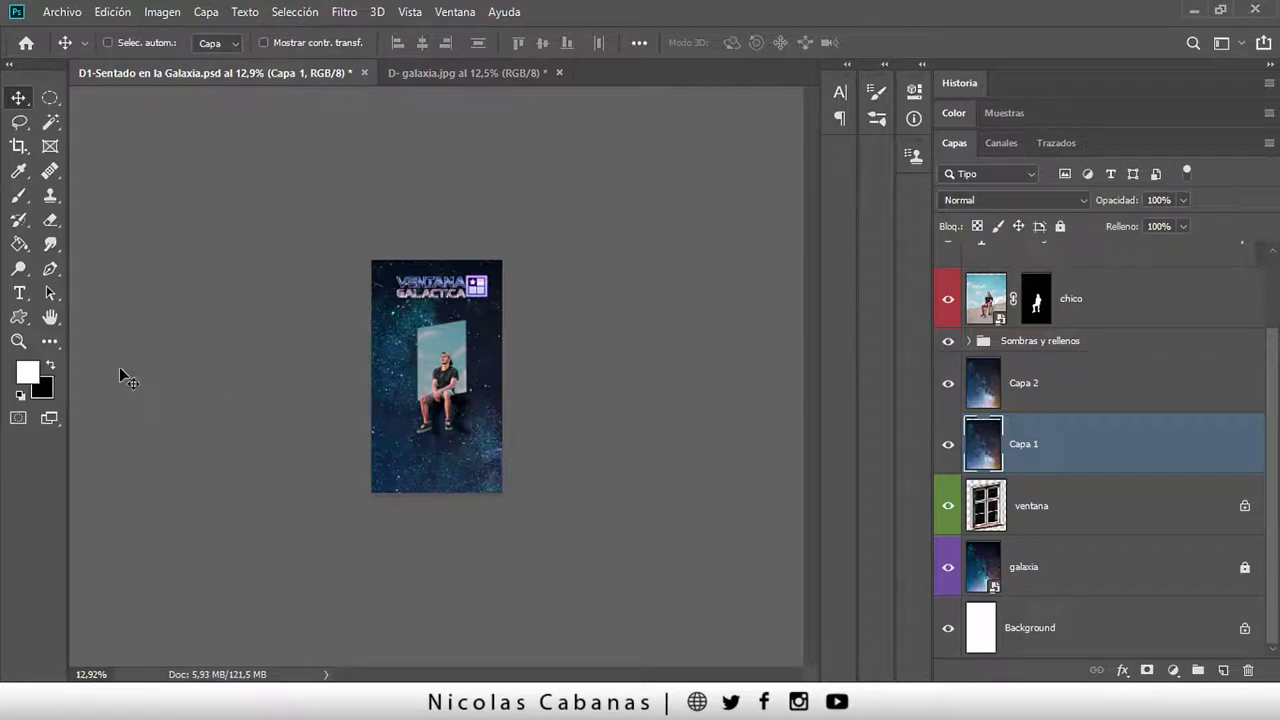
Zoom in, select Capa 1 and Capa 2 together, delete both, then zoom back out
click(22, 343)
click(372, 353)
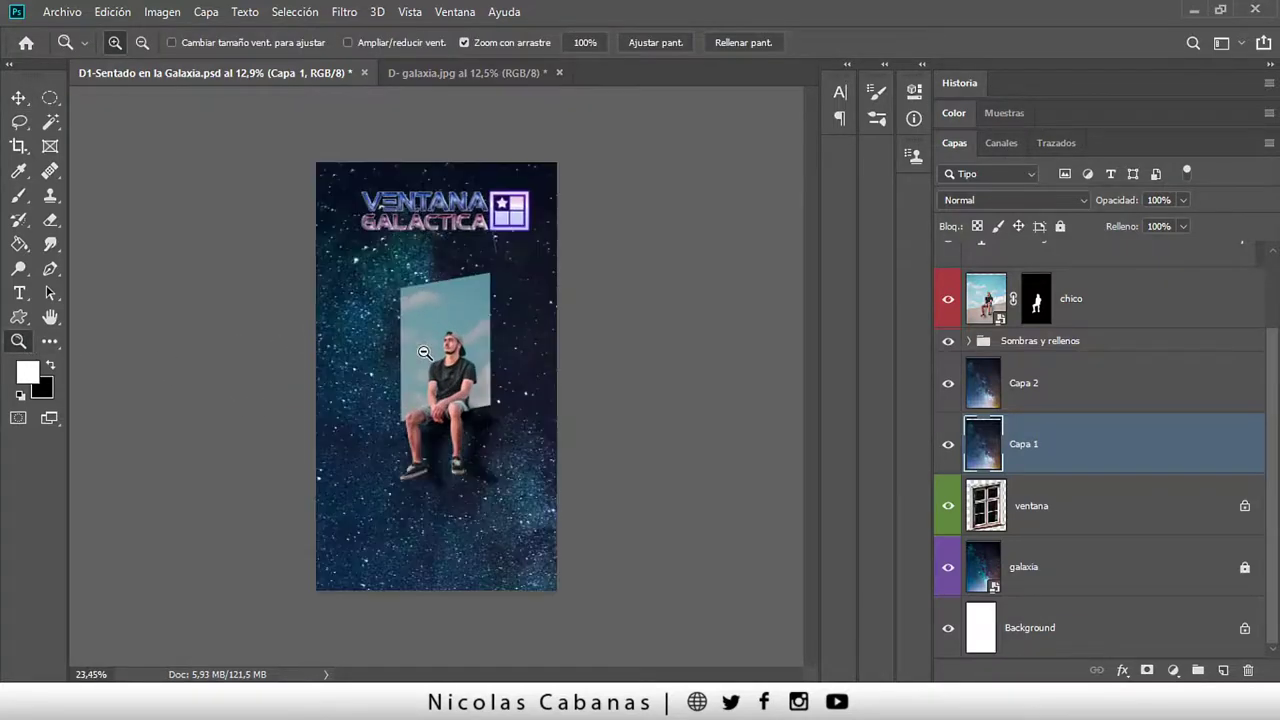
click(387, 372)
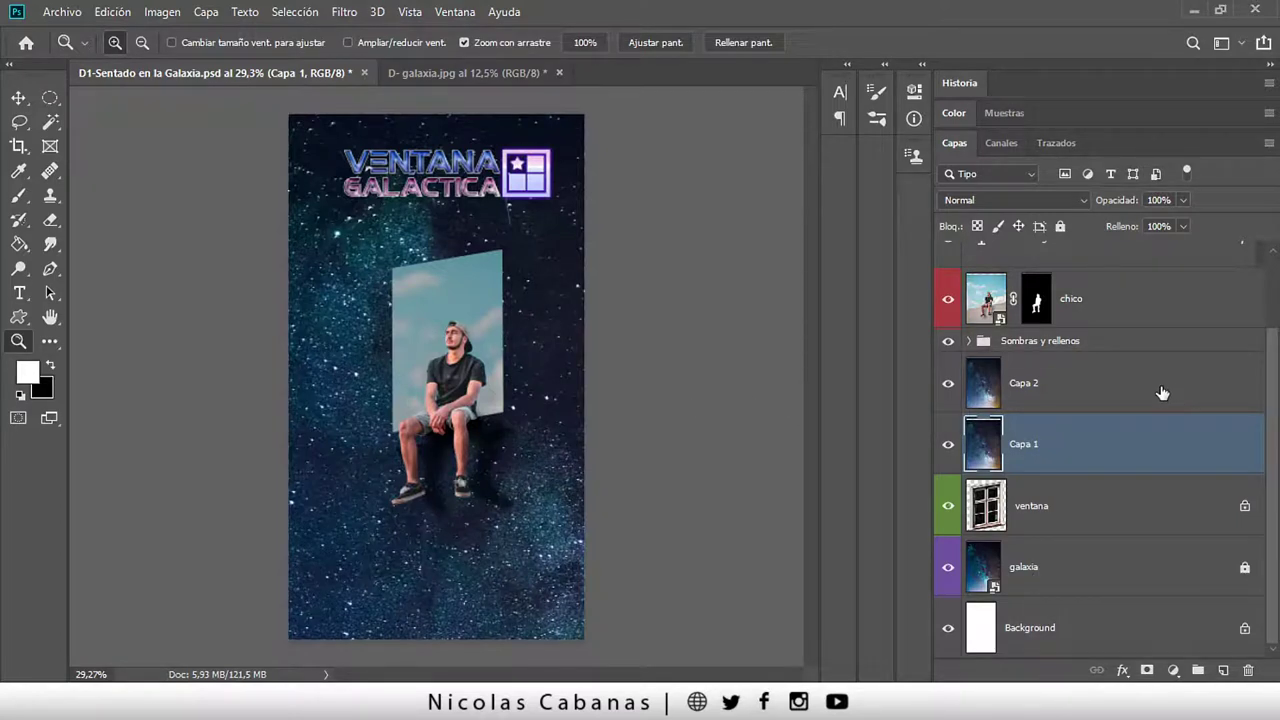
shift+click(1089, 396)
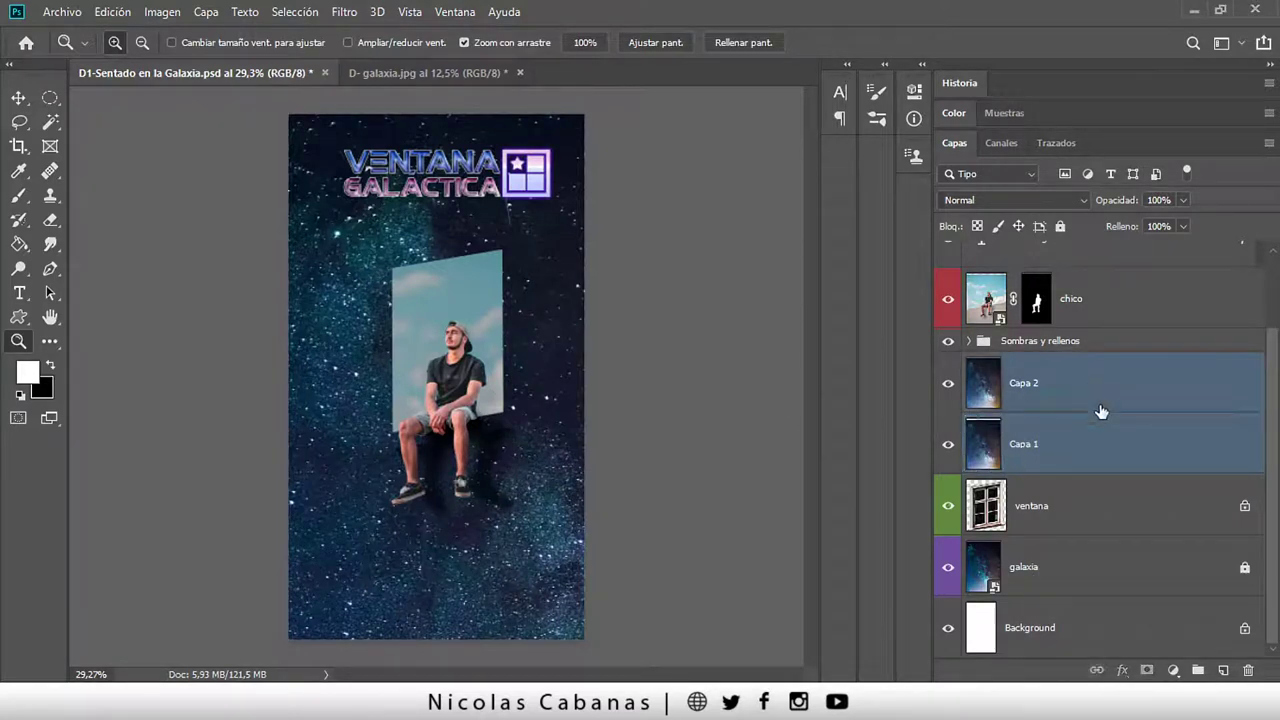
click(1248, 670)
mouse_move(560, 336)
mouse_down()
mouse_move(523, 331)
mouse_move(534, 331)
mouse_up()
Return to the D1-Sentado poster document, select the Move tool, and zoom to about 39%
click(448, 74)
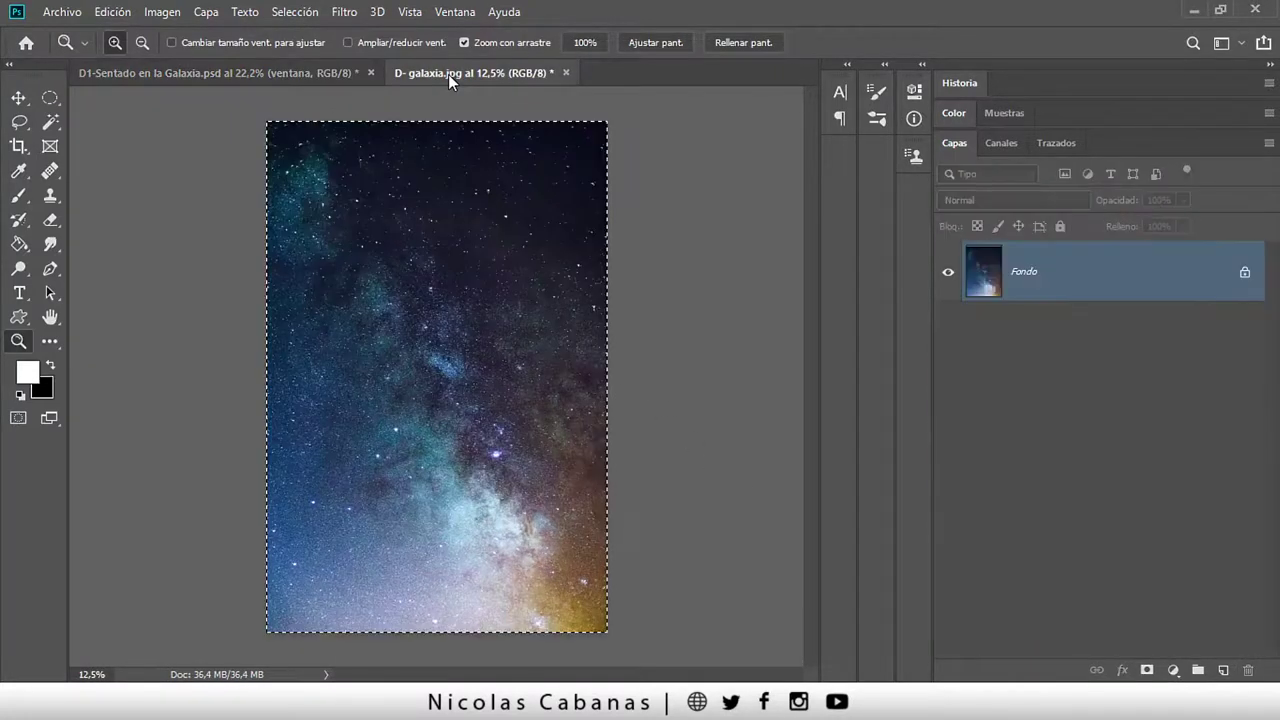
click(161, 68)
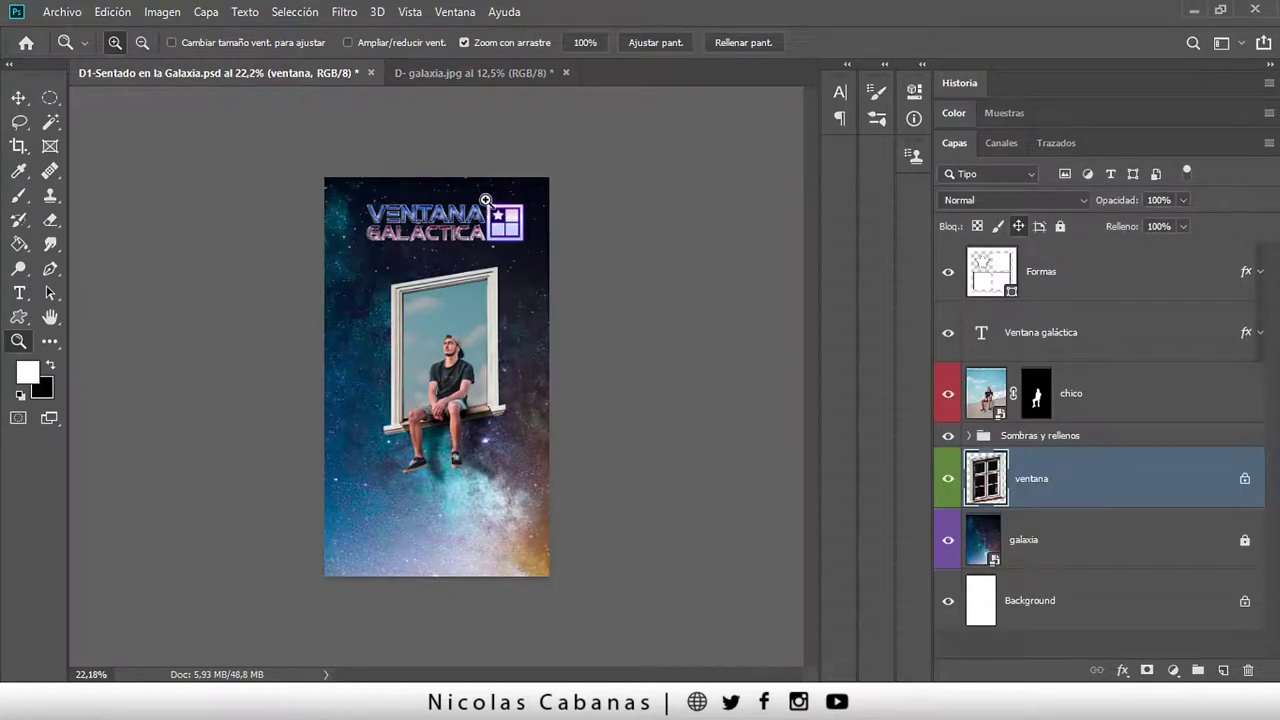
click(15, 99)
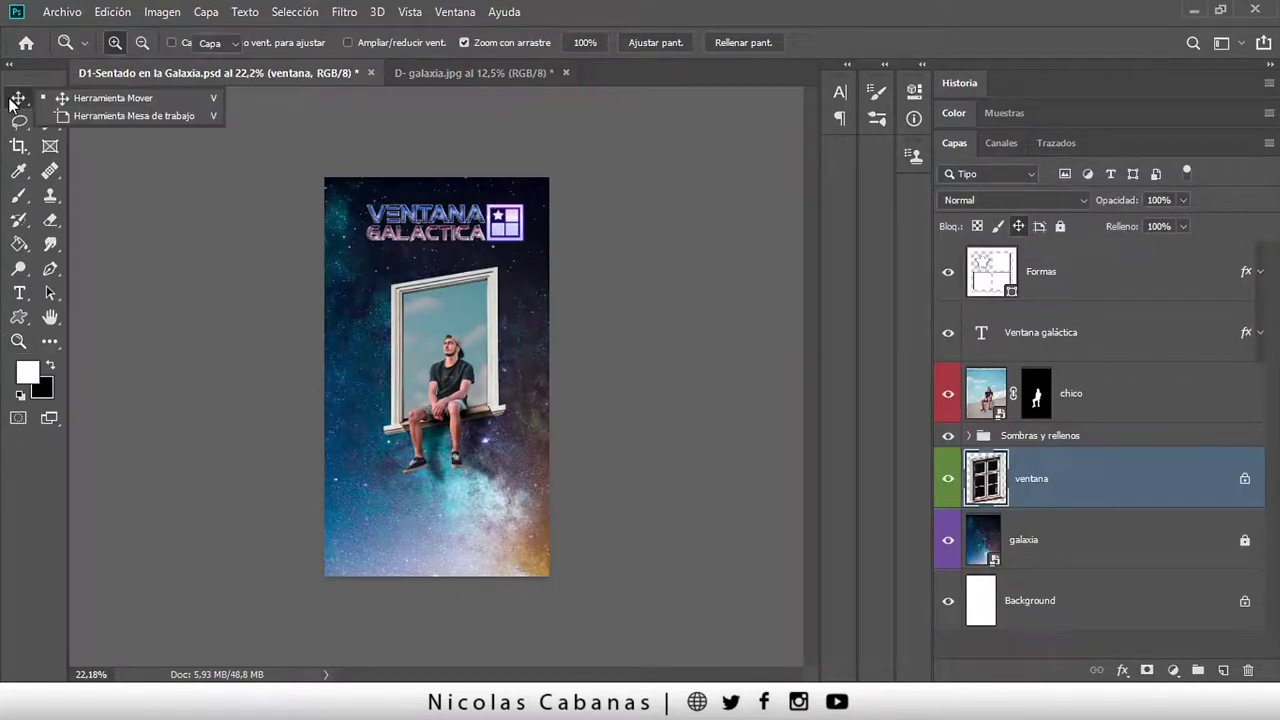
click(100, 98)
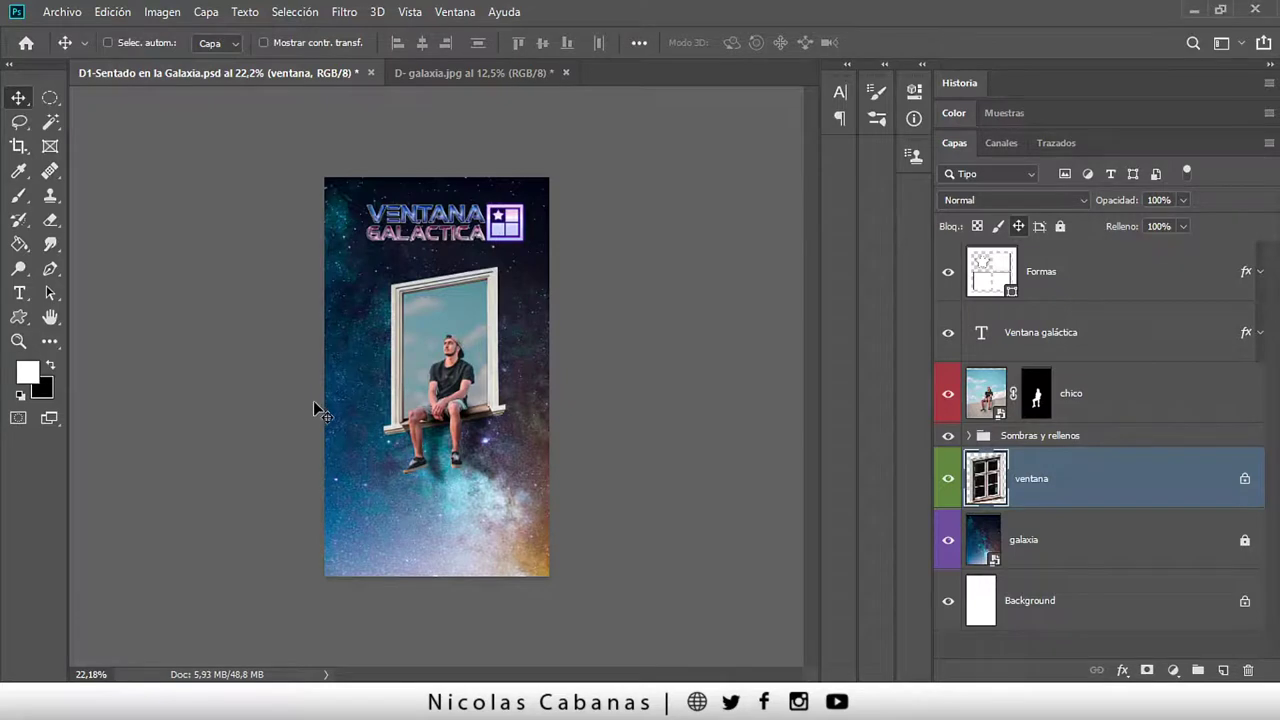
scroll(385, 410, up, 3)
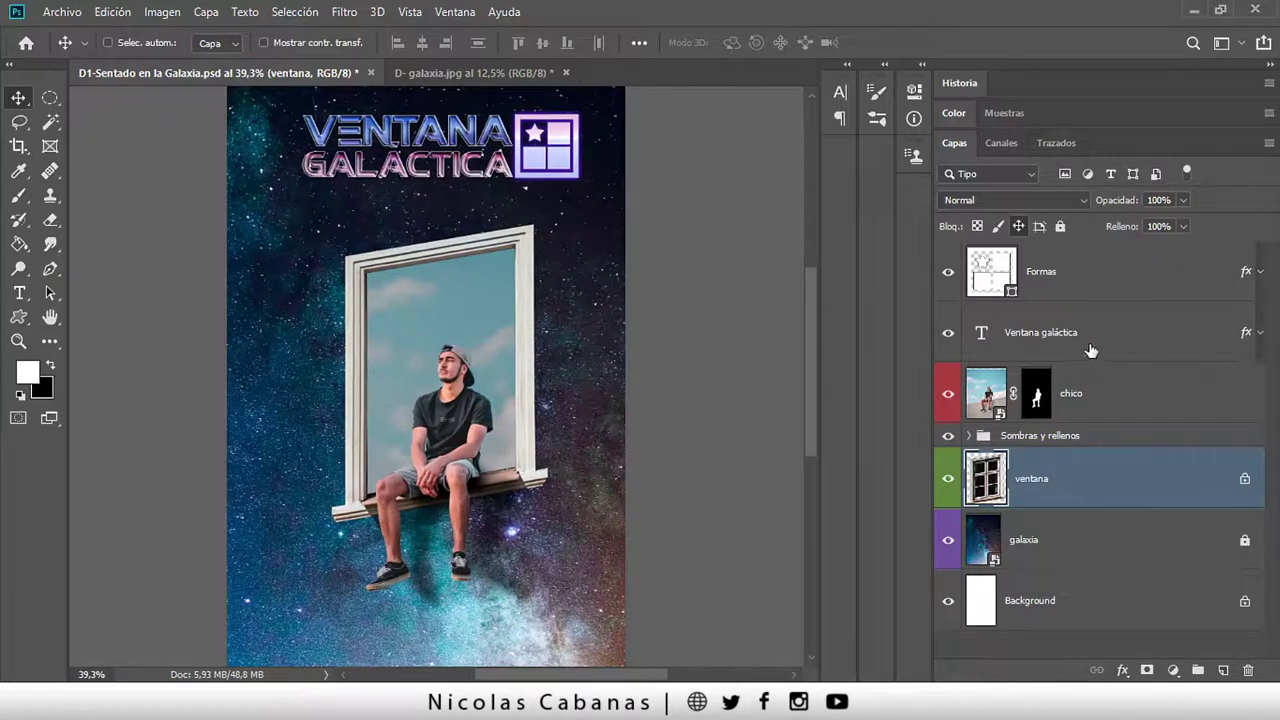
click(999, 340)
scroll(651, 177, up, 1)
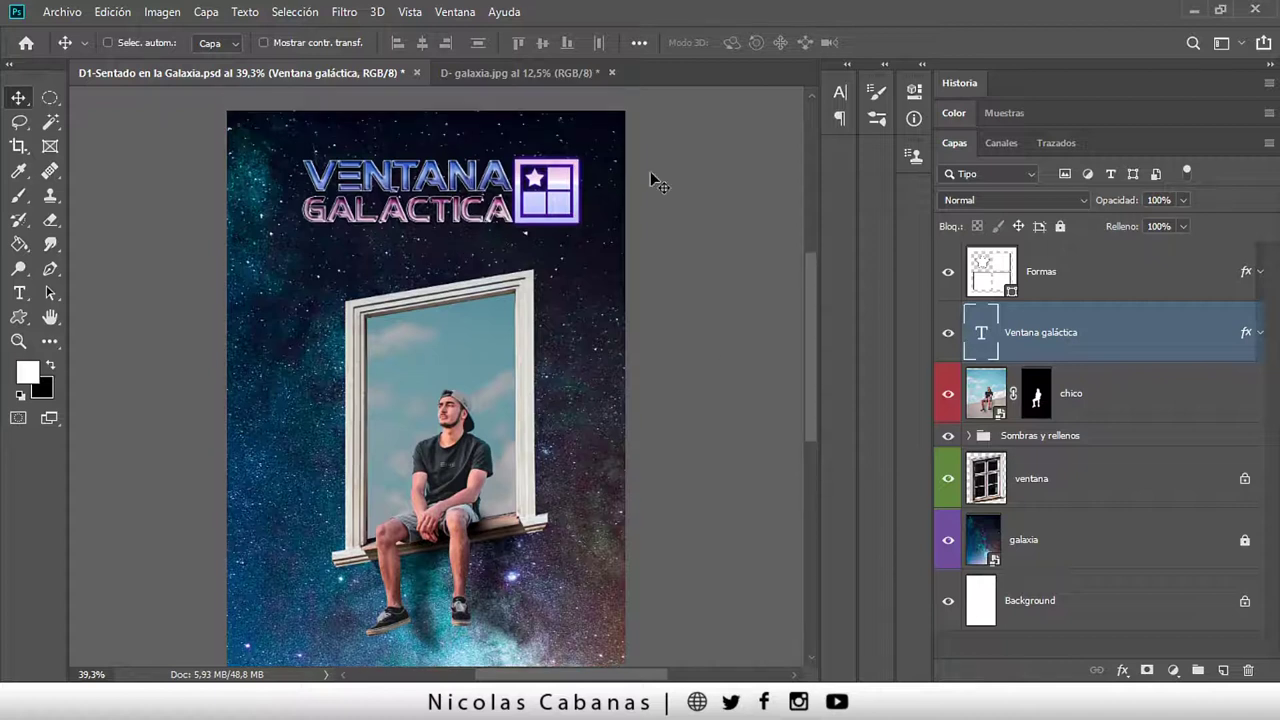
scroll(520, 185, up, 1)
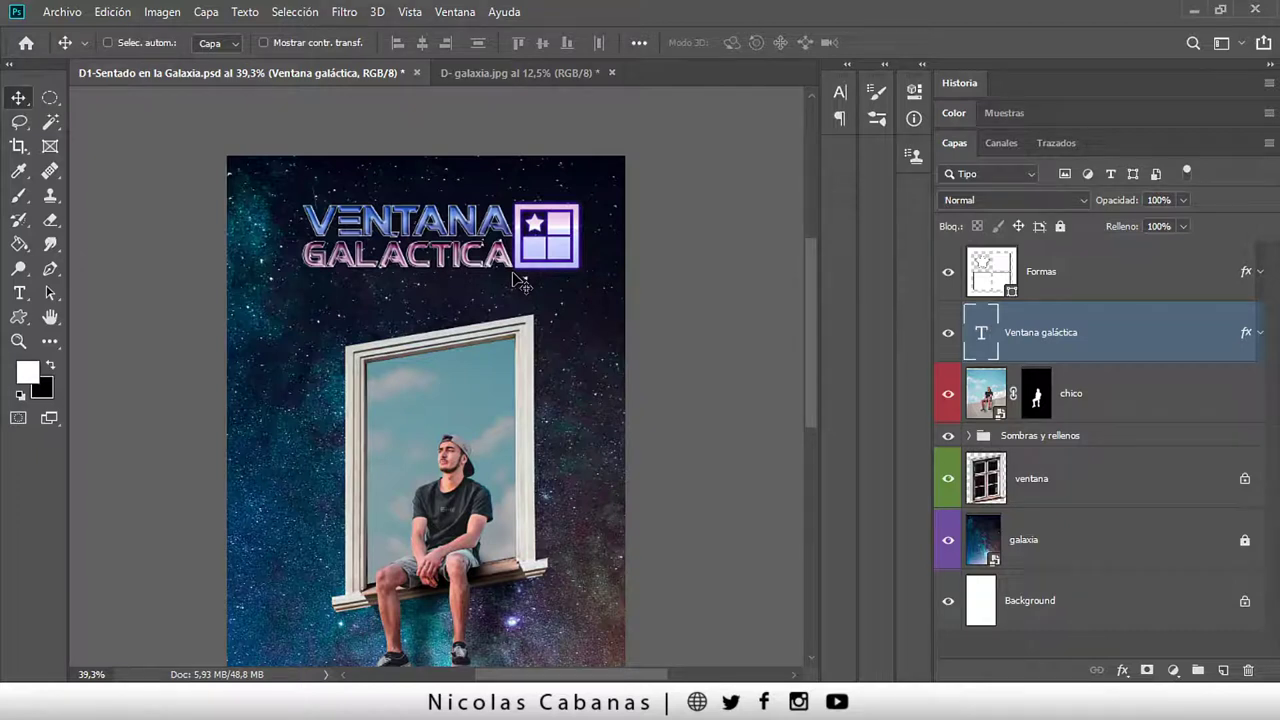
click(1088, 287)
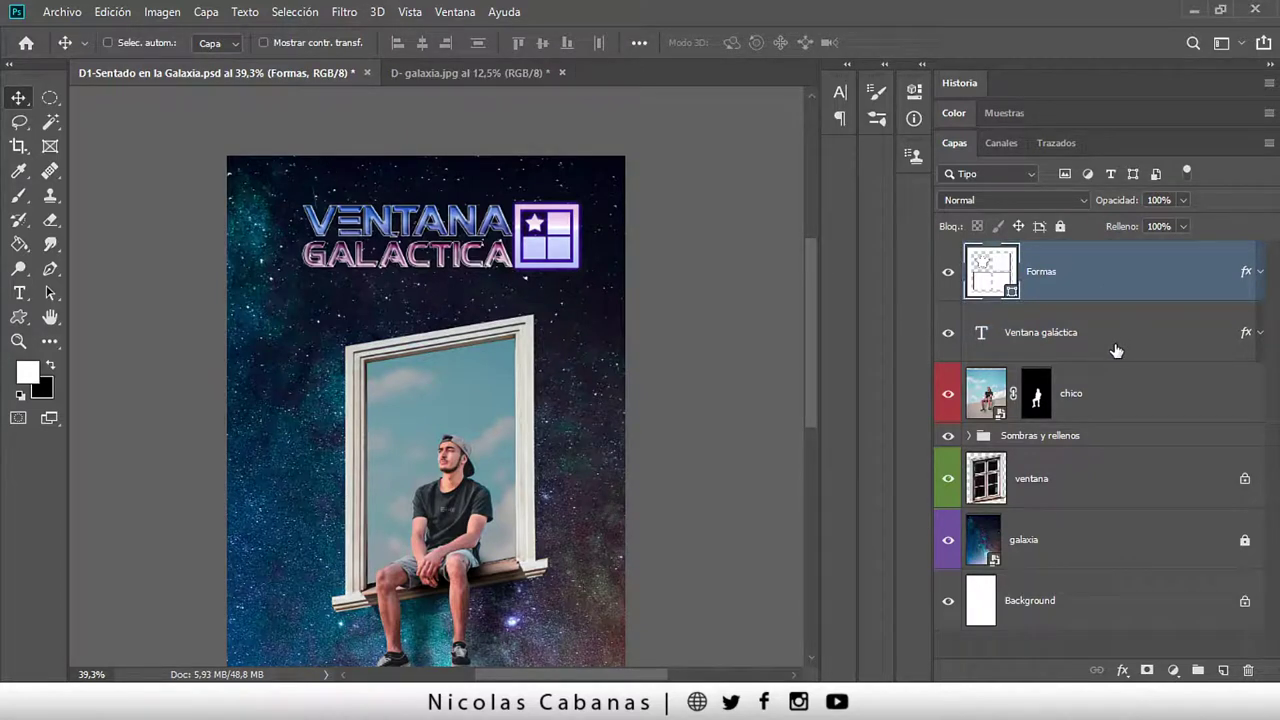
click(1118, 400)
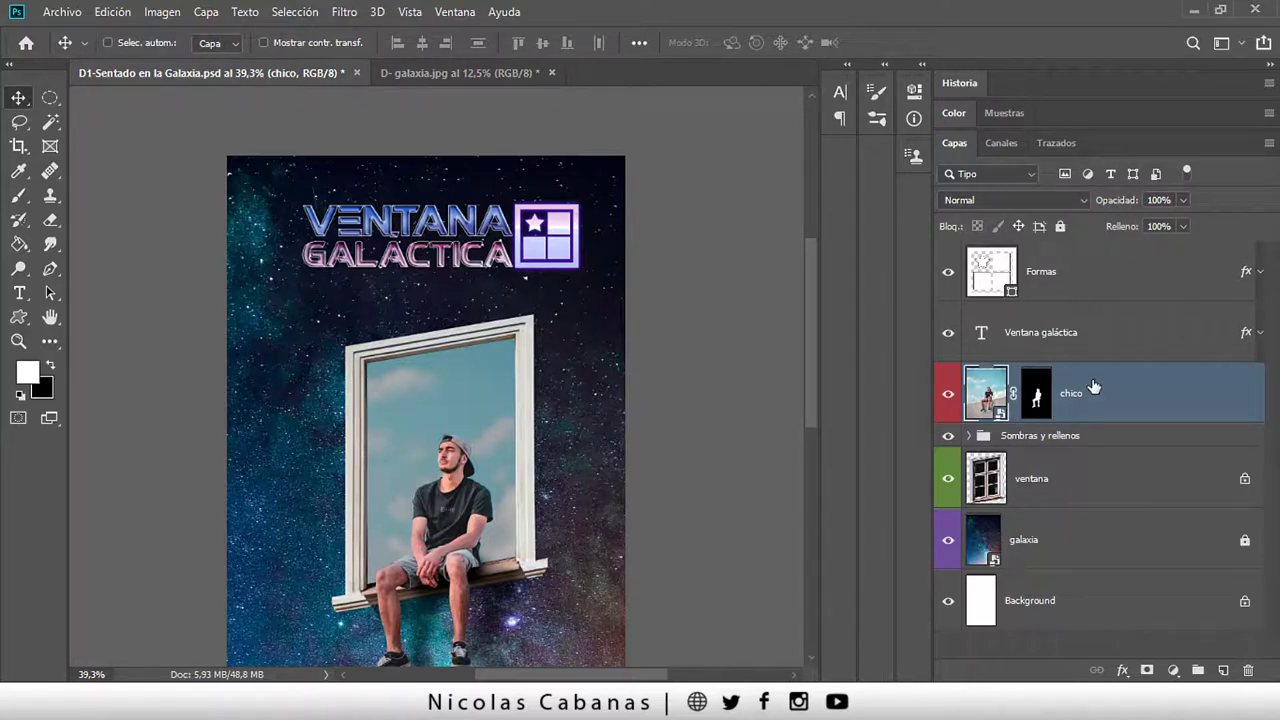
drag(490, 505, 359, 434)
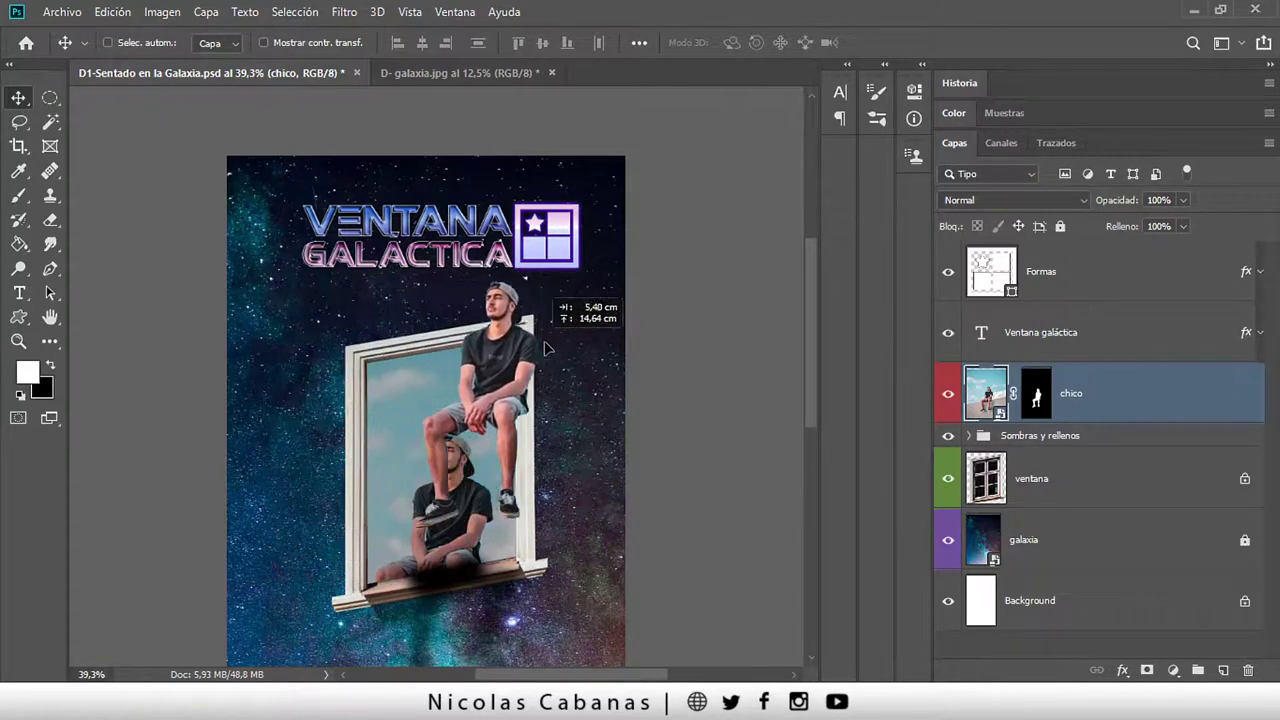
drag(359, 434, 641, 431)
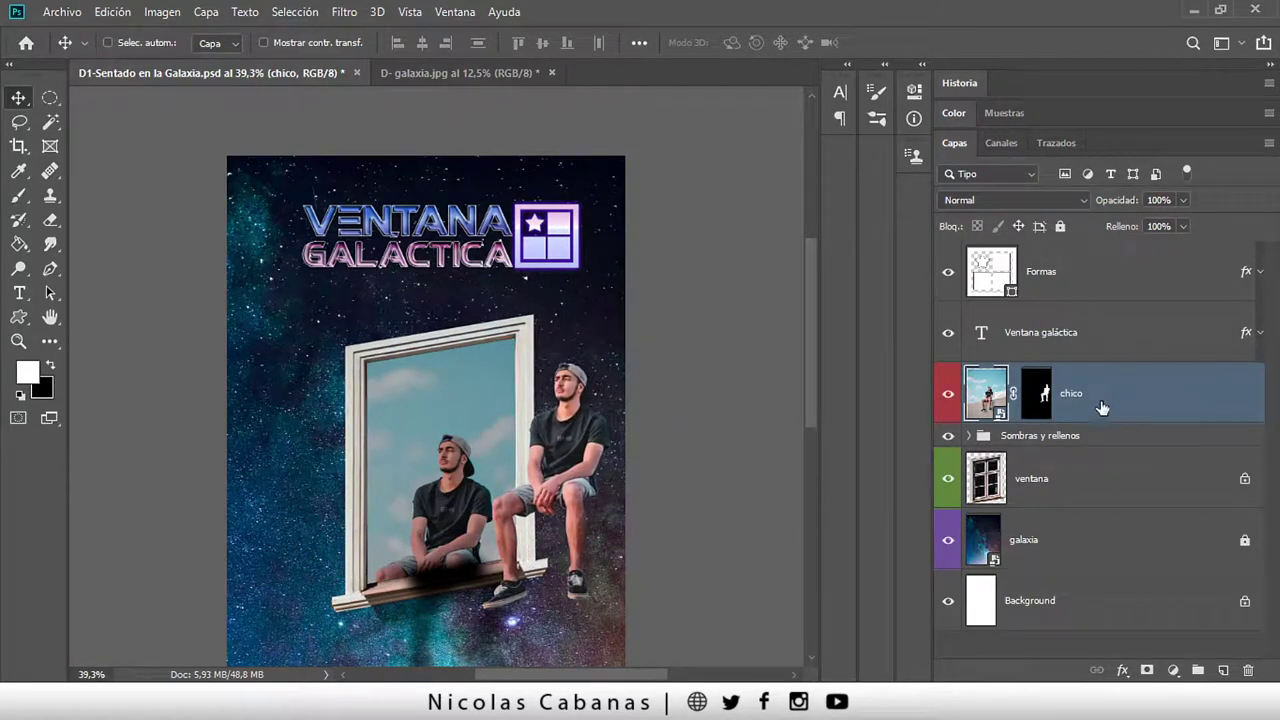
drag(575, 480, 532, 478)
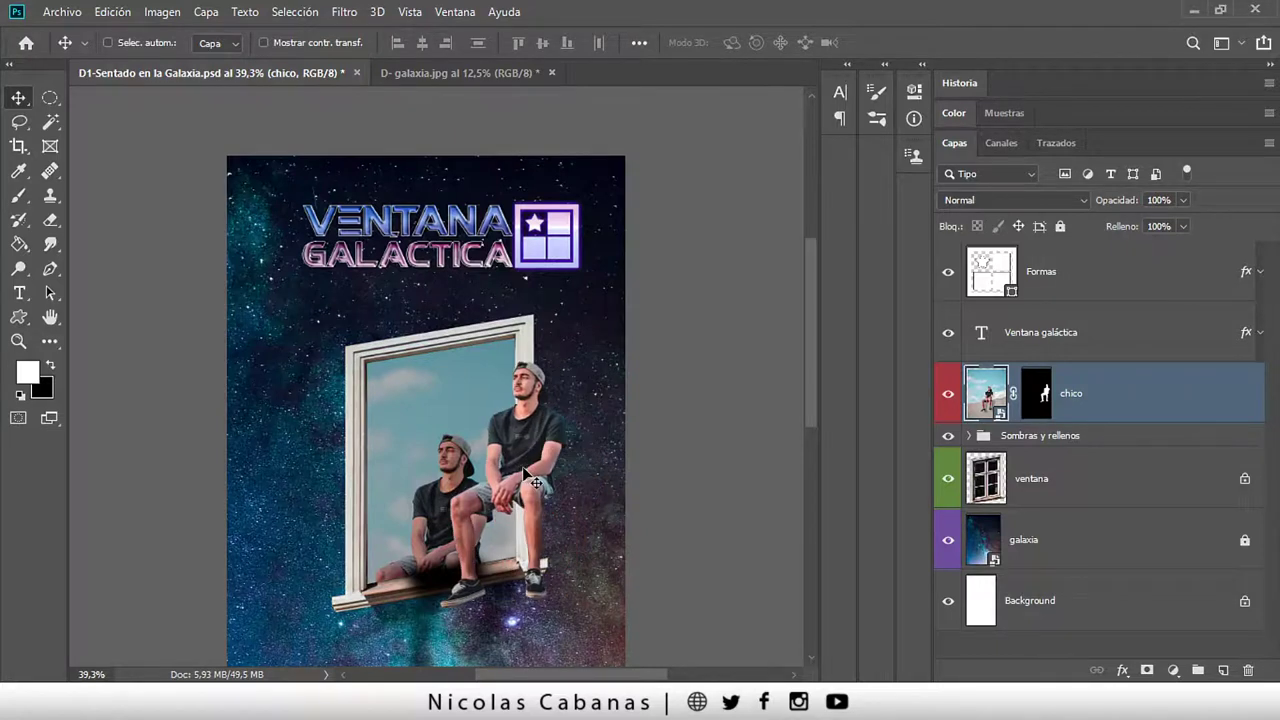
drag(464, 427, 523, 400)
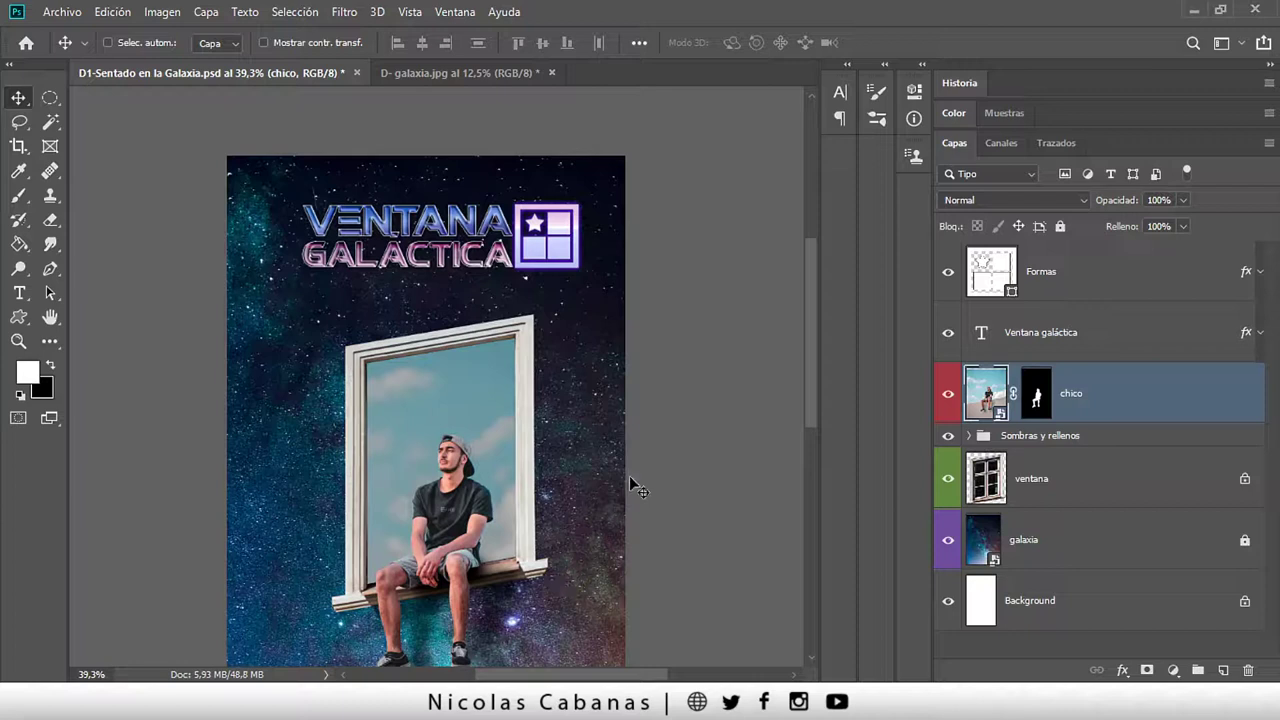
Shift the Ventana galáctica title slightly left and snap the Formas window logo beside it
click(1116, 352)
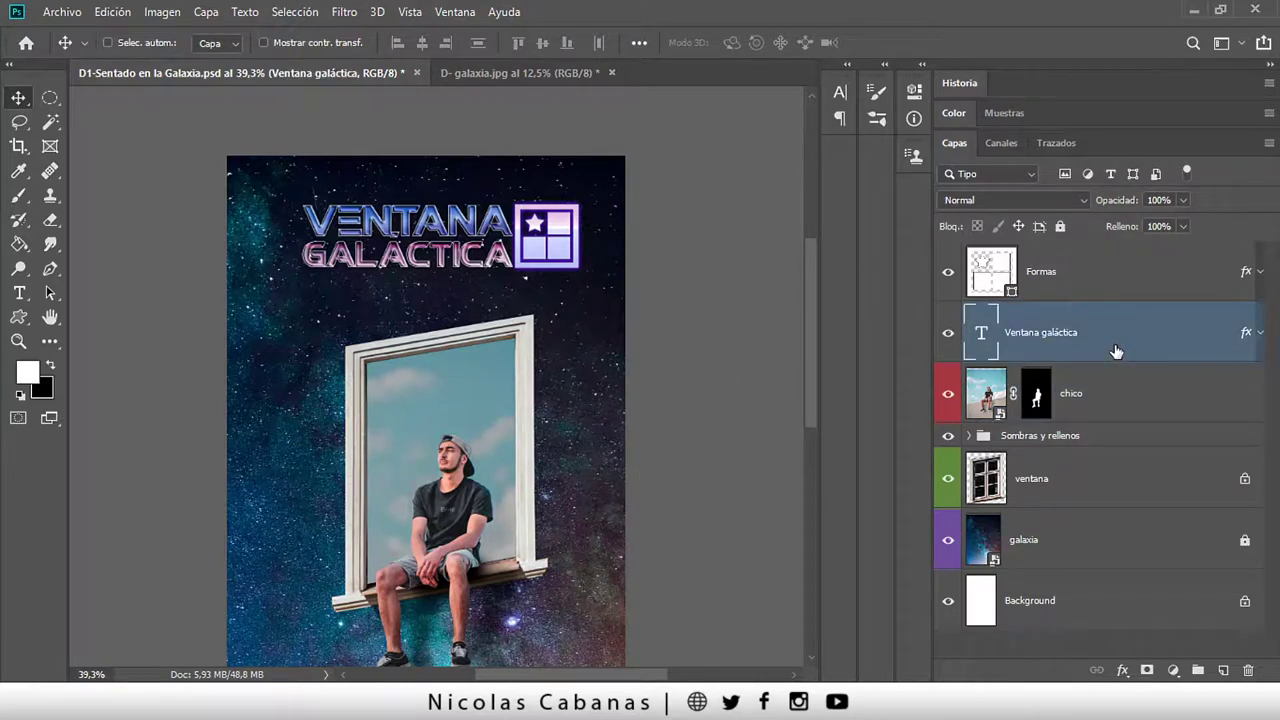
mouse_move(474, 267)
mouse_down()
mouse_move(453, 220)
mouse_move(485, 268)
mouse_up()
click(1135, 265)
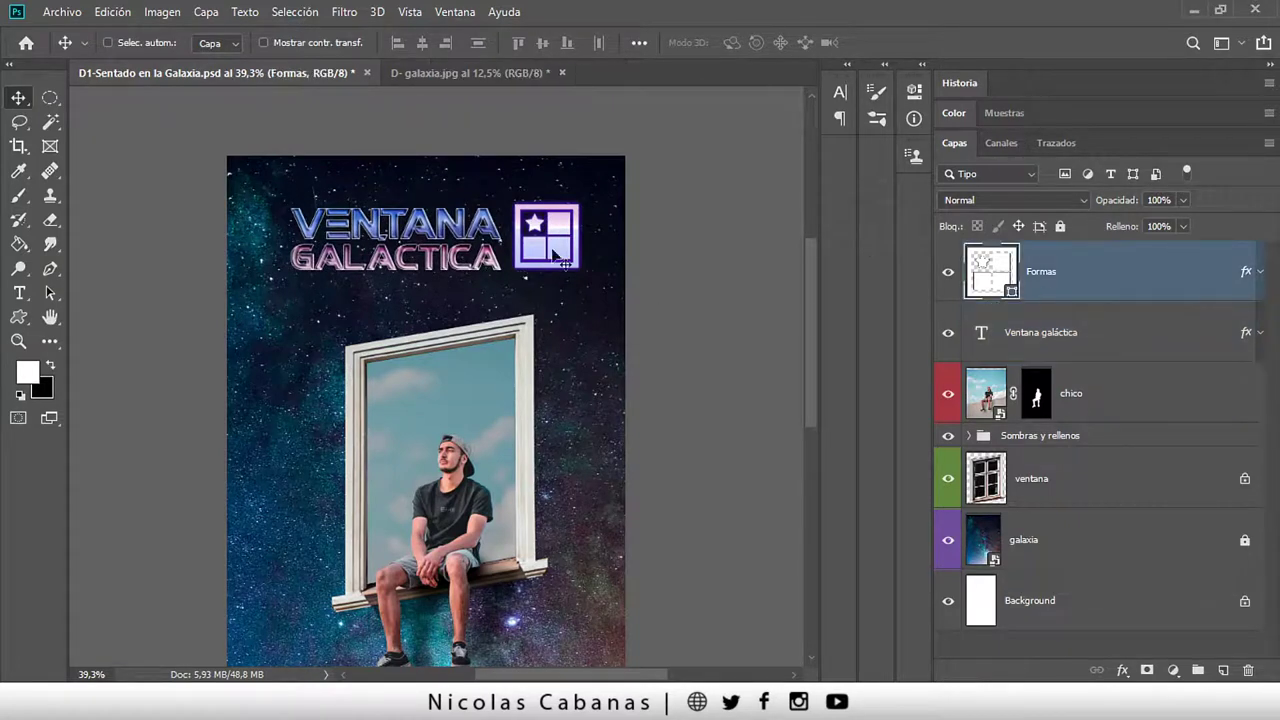
drag(565, 264, 569, 262)
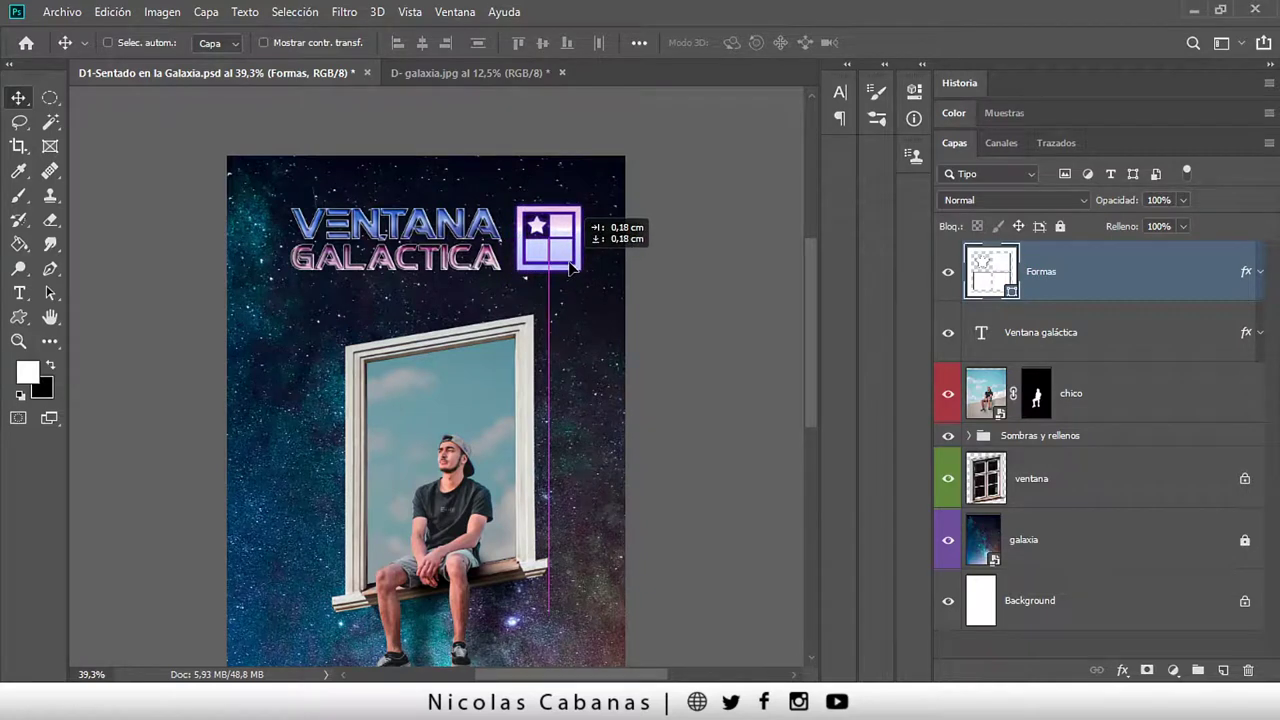
drag(569, 262, 571, 266)
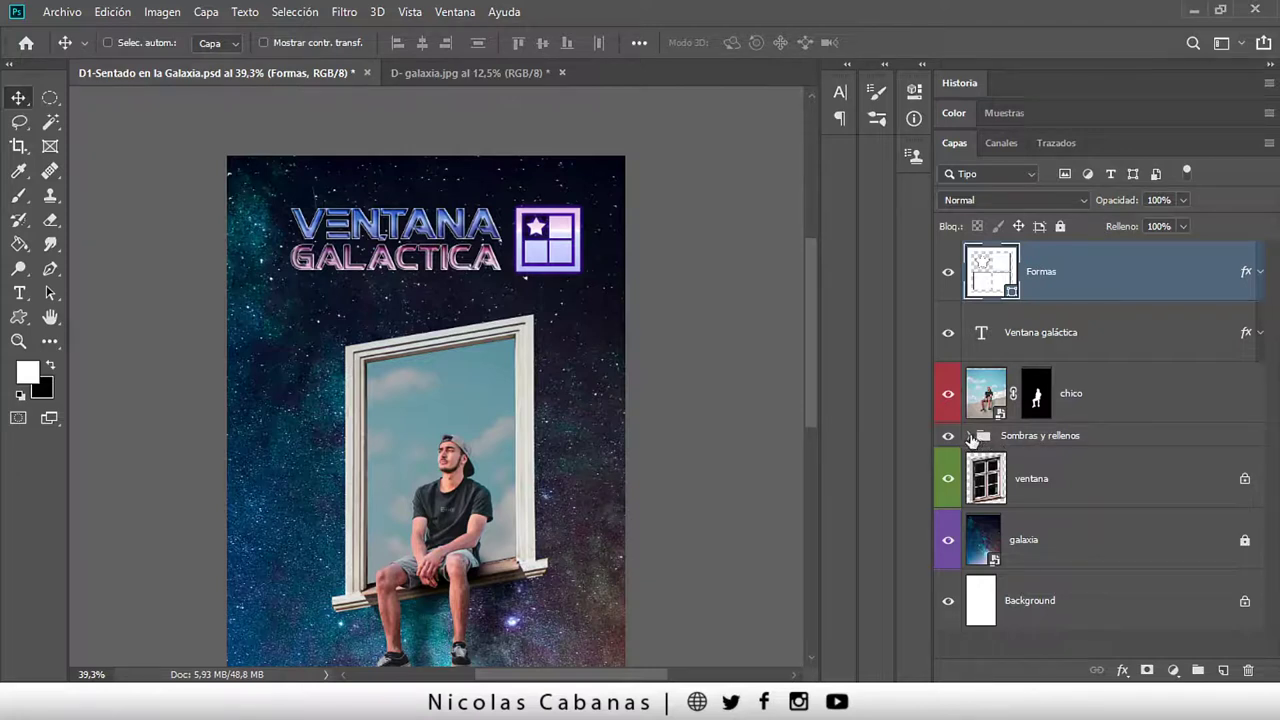
click(969, 437)
scroll(1100, 490, down, 3)
scroll(1070, 380, up, 1)
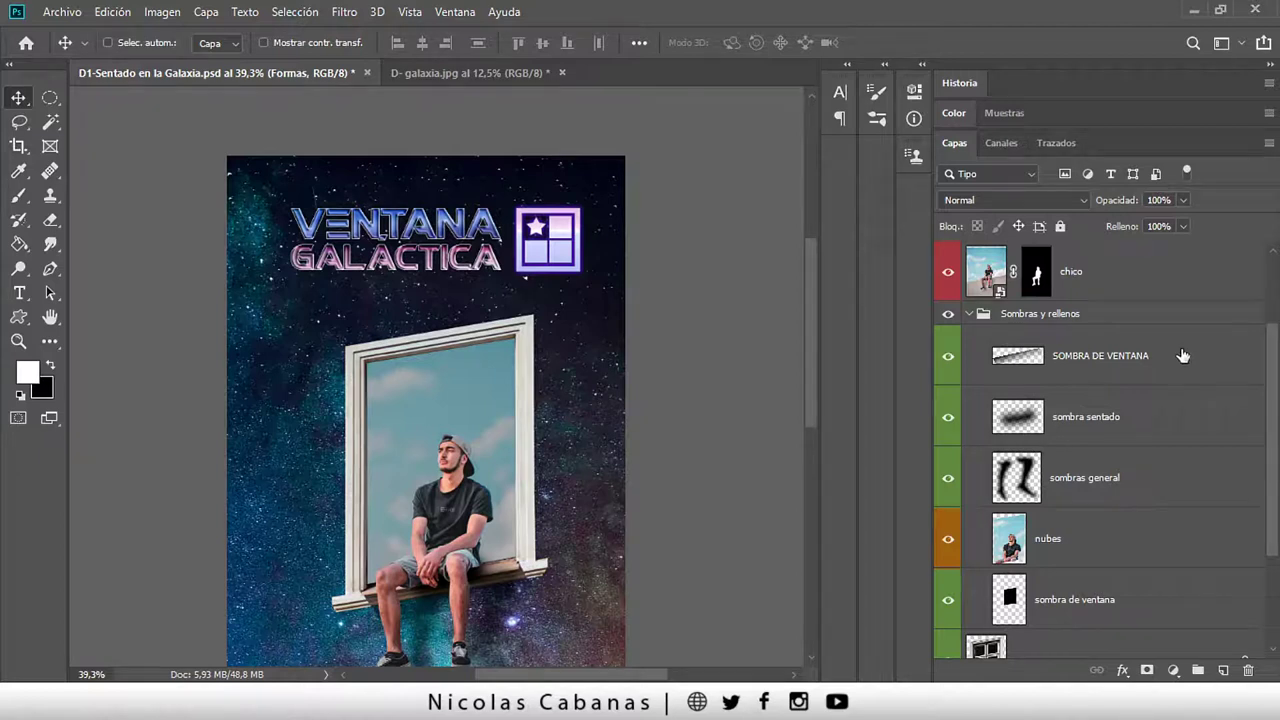
click(1157, 364)
scroll(539, 557, down, 2)
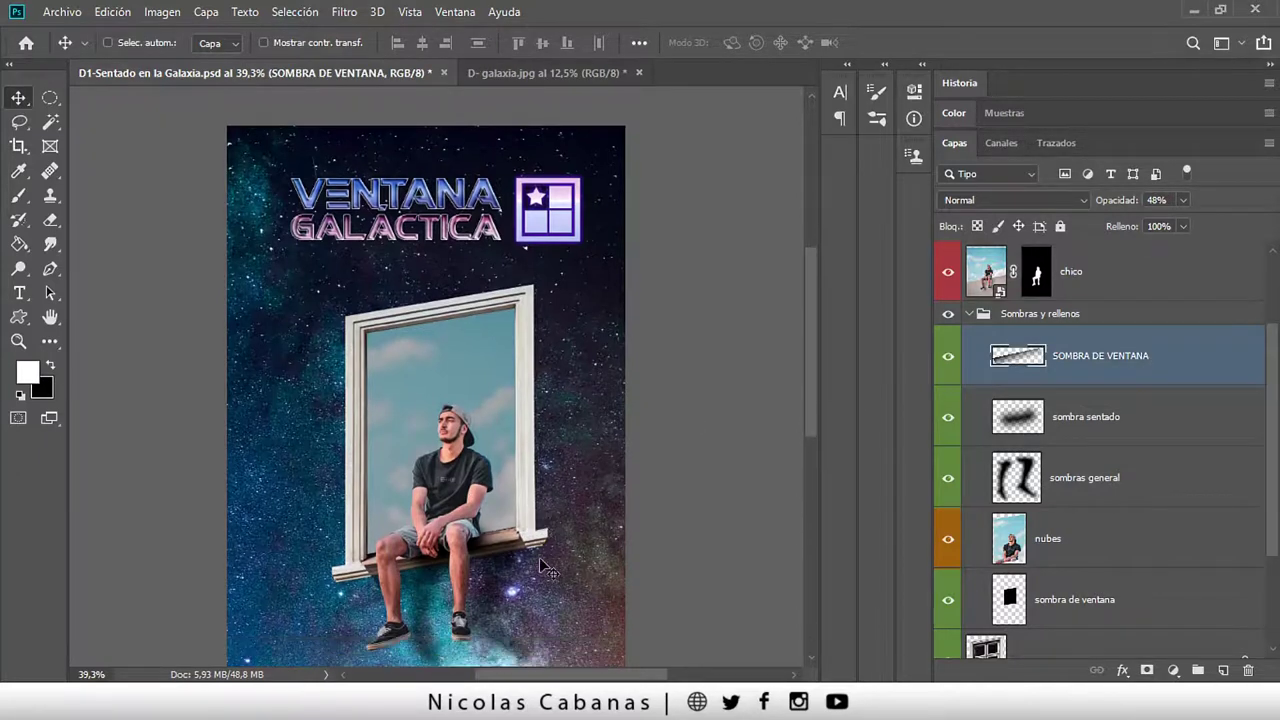
mouse_move(525, 566)
mouse_down()
mouse_move(512, 540)
mouse_move(452, 535)
mouse_move(527, 543)
mouse_up()
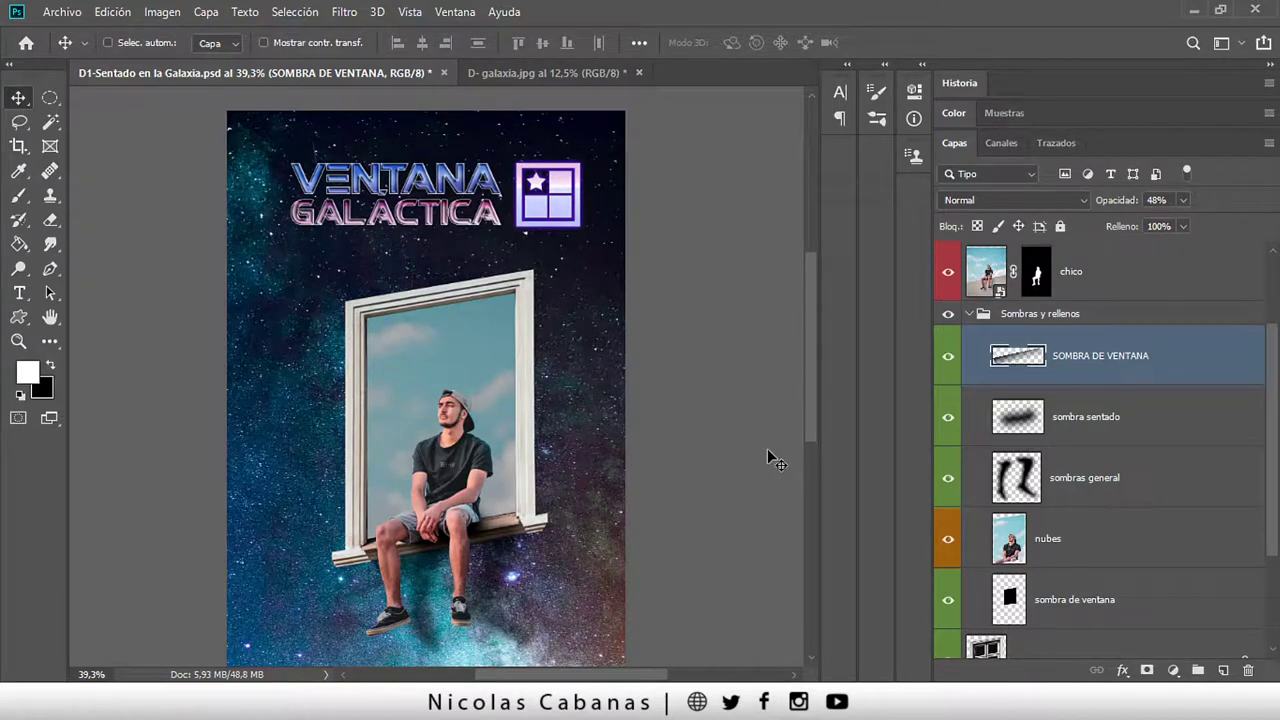
key(ctrl)
click(1045, 314)
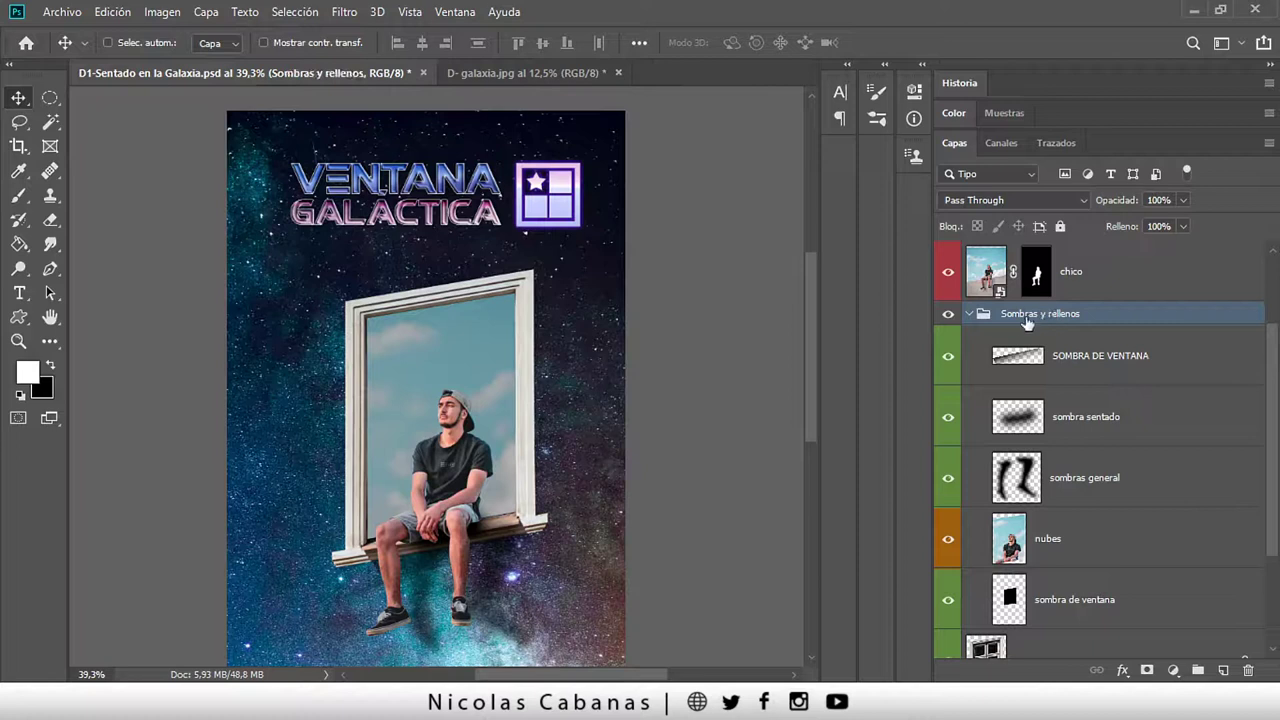
drag(466, 527, 490, 515)
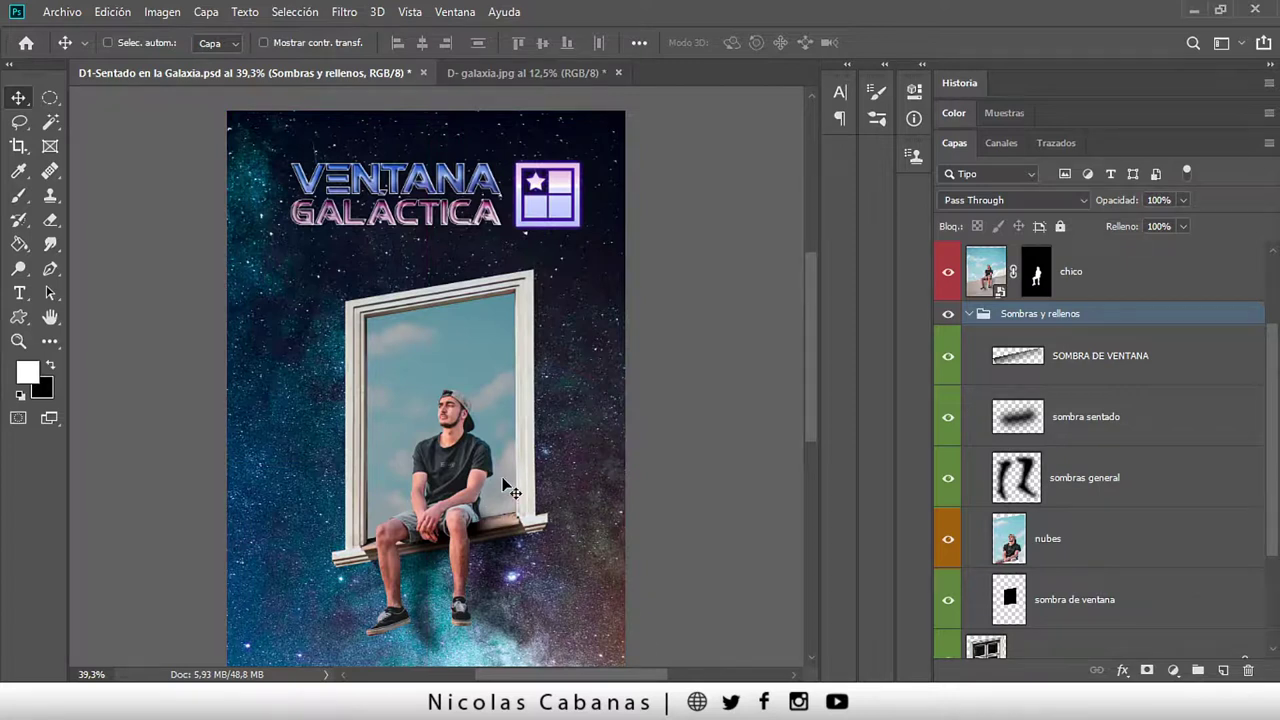
Select the Formas layer, zoom in on the logo, and drag it slightly up and left
click(969, 315)
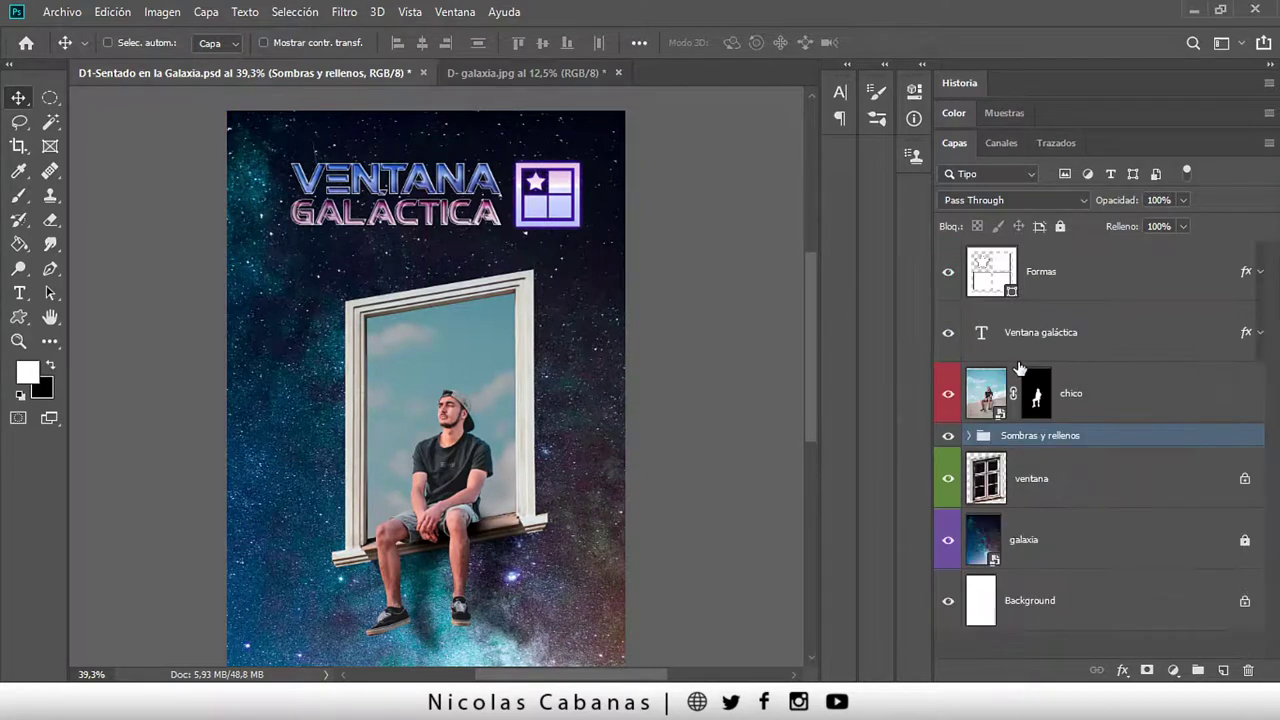
click(1061, 288)
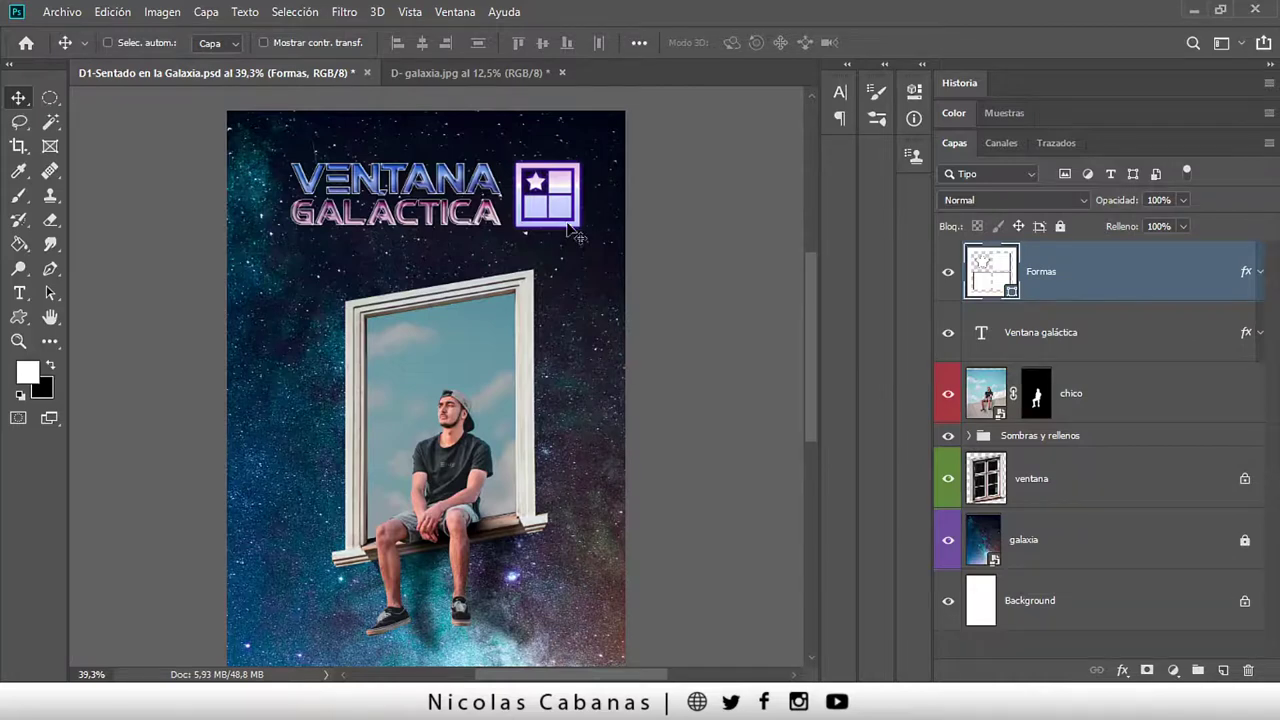
key(z)
drag(540, 163, 637, 119)
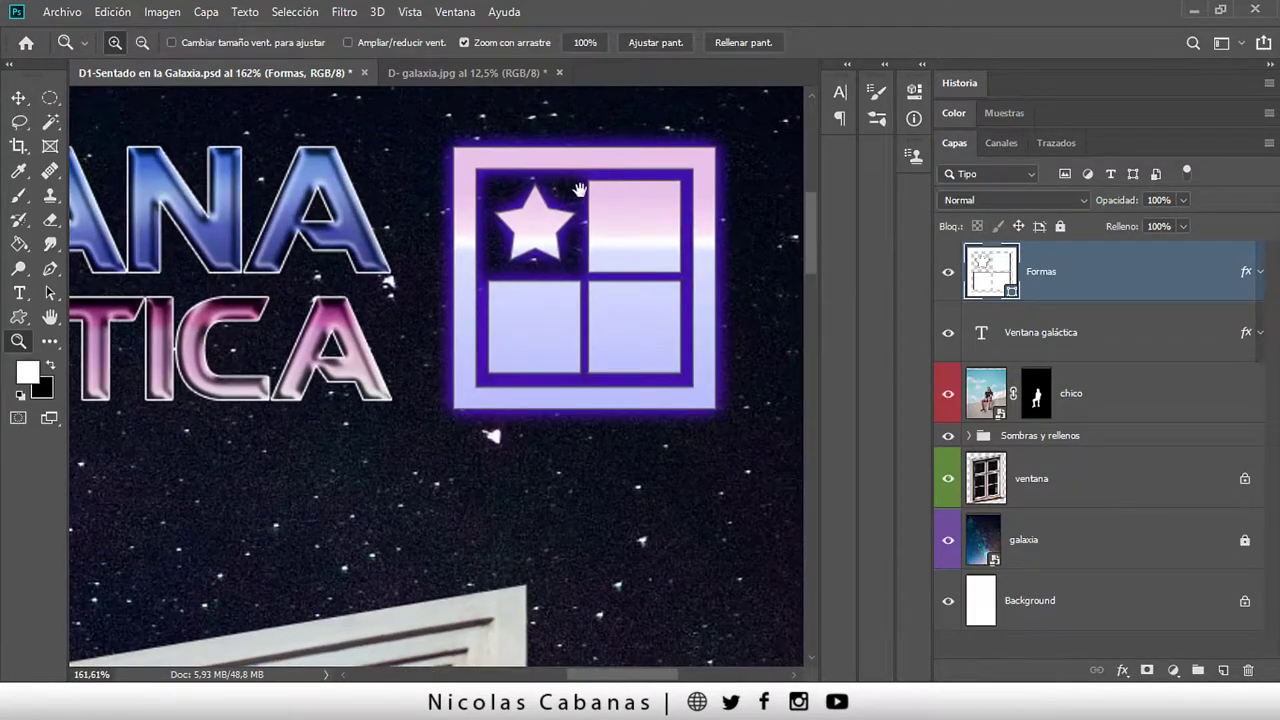
click(18, 97)
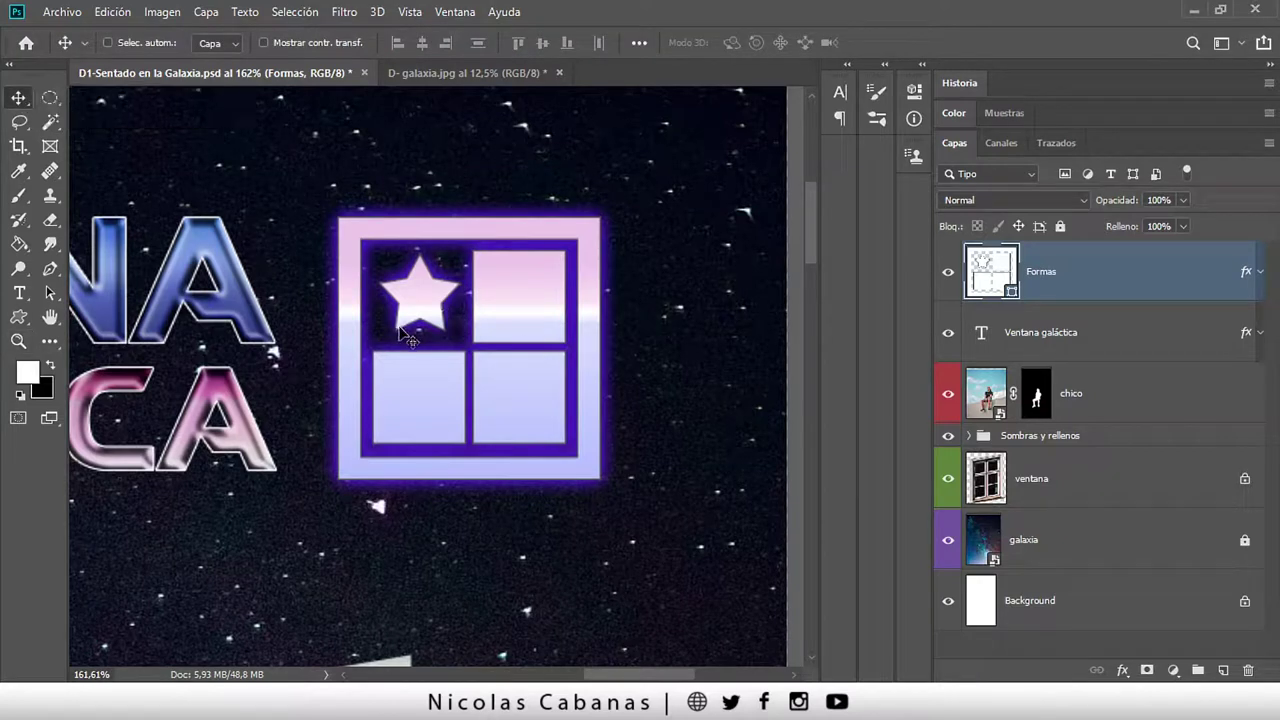
mouse_move(430, 385)
mouse_down()
mouse_move(412, 347)
mouse_move(428, 370)
mouse_up()
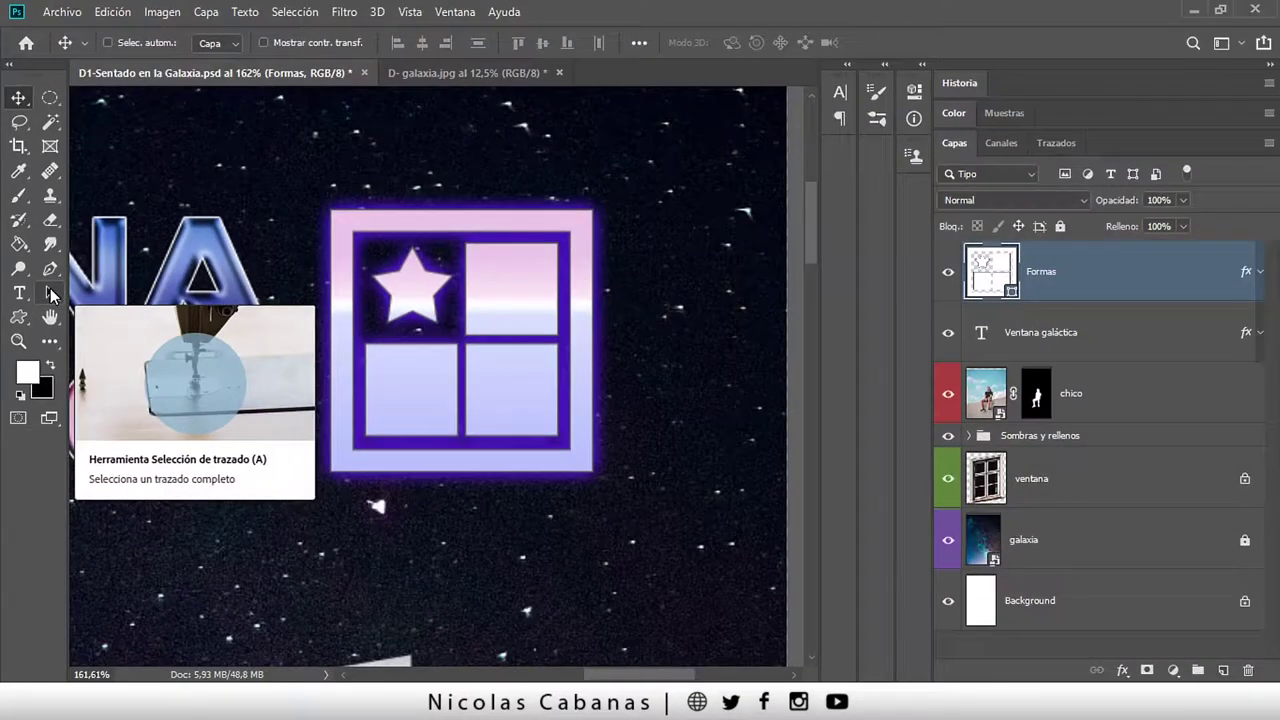
Select the logo's panes with Path Selection and pull the top-right pane up and right
click(50, 288)
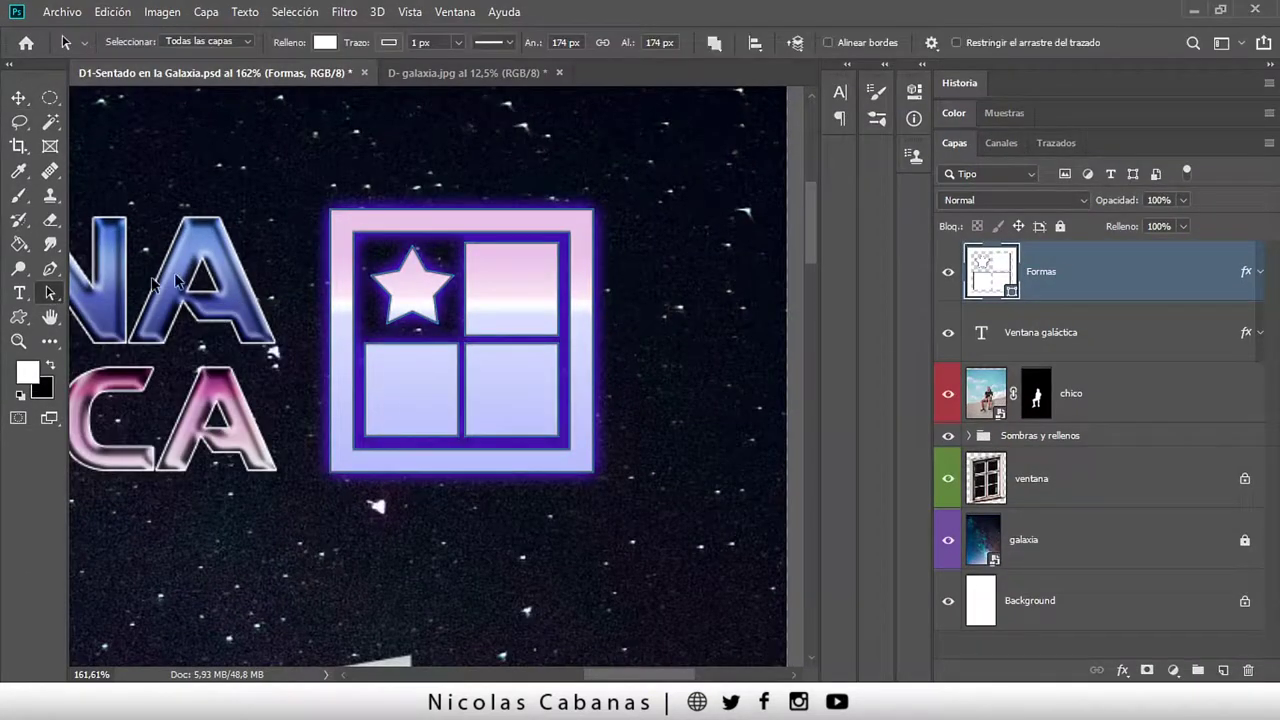
click(428, 286)
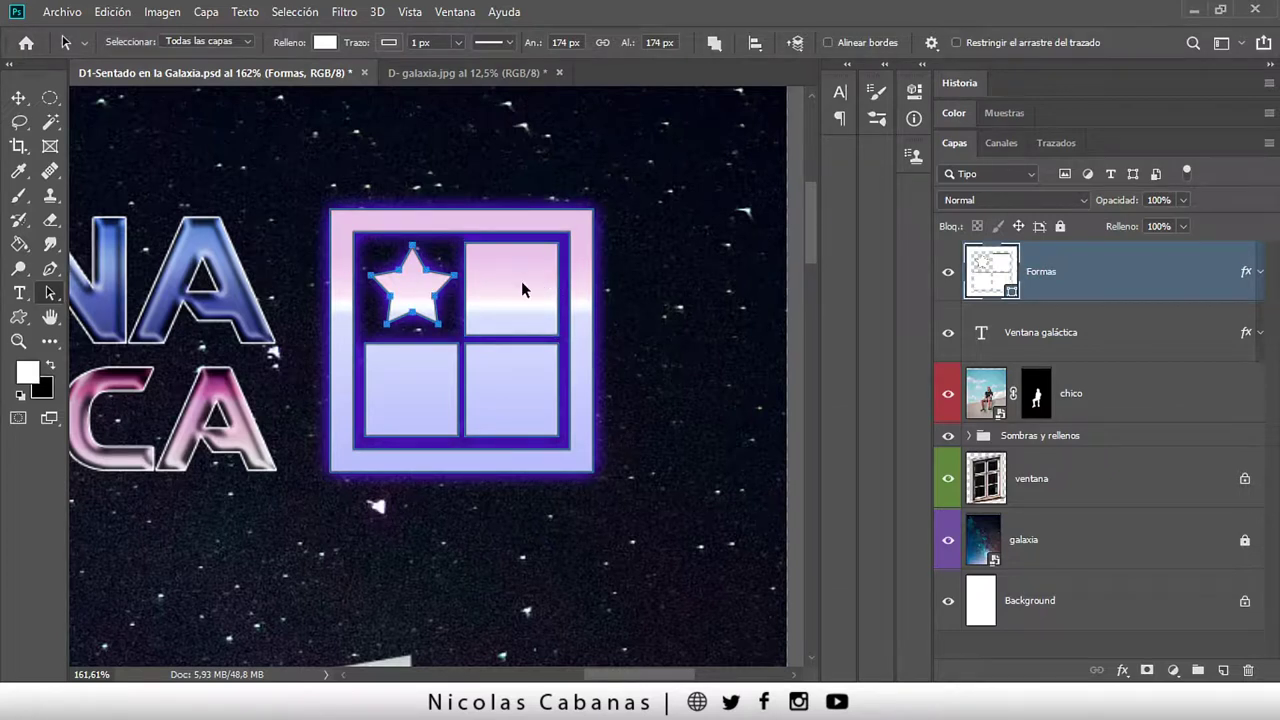
click(518, 361)
click(436, 395)
click(509, 357)
click(509, 312)
click(526, 281)
click(523, 271)
drag(513, 280, 574, 224)
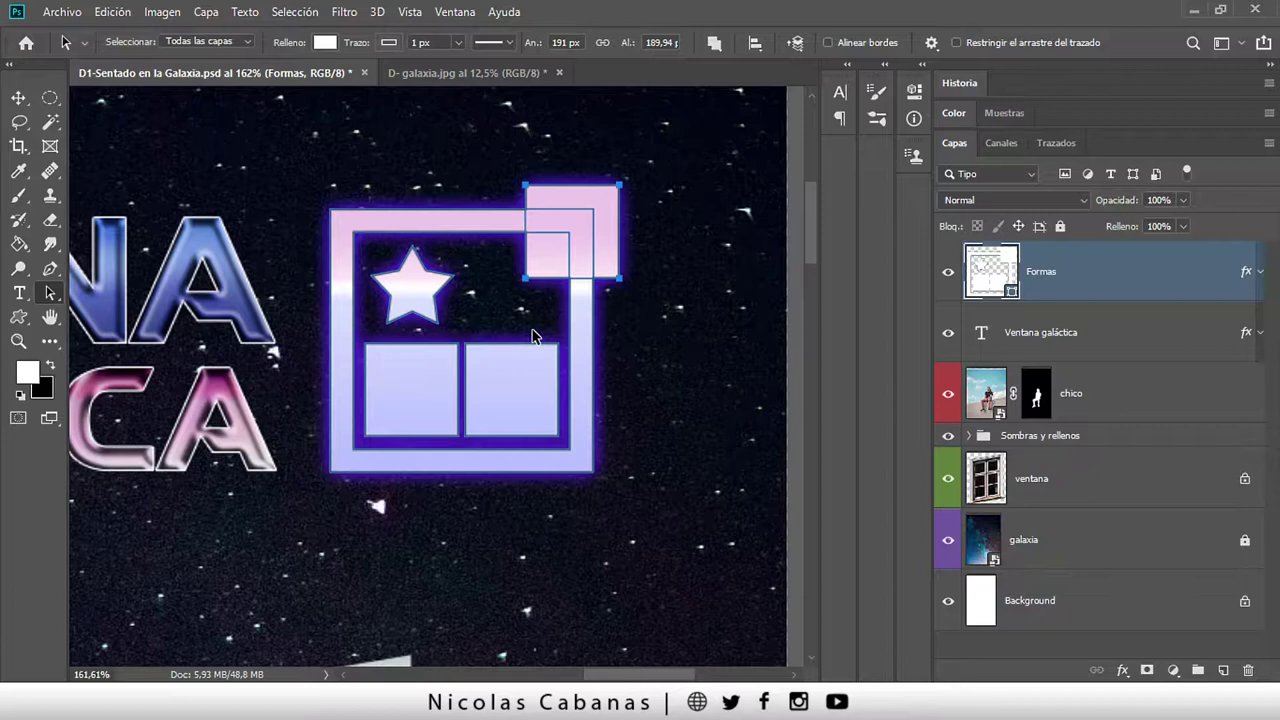
Place the pink pane over the frame's top-right corner and shift the whole logo slightly
mouse_move(436, 295)
mouse_down()
mouse_move(477, 295)
mouse_move(419, 290)
mouse_up()
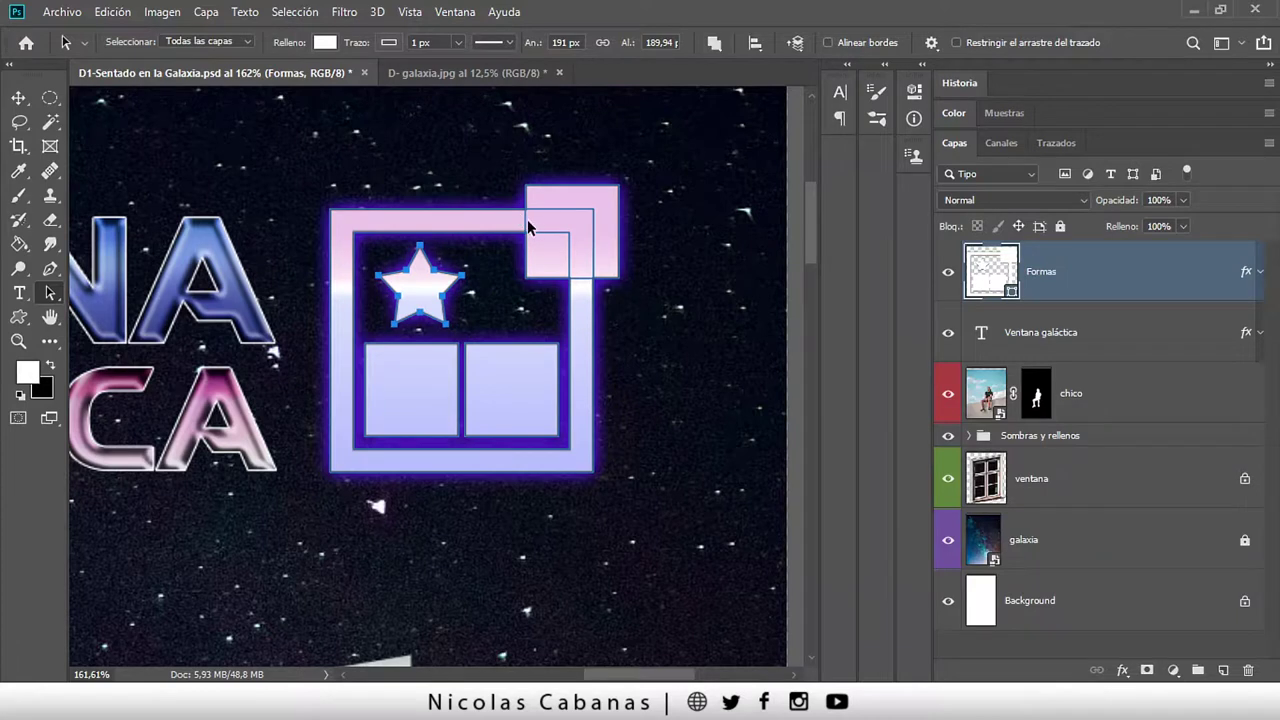
drag(527, 219, 531, 222)
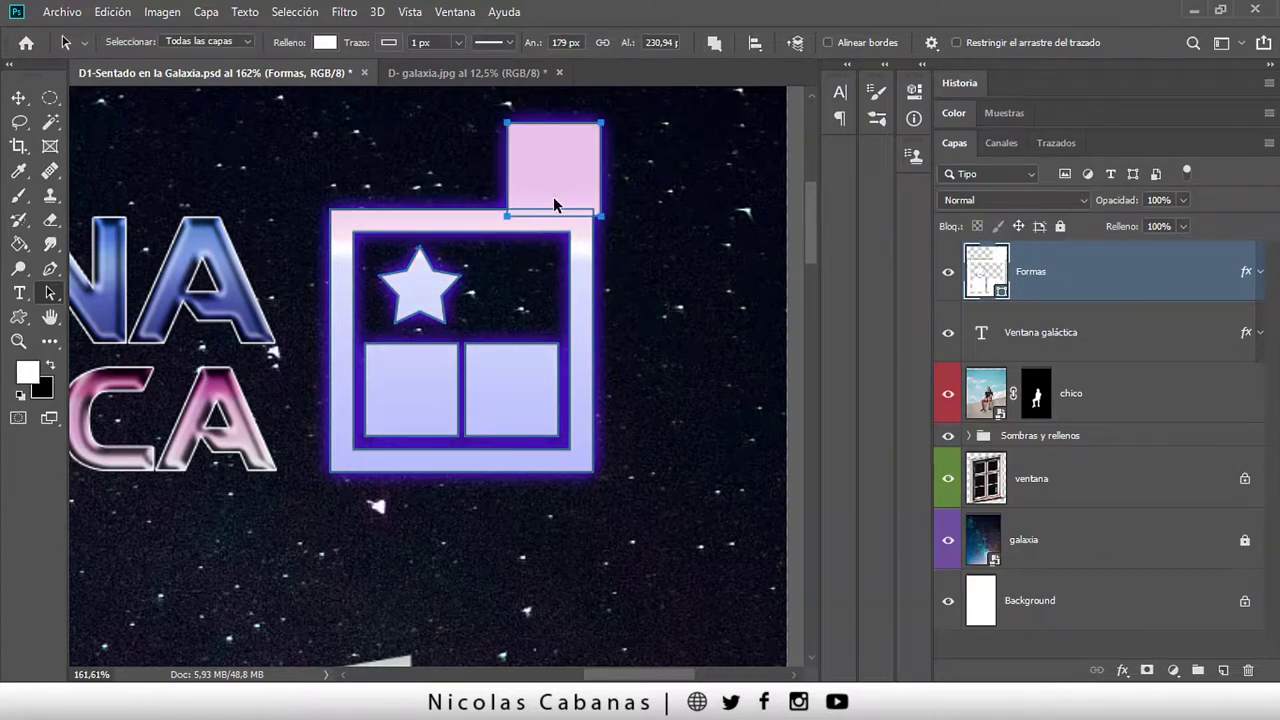
drag(577, 215, 605, 273)
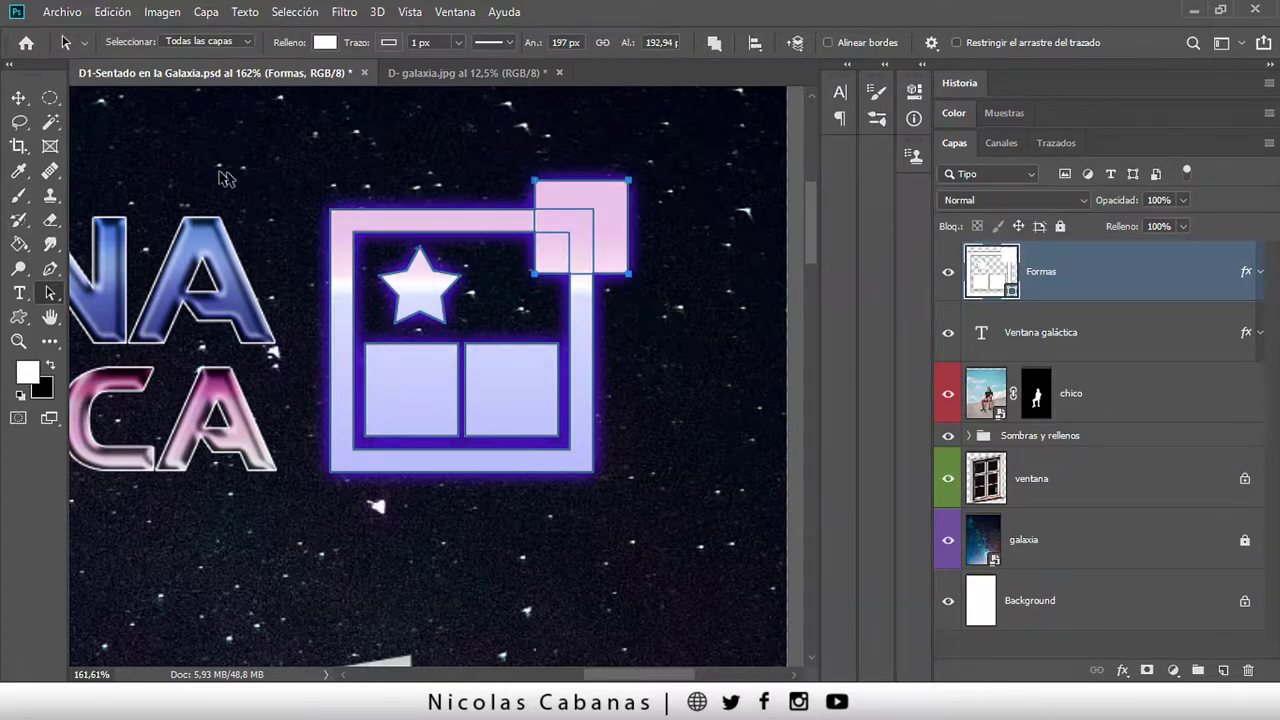
click(18, 97)
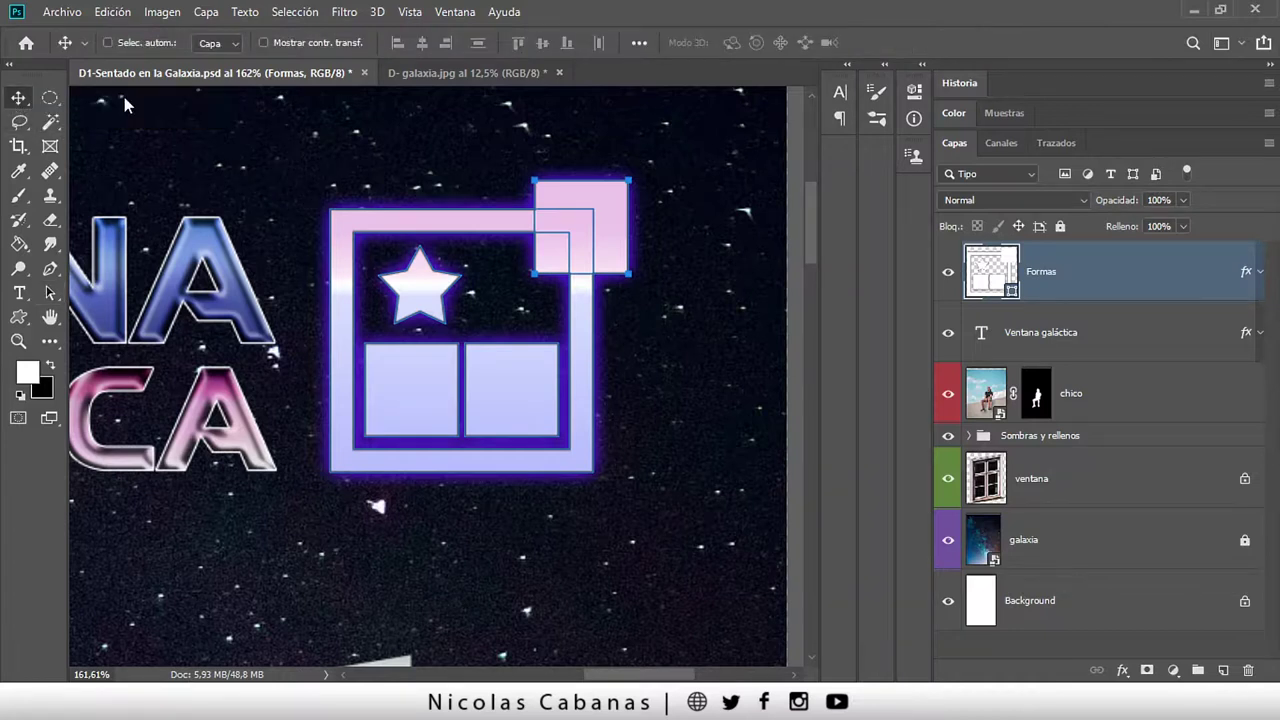
drag(509, 323, 523, 303)
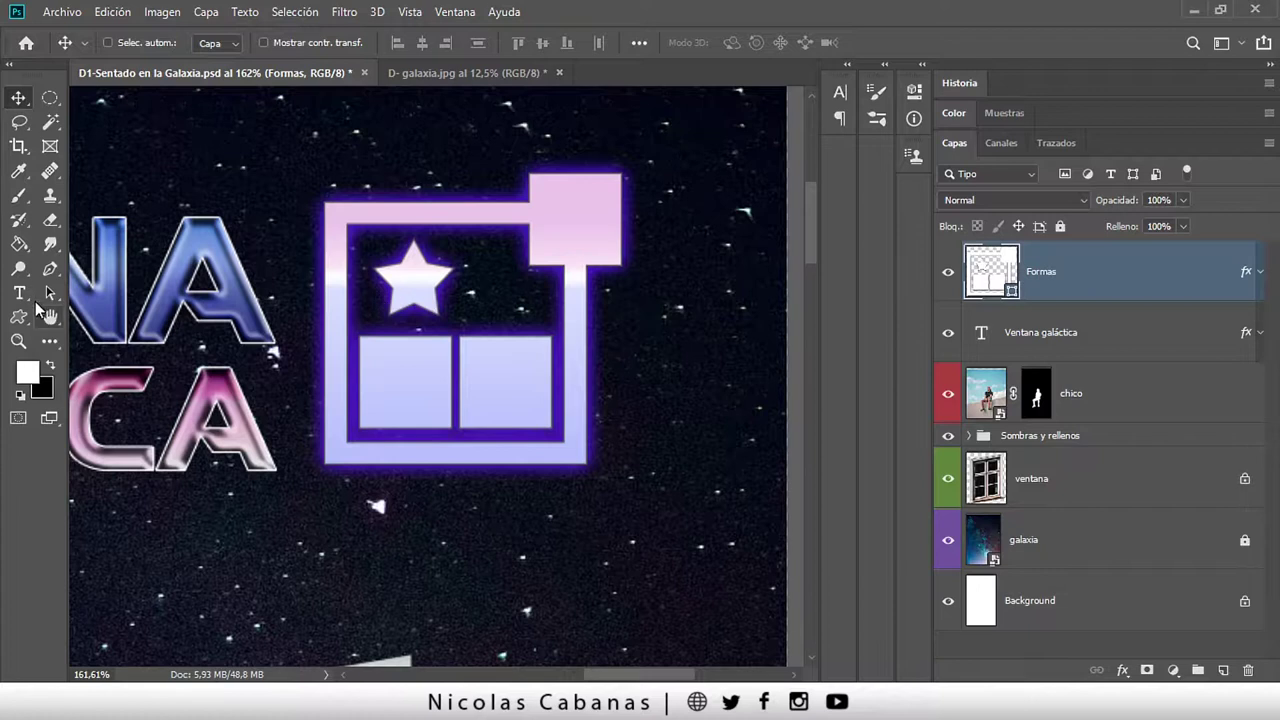
Move the top-right pane back into the window frame
click(44, 297)
click(44, 297)
click(605, 195)
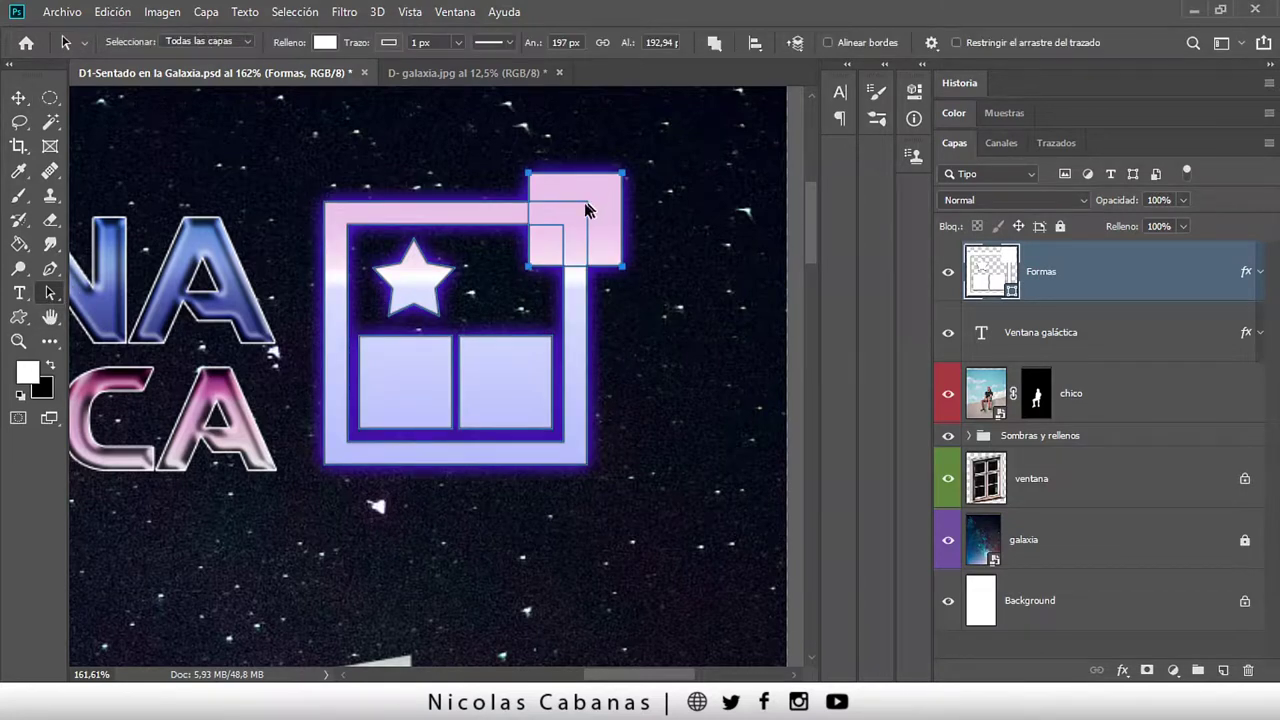
mouse_move(511, 257)
mouse_down()
mouse_move(535, 261)
mouse_move(560, 238)
mouse_up()
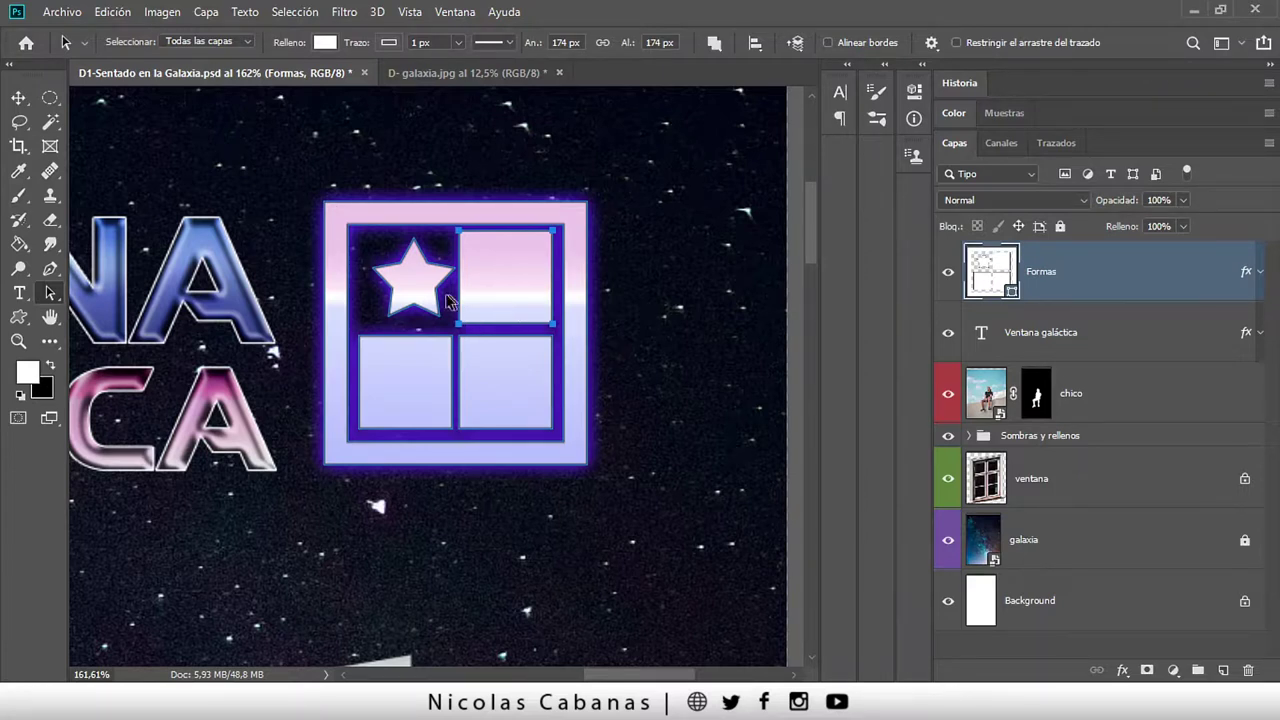
Nudge the top-right pane slightly right, undoing an accidental corner distortion
right_click(49, 294)
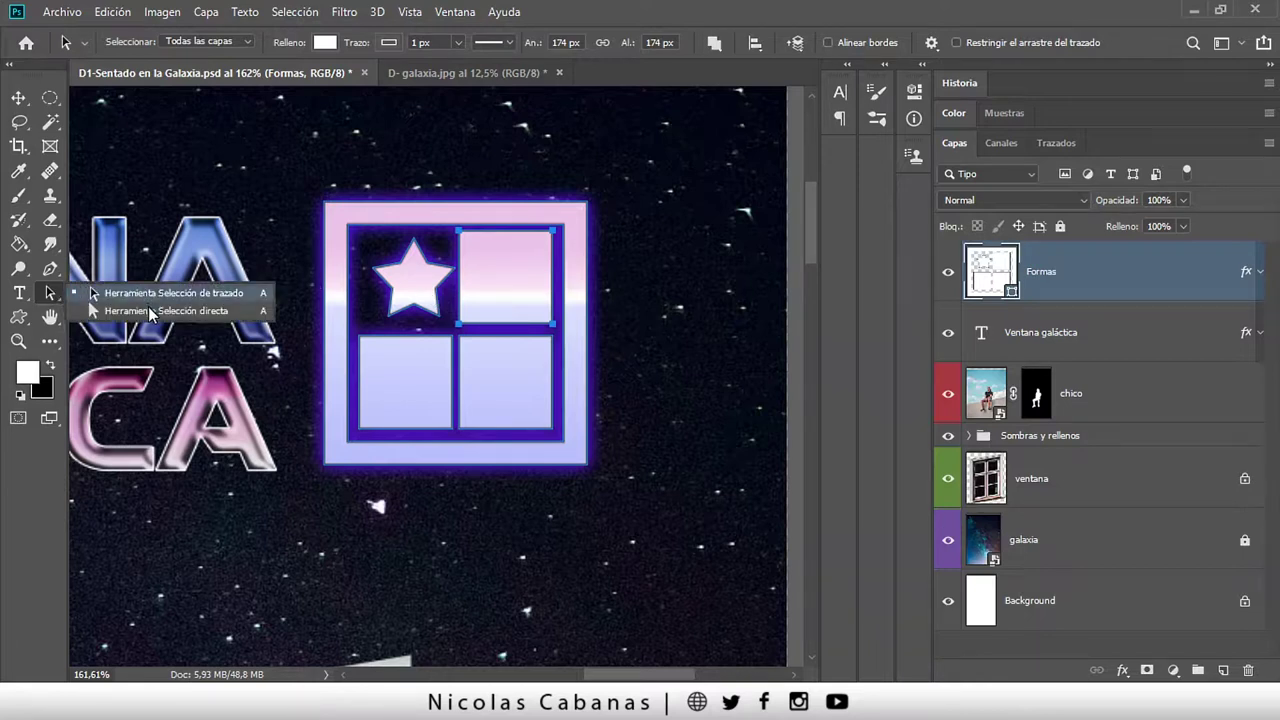
click(88, 292)
drag(440, 220, 446, 220)
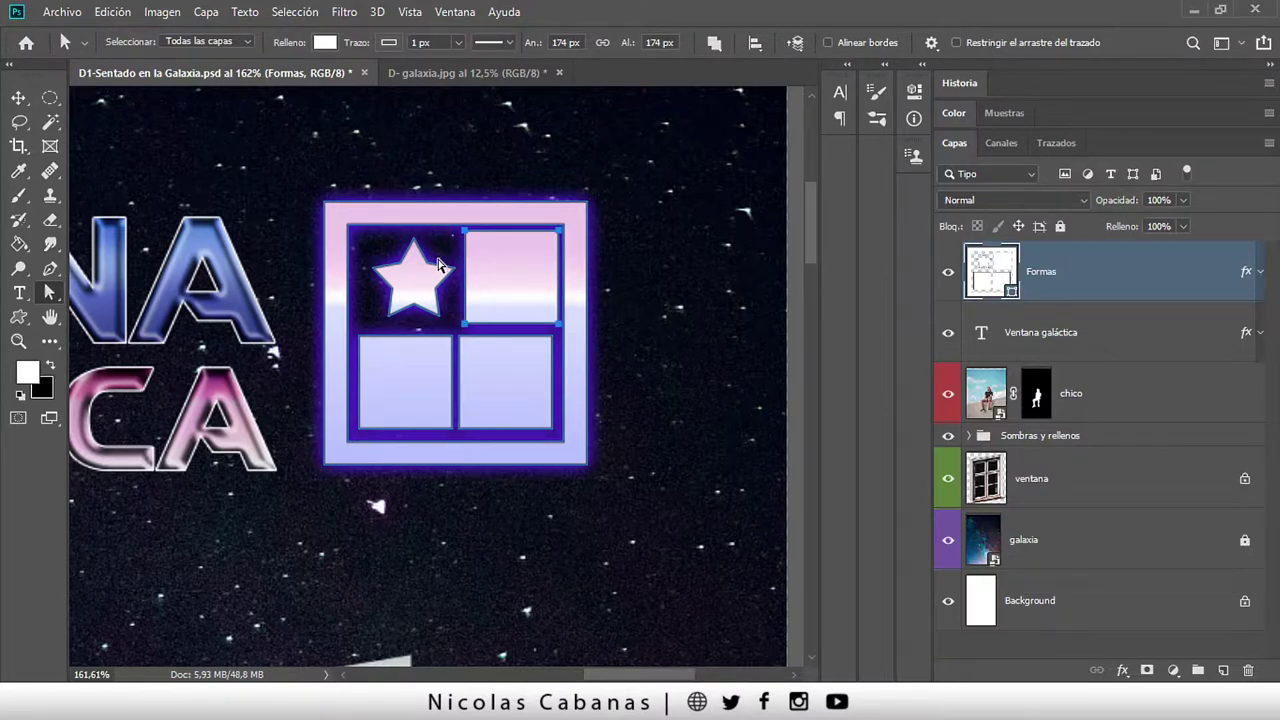
click(485, 362)
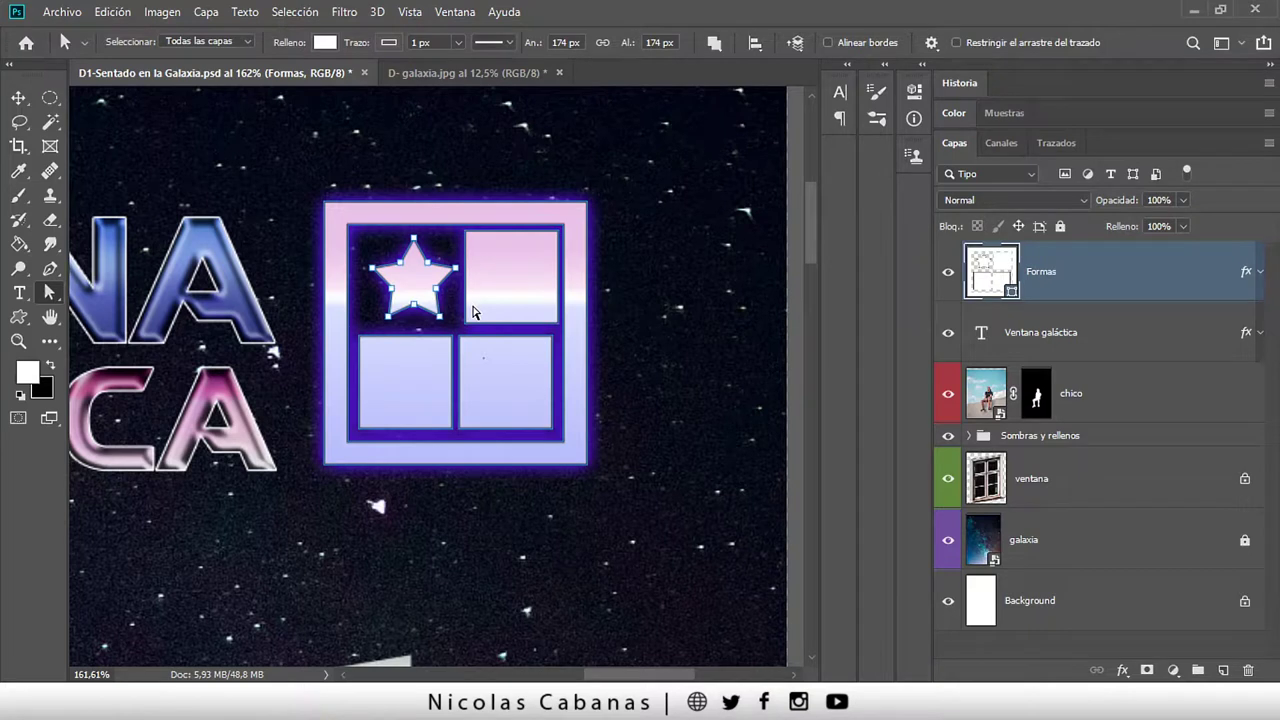
click(465, 240)
mouse_move(464, 232)
mouse_down()
mouse_move(441, 166)
mouse_move(466, 230)
mouse_up()
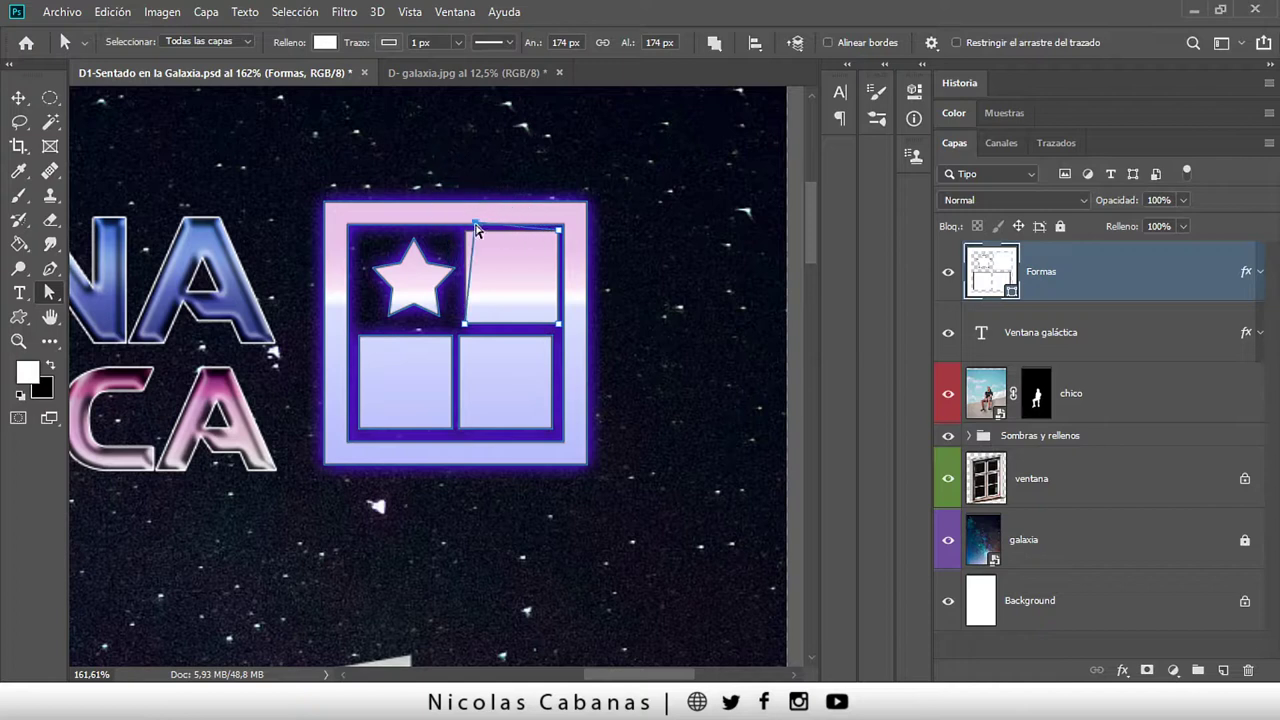
key(ctrl+z)
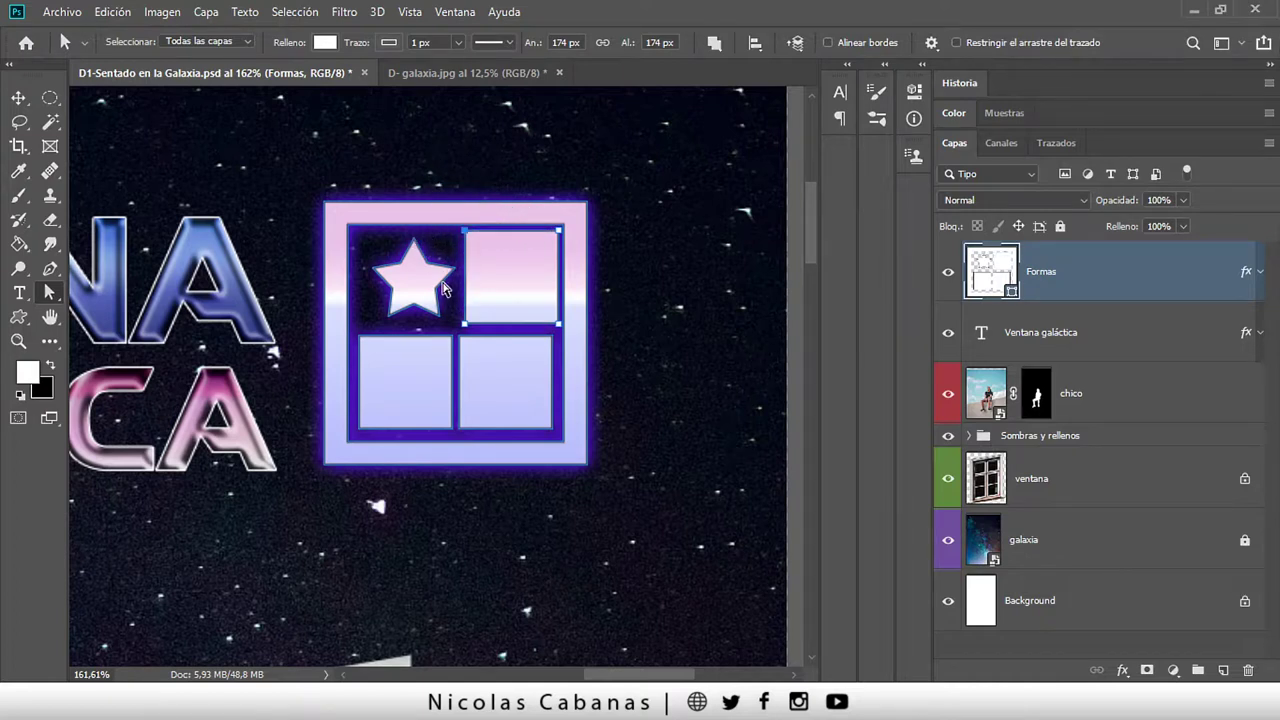
Switch to Direct Selection and bring up the Edit menu's path-transform commands
right_click(49, 292)
click(150, 305)
click(120, 18)
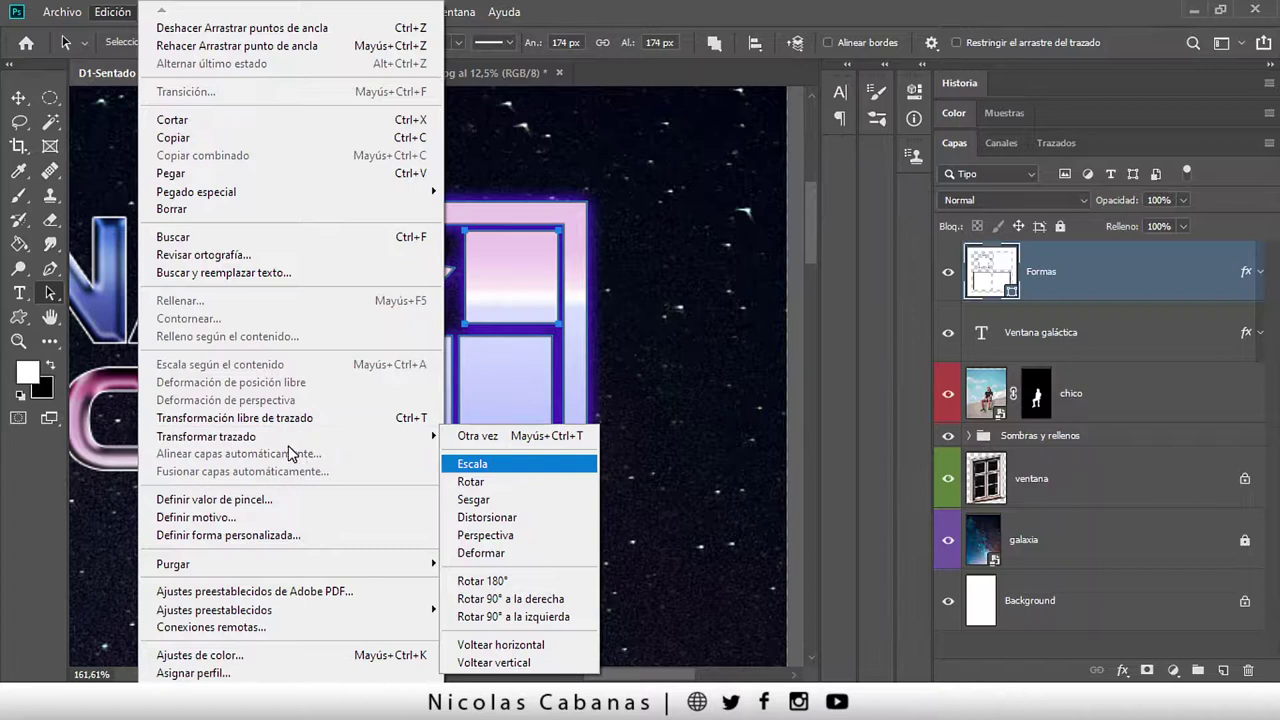
mouse_move(206, 436)
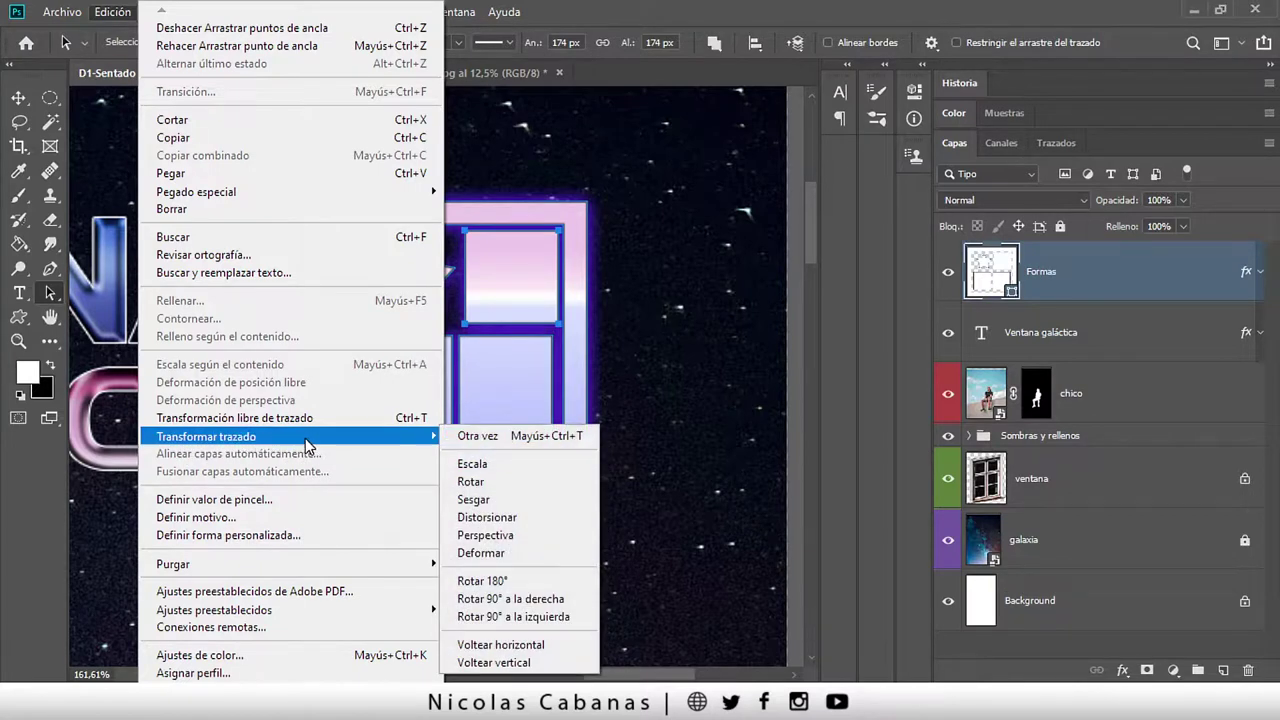
Scale the top-right pane to about 197 px, overhanging the frame's top-right corner, and commit
click(541, 464)
drag(559, 325, 615, 384)
drag(505, 287, 568, 246)
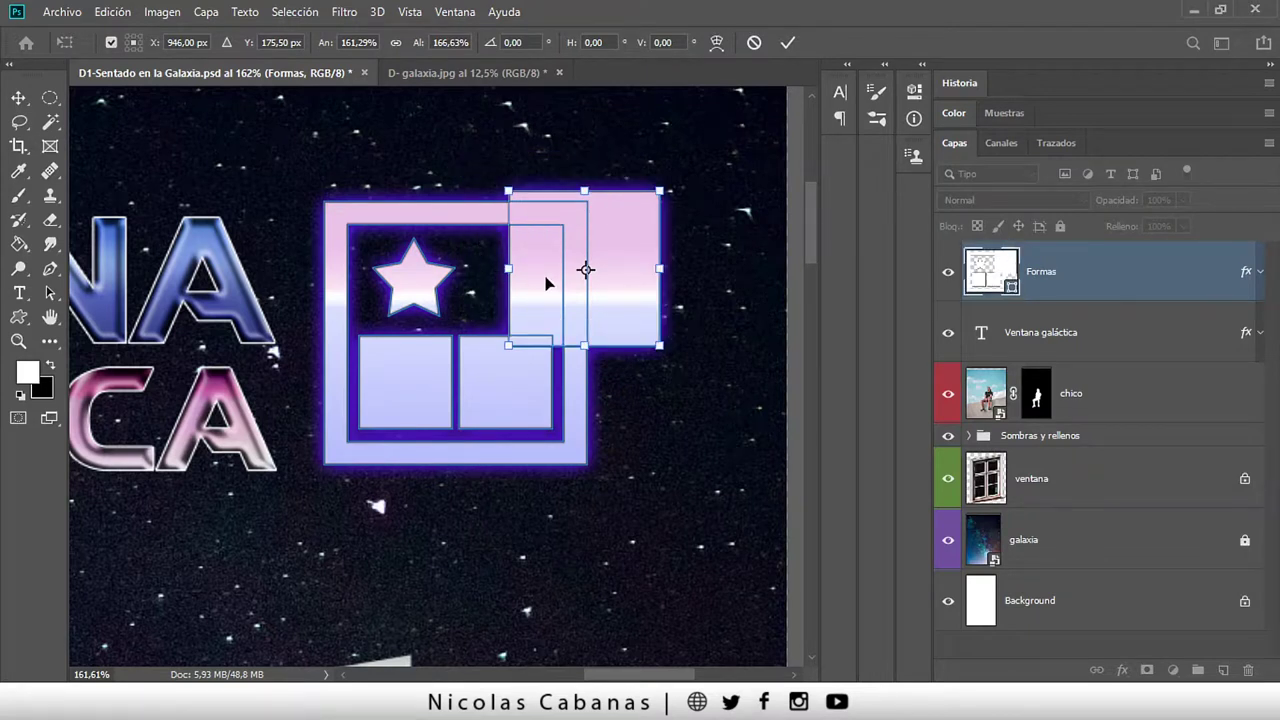
mouse_move(545, 260)
mouse_down()
mouse_move(500, 230)
mouse_move(486, 247)
mouse_up()
mouse_move(612, 174)
mouse_down()
mouse_move(655, 150)
mouse_move(622, 168)
mouse_up()
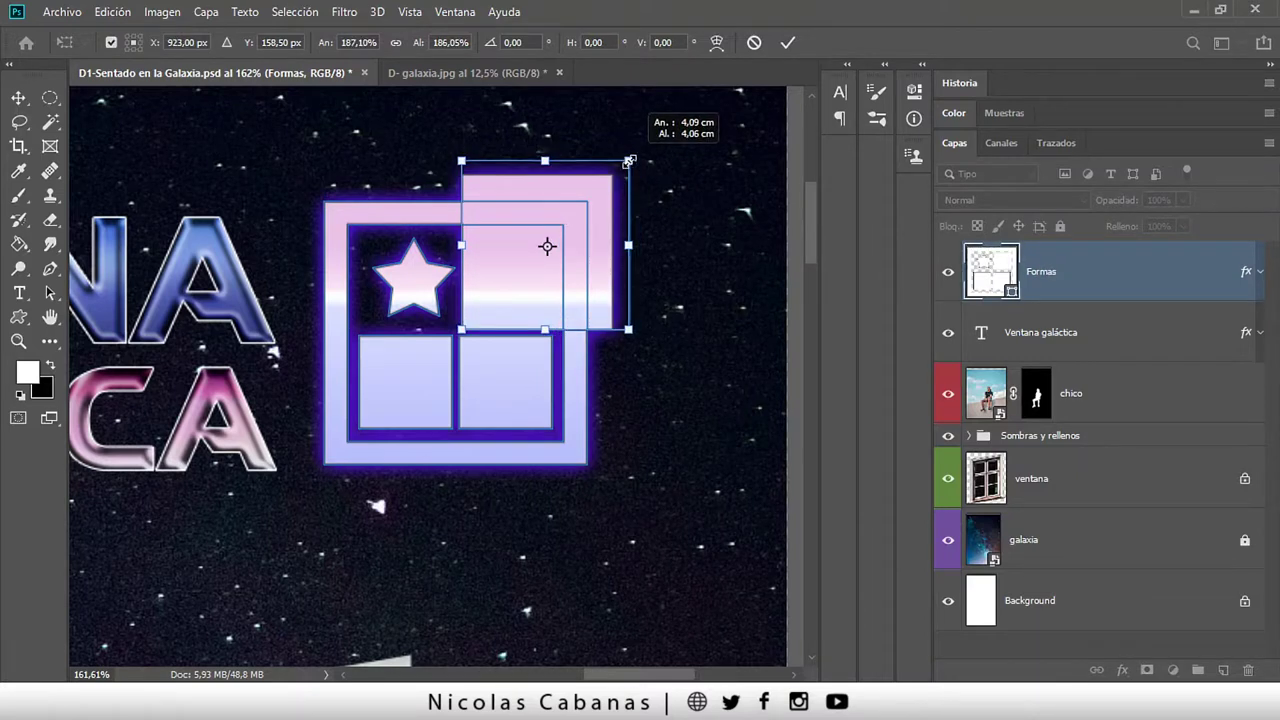
click(789, 43)
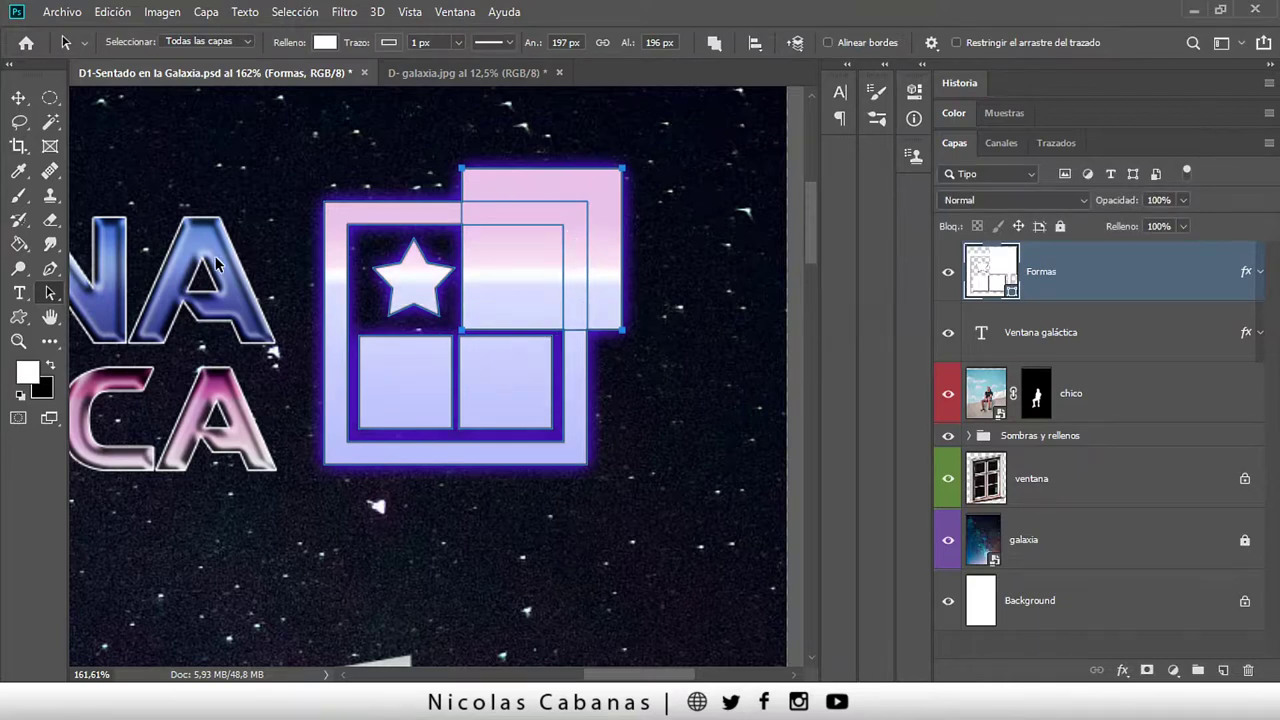
Undo the pane enlargement and align the top-right pane with the panes below
key(ctrl+z)
drag(534, 397, 517, 389)
click(670, 333)
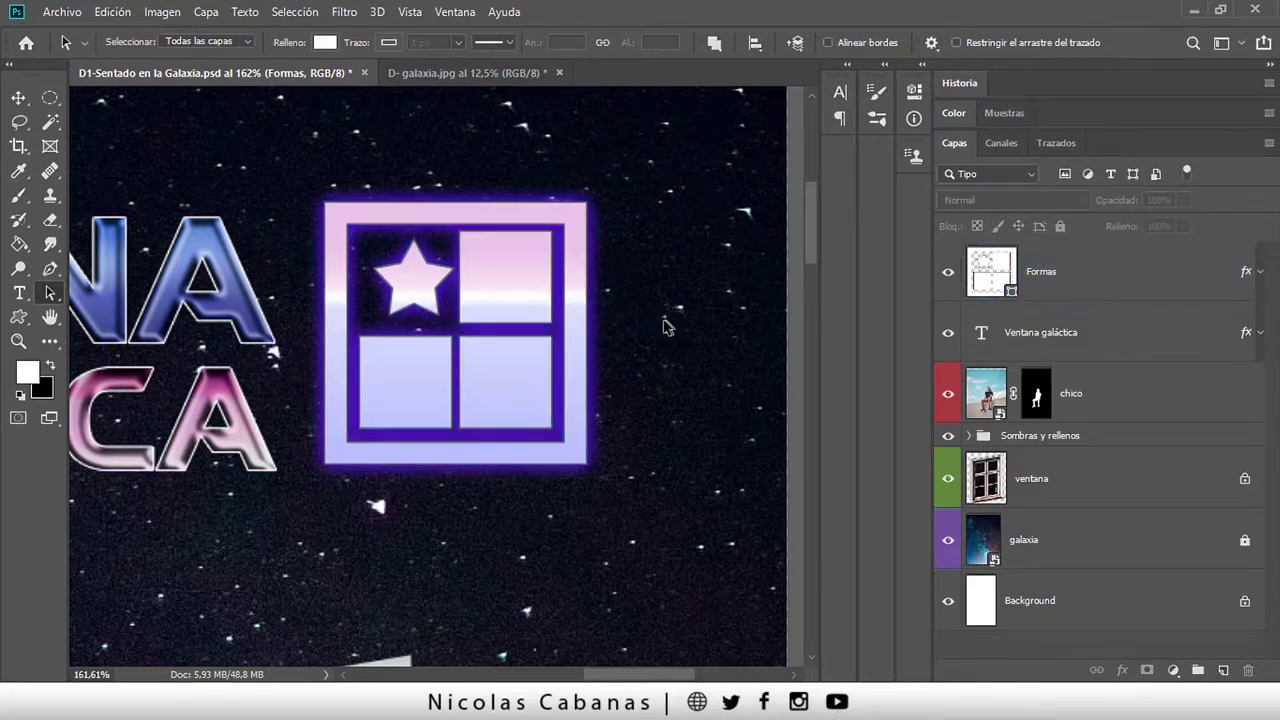
click(18, 98)
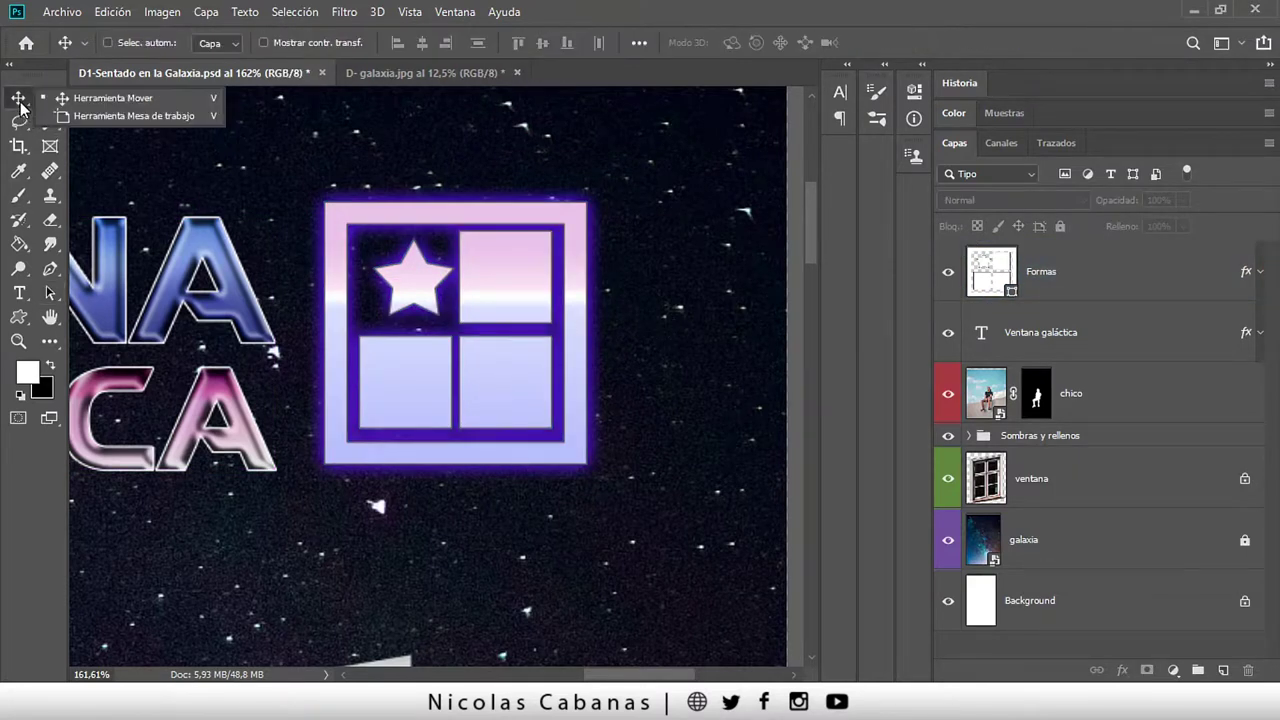
click(104, 100)
click(310, 190)
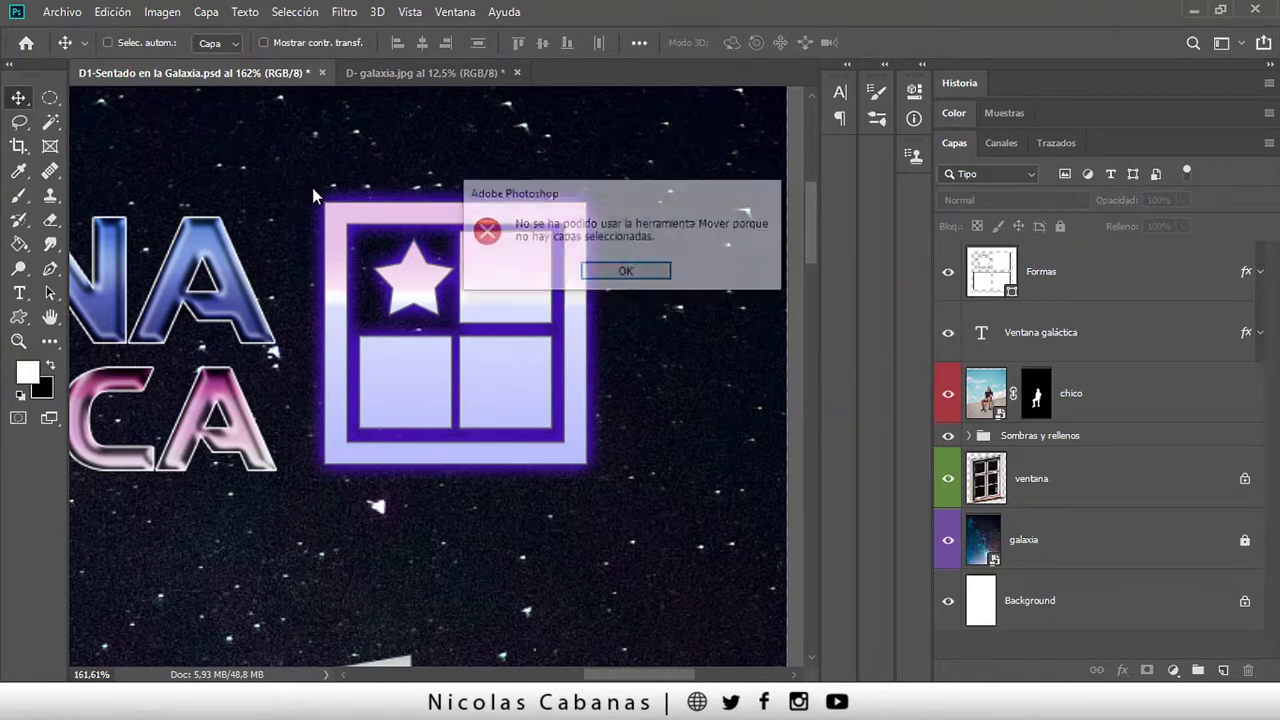
click(626, 272)
Zoom out to show the whole poster top, dismissing the Move tool's no-layer errors
scroll(447, 298, down, 3)
scroll(447, 298, down, 3)
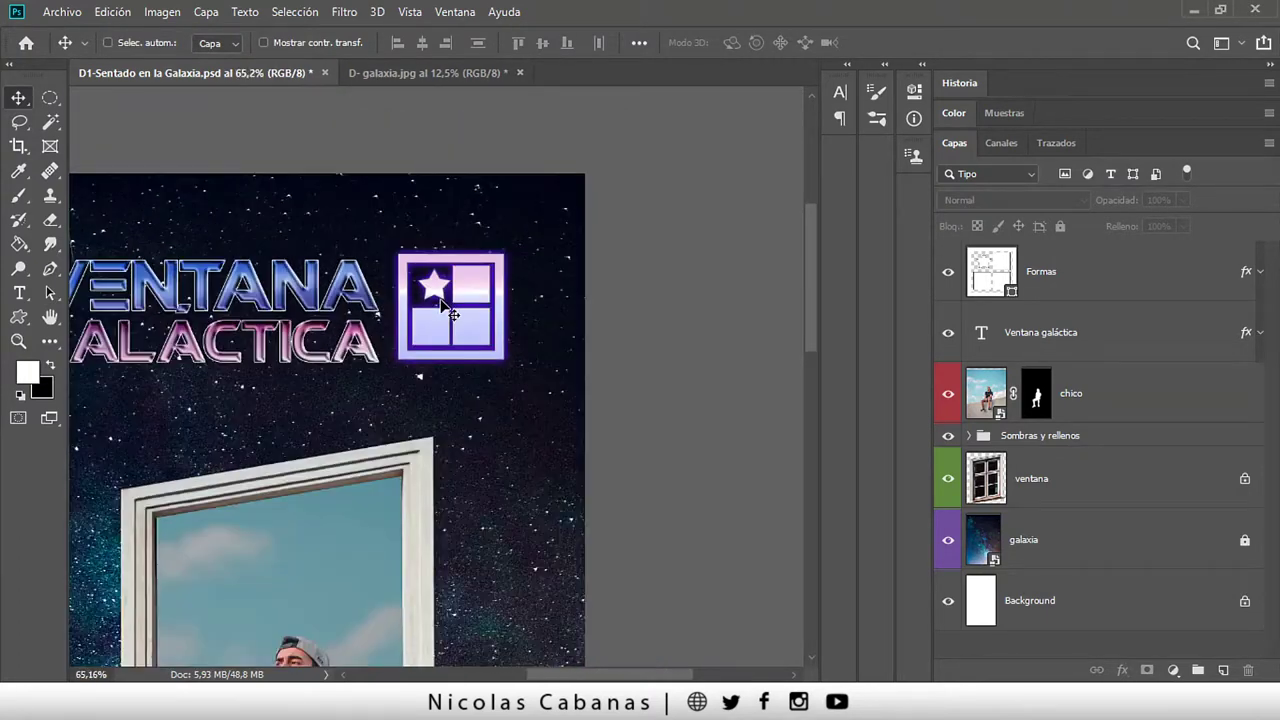
drag(285, 300, 436, 258)
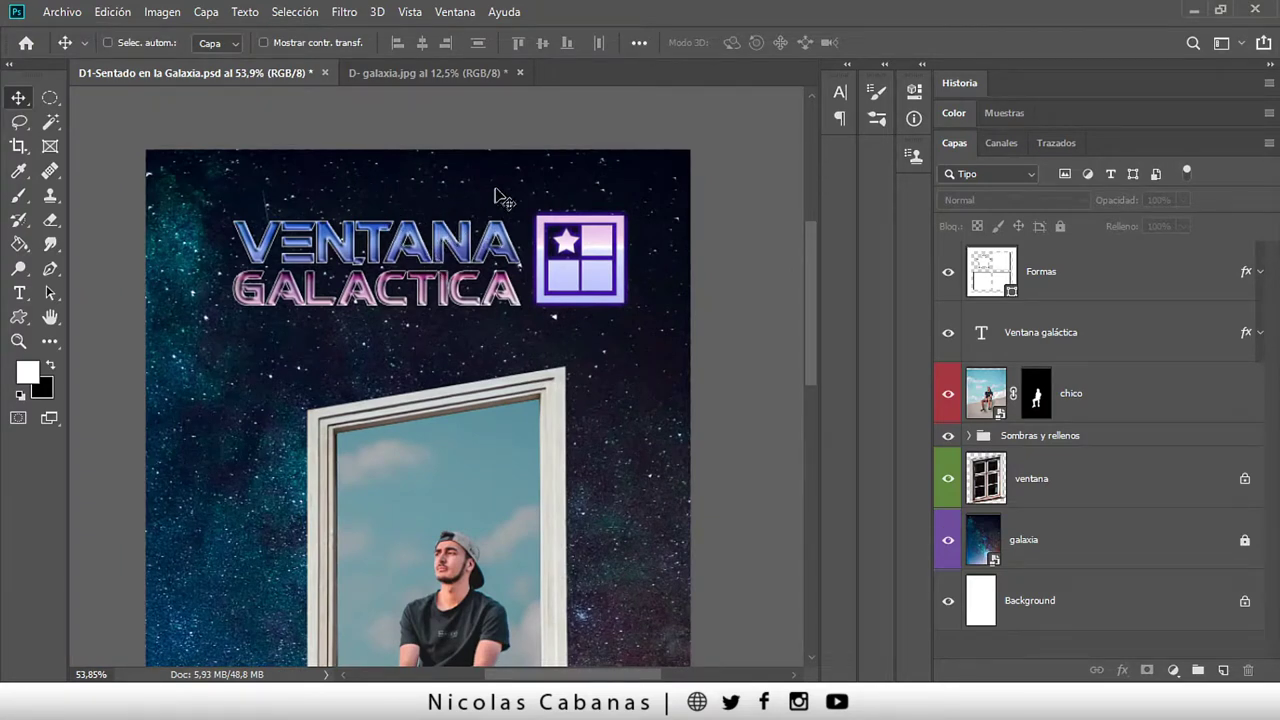
click(497, 195)
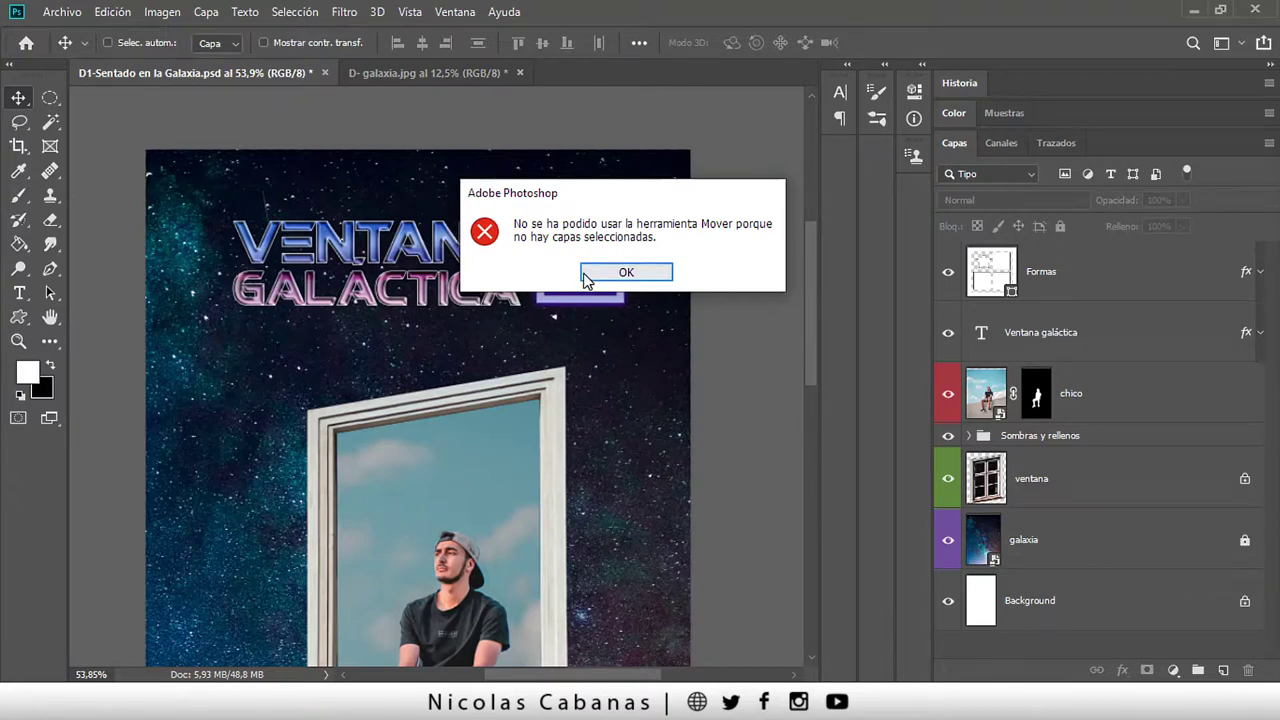
click(585, 271)
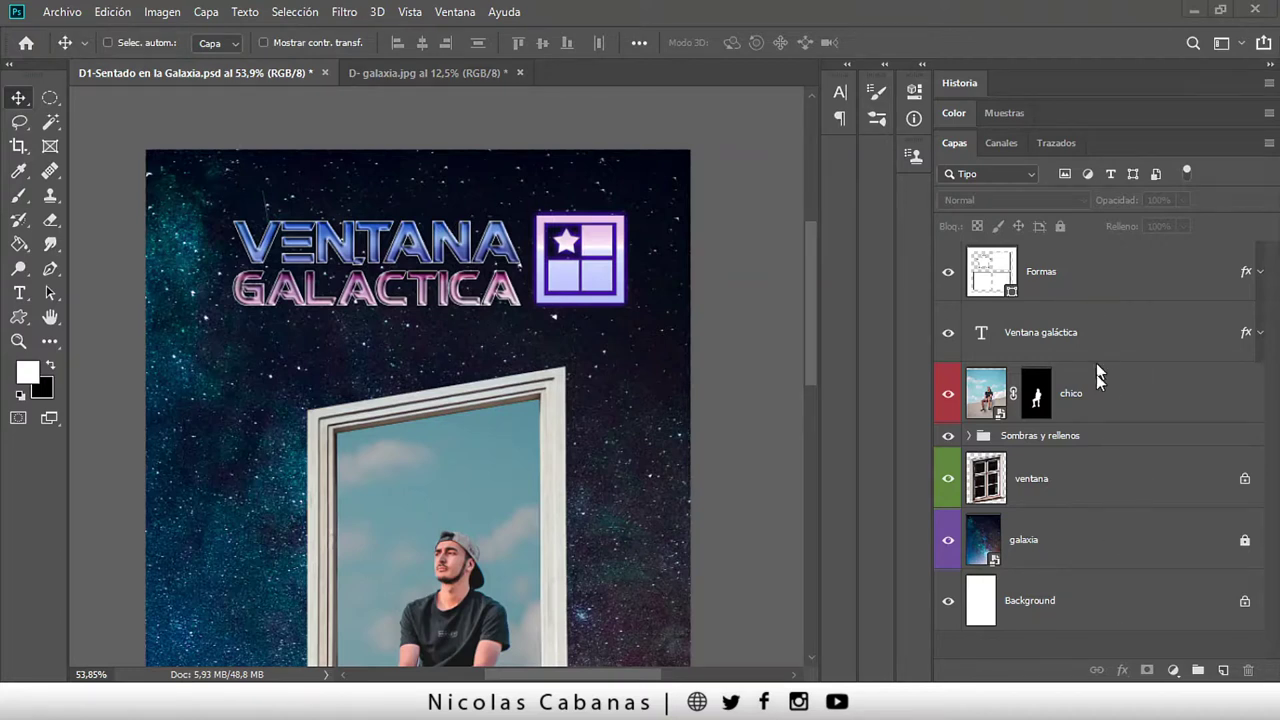
click(20, 100)
click(389, 384)
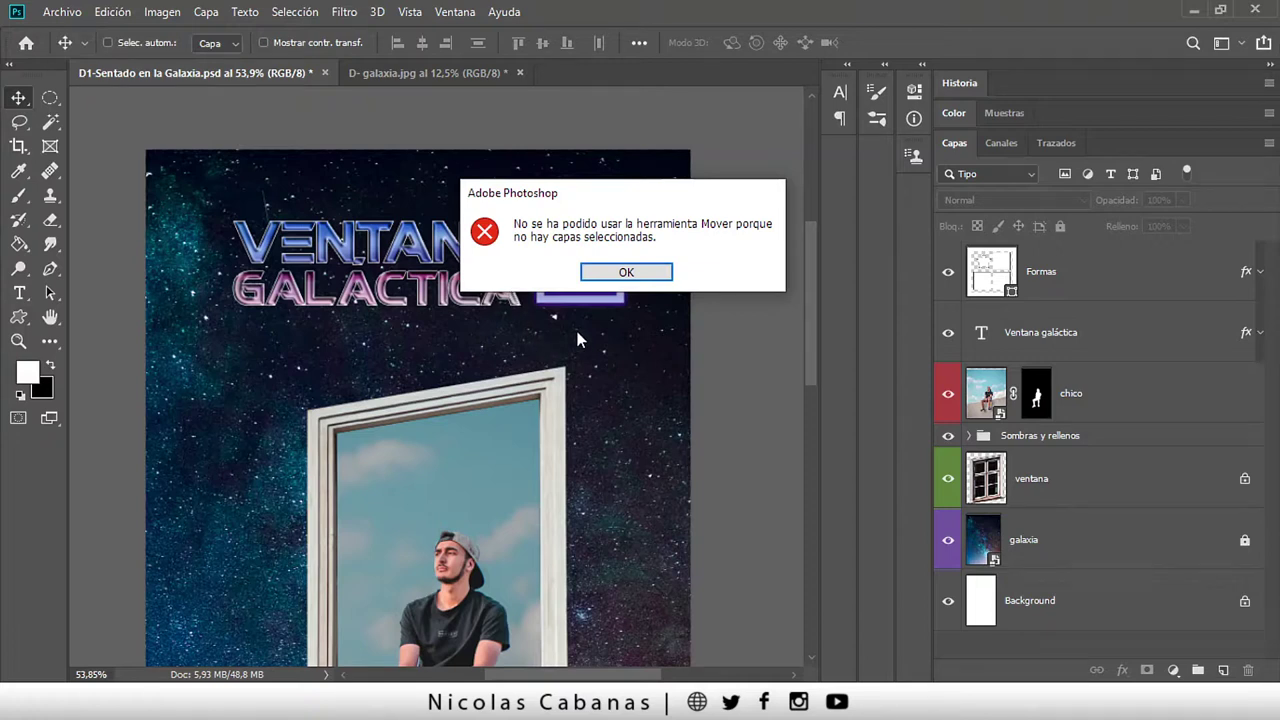
click(645, 280)
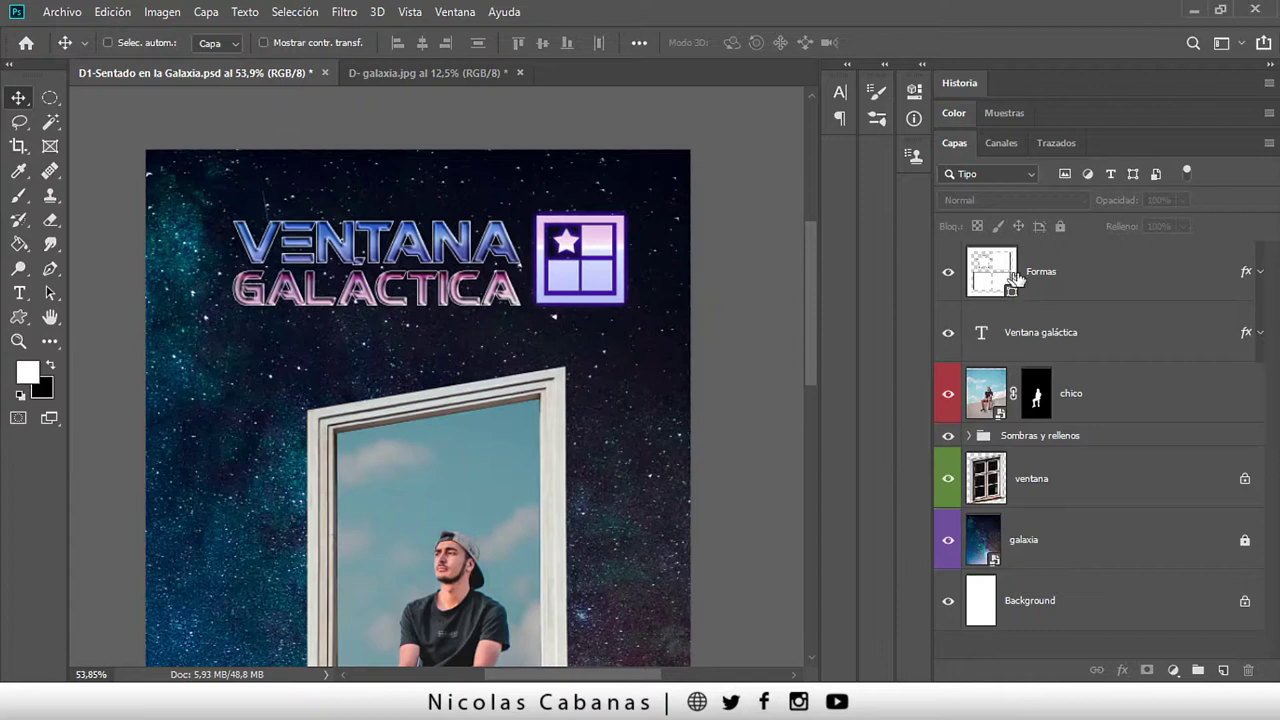
ctrl+click(337, 300)
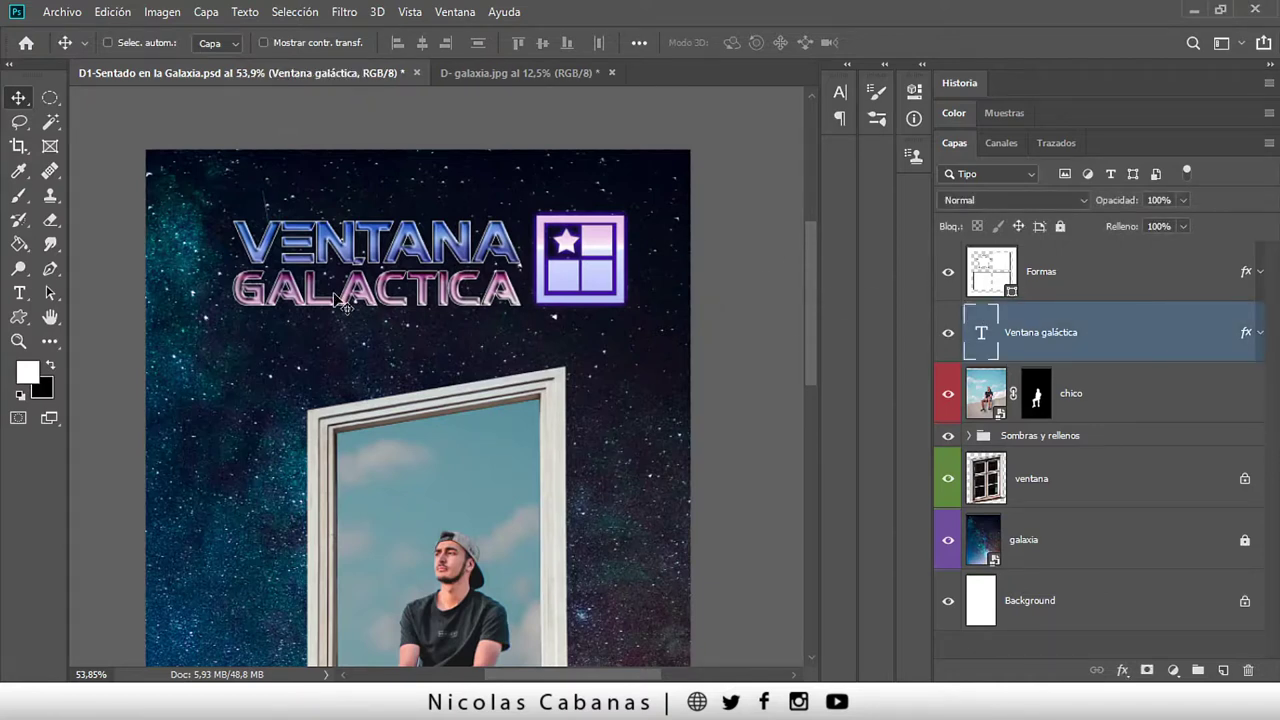